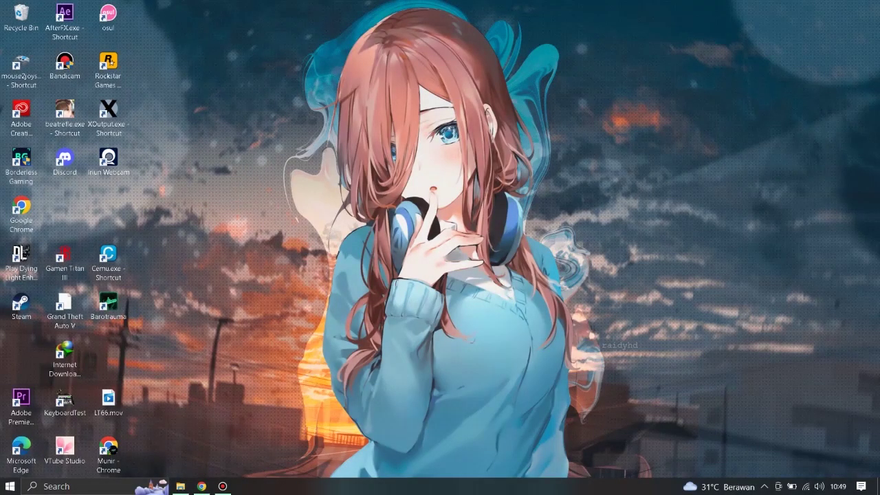
Launch Adobe Premiere Pro CC 2018 from its desktop shortcut
left_click(20, 406)
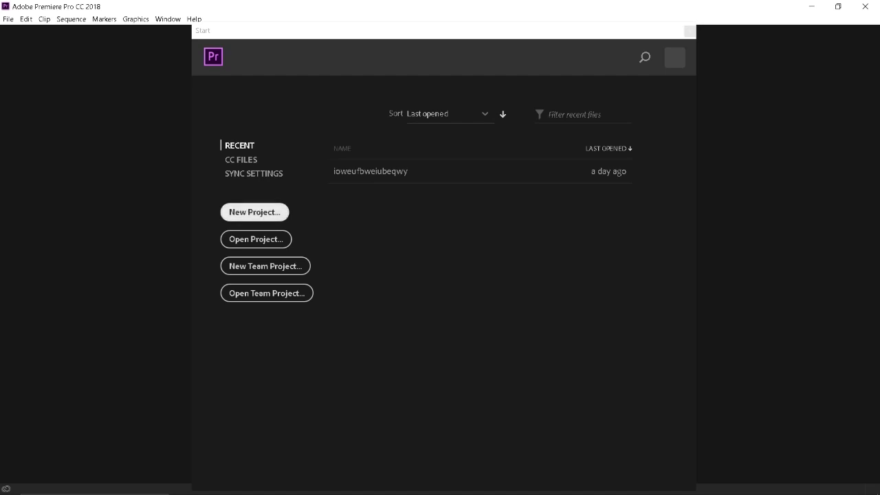
Start a new project named 'project' and browse for its save folder
left_click(254, 212)
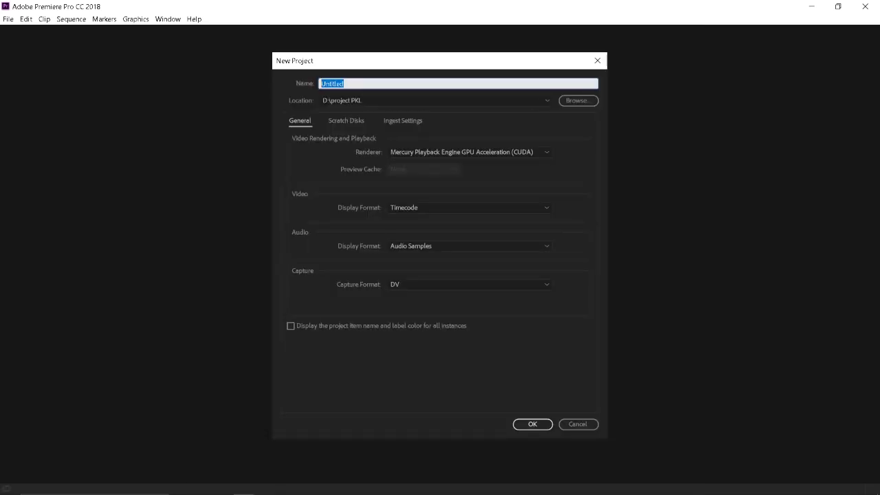
key("BackSpace")
type("project")
left_click(433, 100)
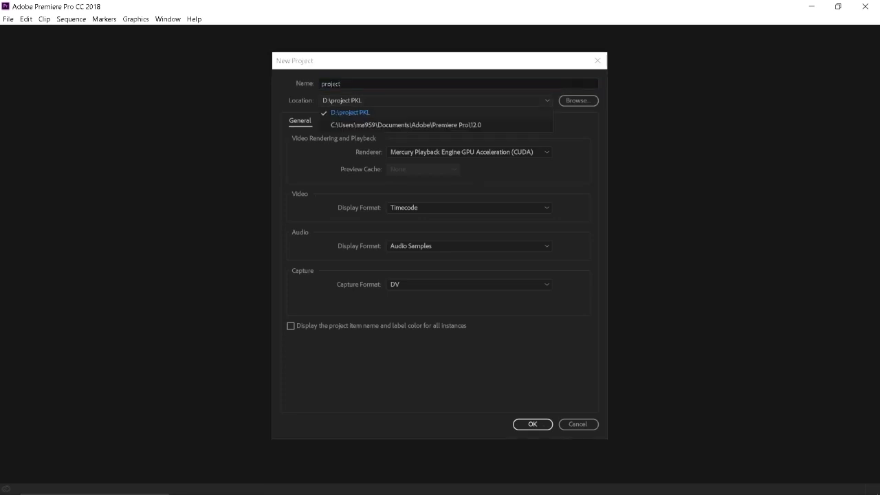
left_click(350, 112)
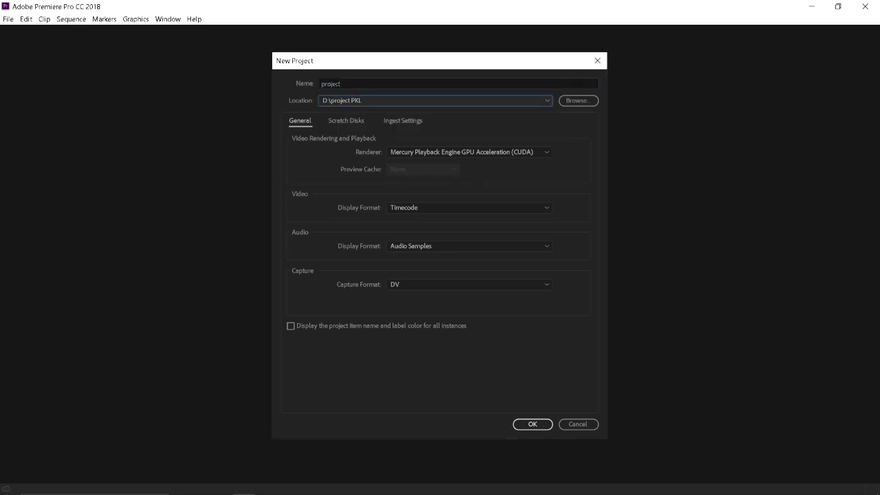
left_click(578, 100)
Set the new project's location to the D:\project PKL folder
scroll(316, 233, "down", 1)
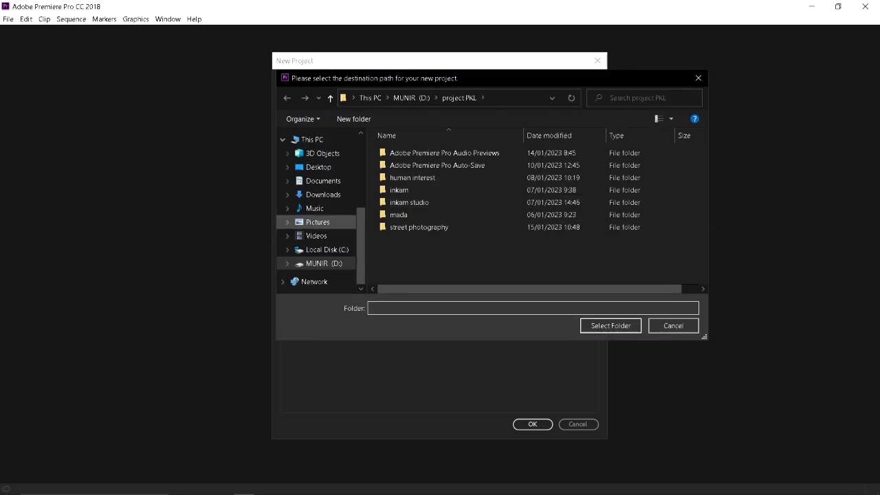
left_click(323, 263)
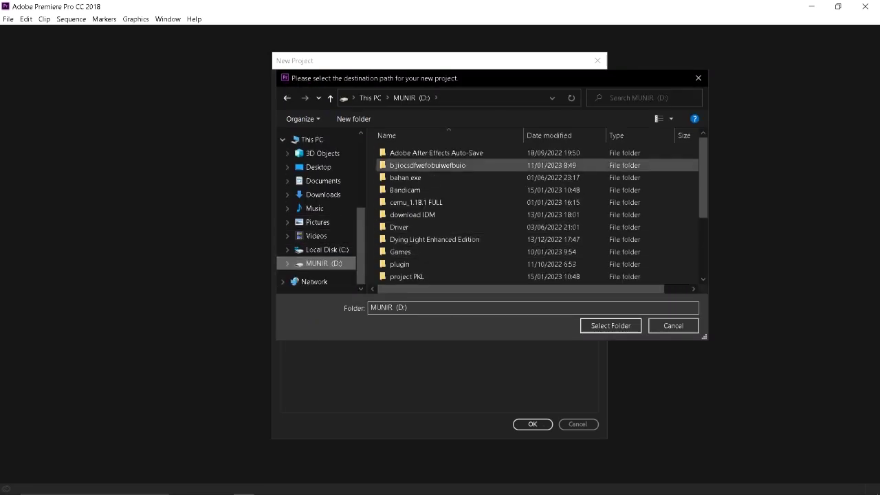
scroll(440, 200, "down", 3)
scroll(440, 199, "up", 2)
scroll(440, 199, "down", 1)
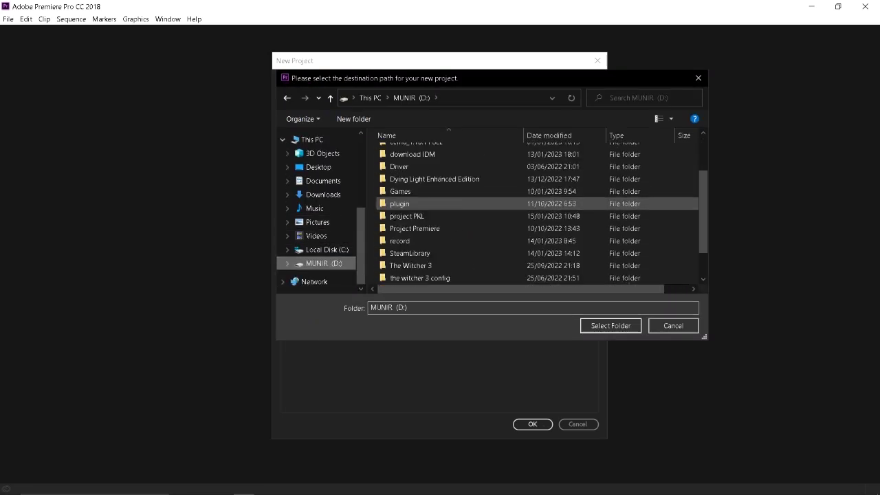
scroll(440, 206, "down", 1)
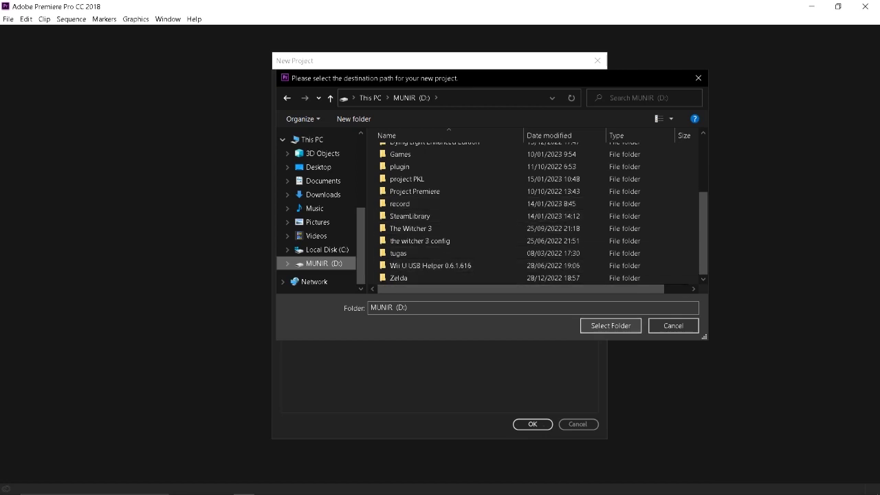
left_click(611, 325)
left_click(578, 101)
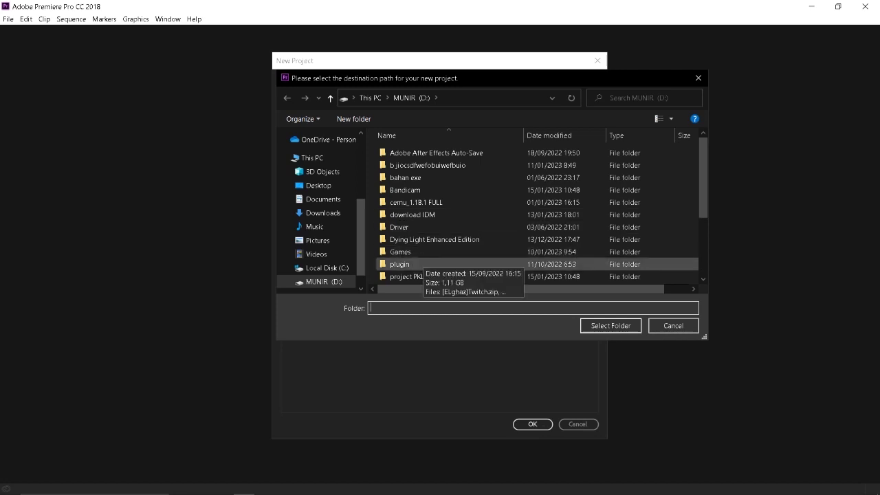
scroll(440, 234, "down", 1)
double_click(407, 240)
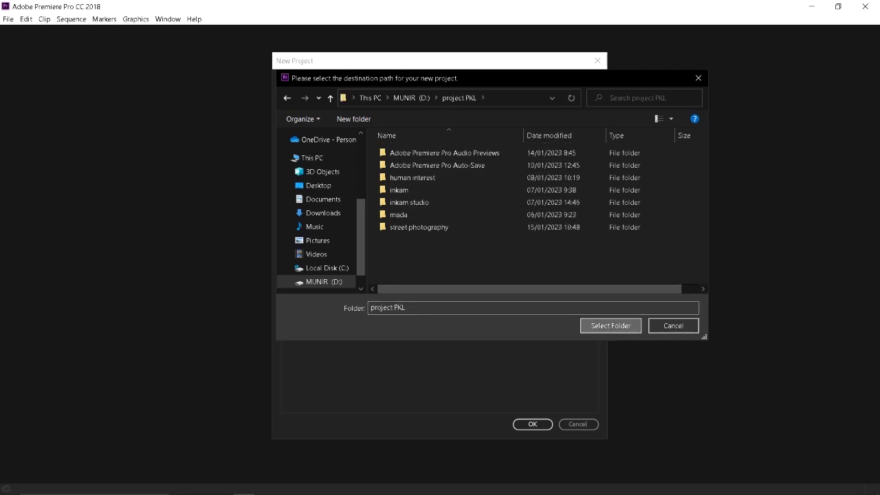
left_click(611, 325)
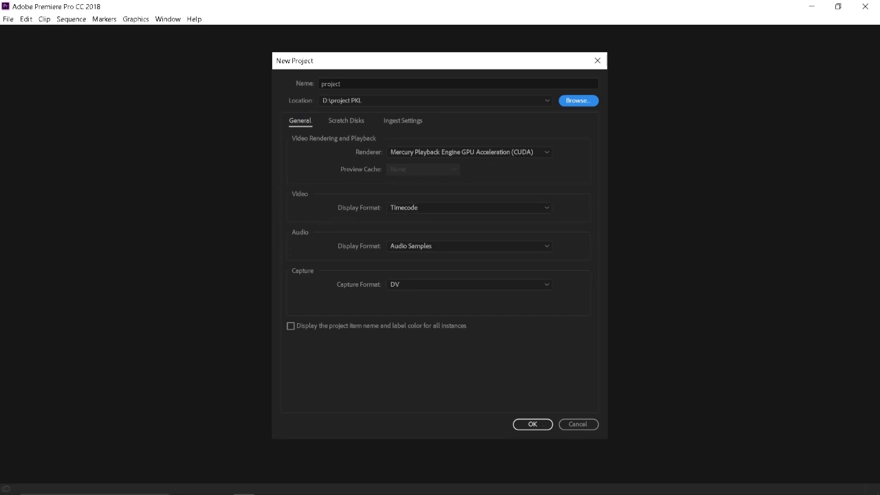
Keep DV as the capture format and create project.prproj
left_click(467, 284)
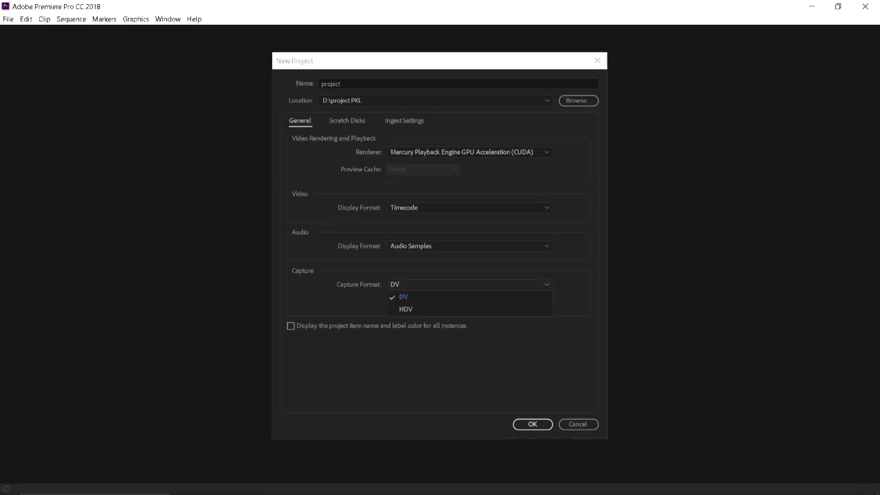
key("Escape")
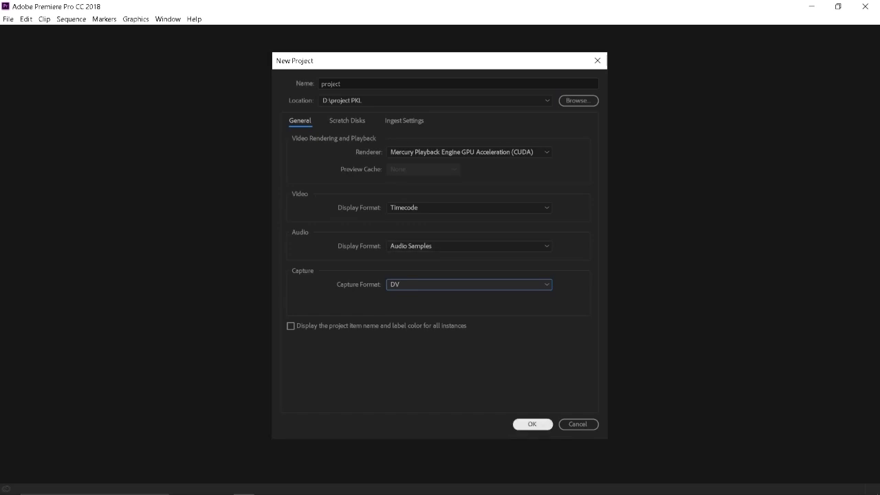
key("Return")
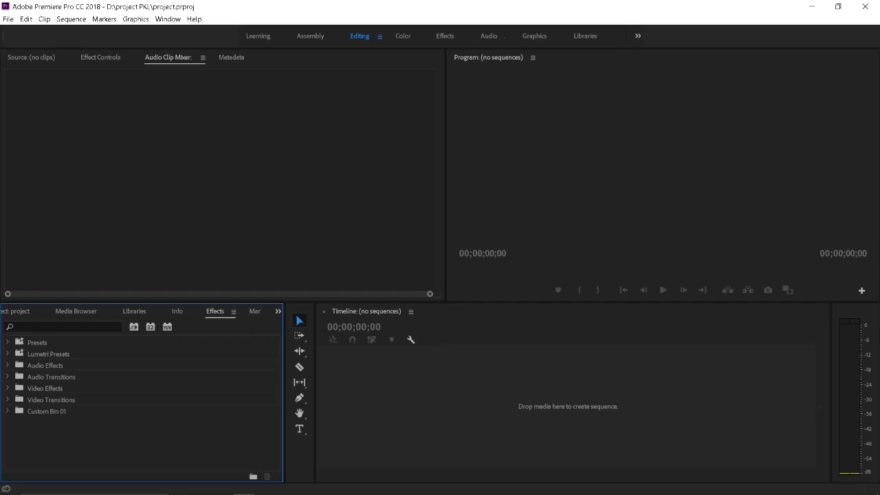
Cycle through the Source monitor, Project and Info panels, ending on the empty Project panel
key("shift+2")
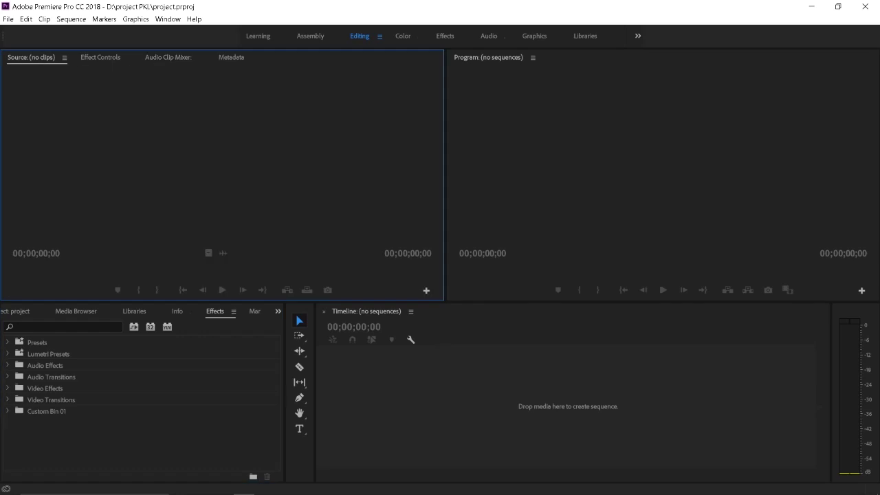
key("shift+1")
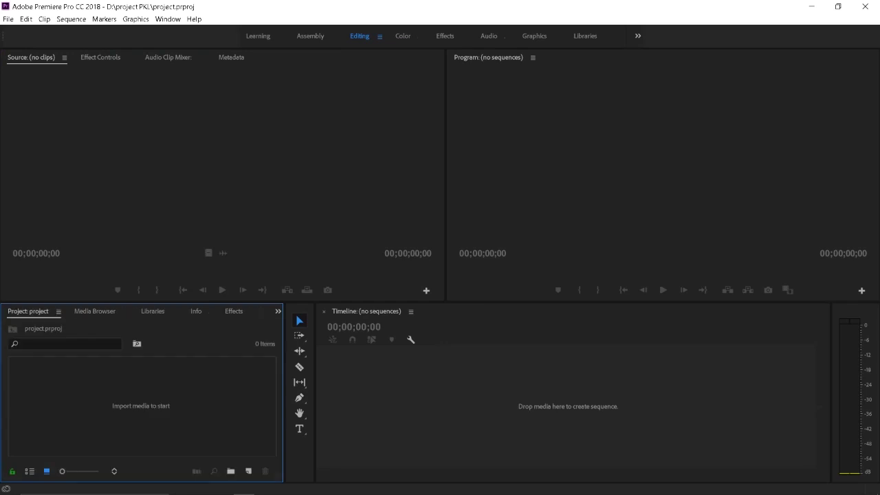
key("ctrl+shift+period")
key("ctrl+shift+period")
key("ctrl+shift+period")
key("shift+1")
Start an import from the Project bin and browse to D:\project PKL\mada
right_click(107, 387)
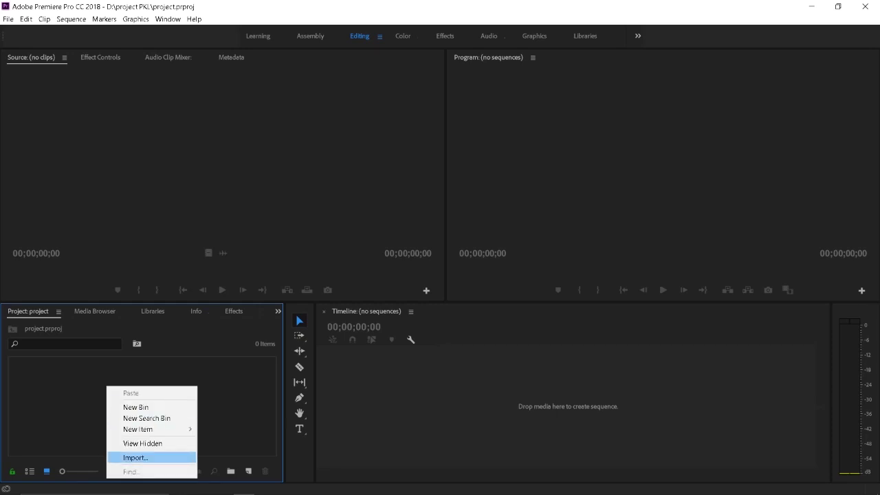
left_click(136, 457)
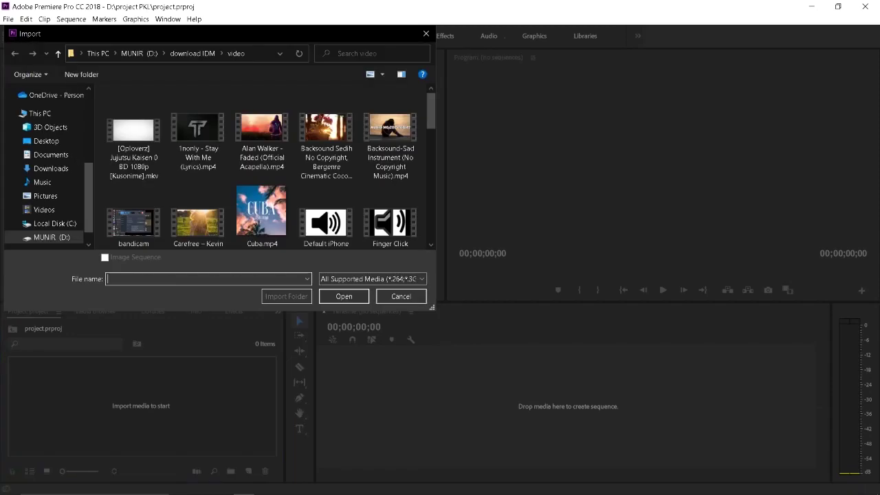
left_click(137, 53)
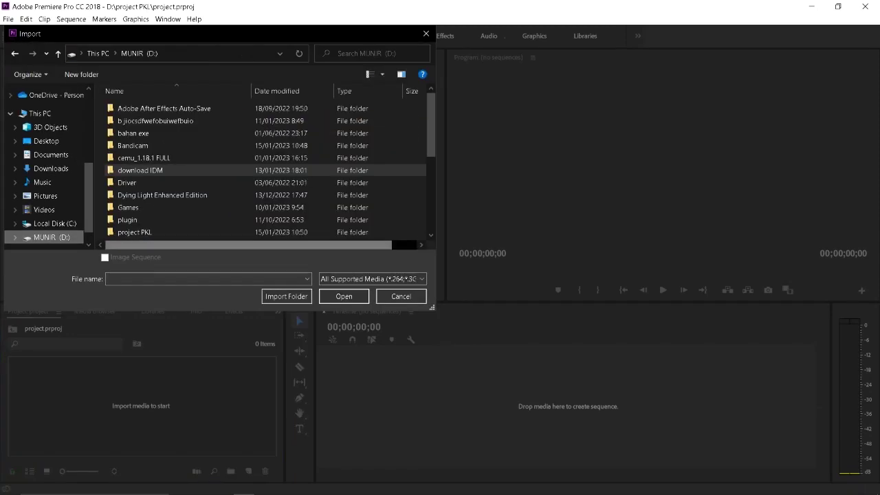
double_click(135, 232)
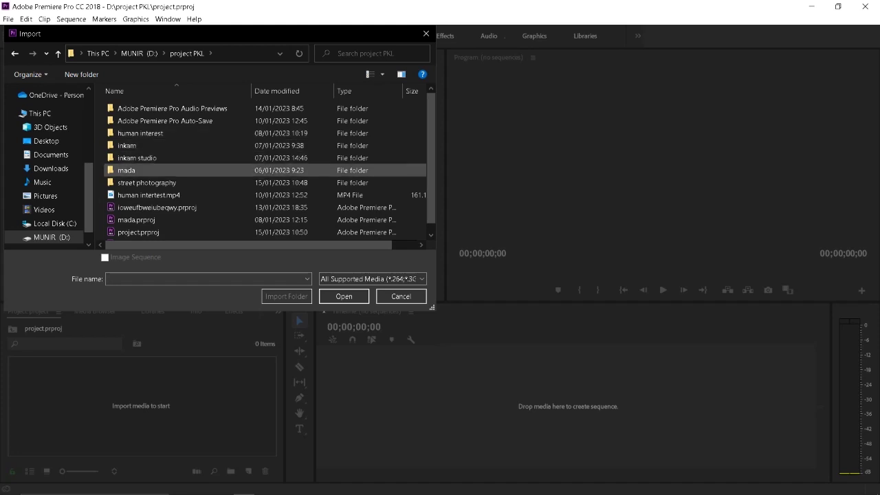
double_click(262, 170)
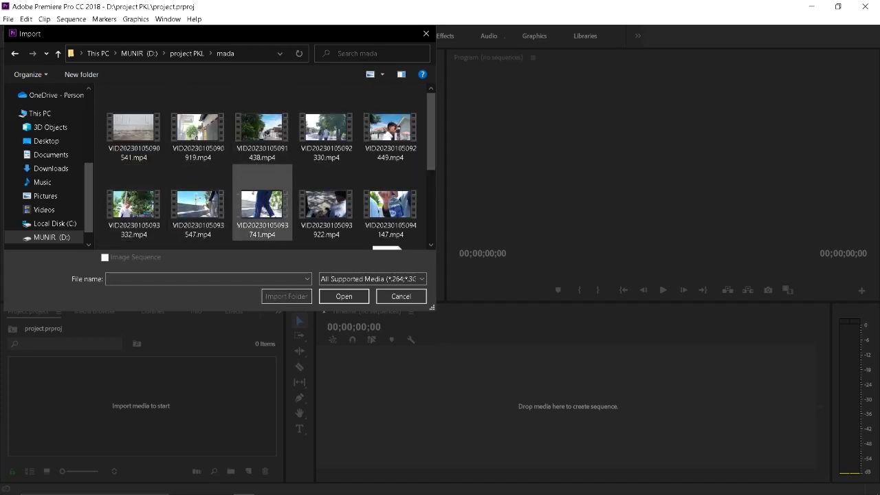
Select VID20230105091438.mp4 among the mada files and import it
scroll(262, 203, "down", 3)
scroll(262, 178, "up", 3)
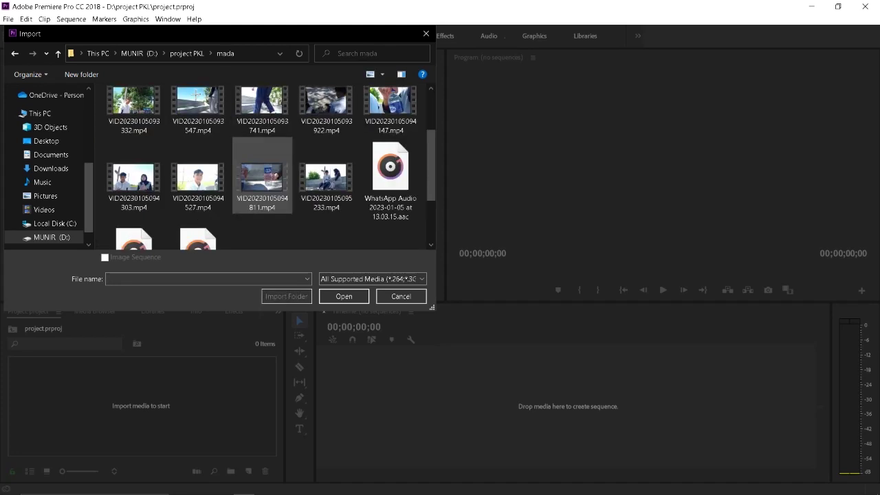
scroll(262, 179, "up", 3)
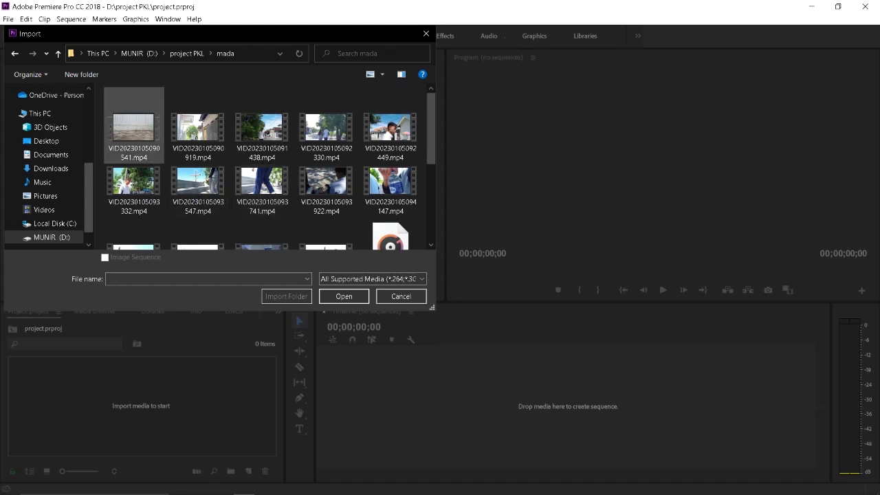
scroll(198, 131, "down", 3)
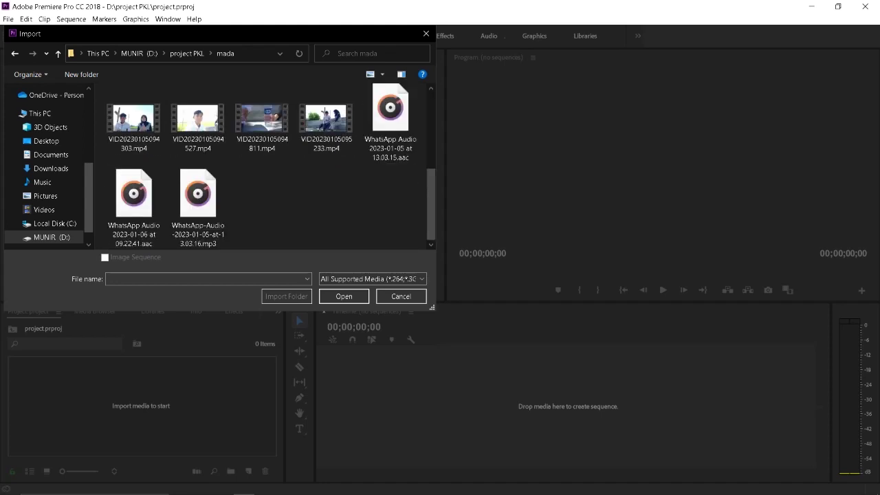
left_click(198, 202)
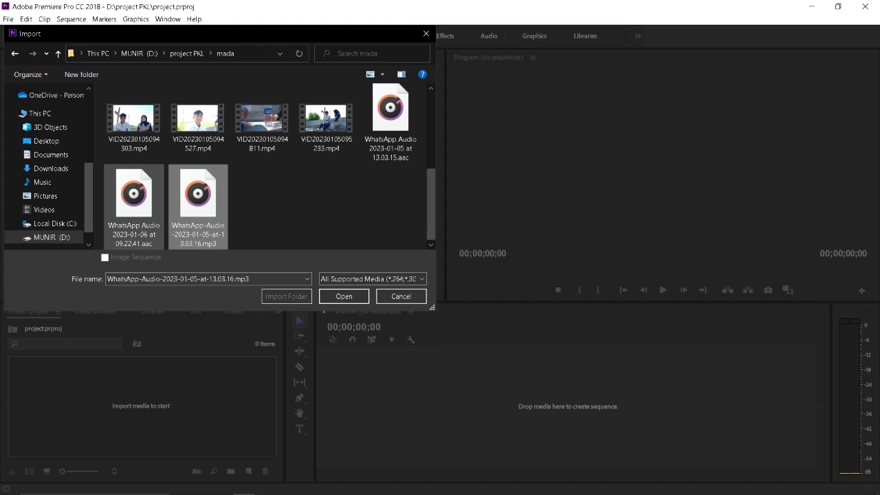
scroll(198, 206, "up", 2)
left_click(134, 167)
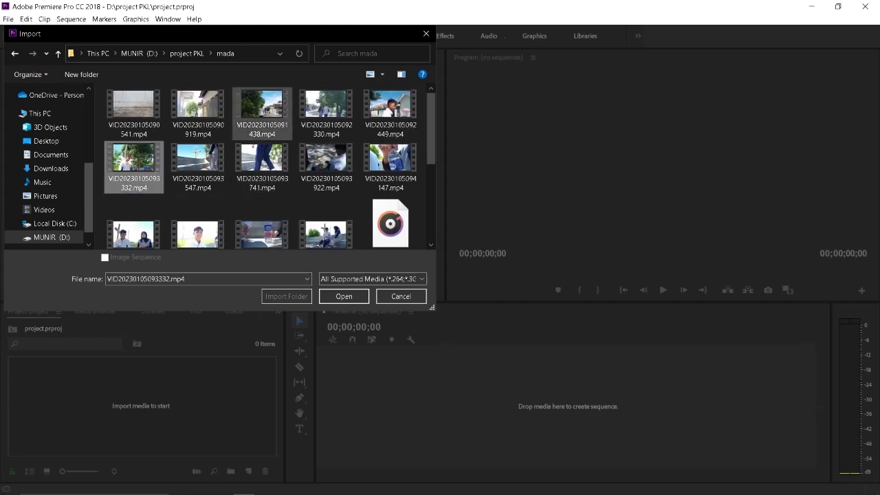
left_click(262, 110)
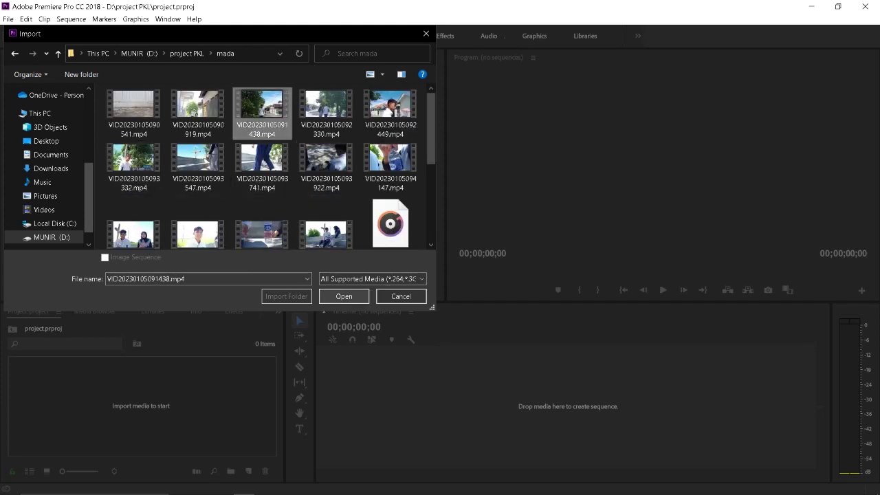
left_click(344, 296)
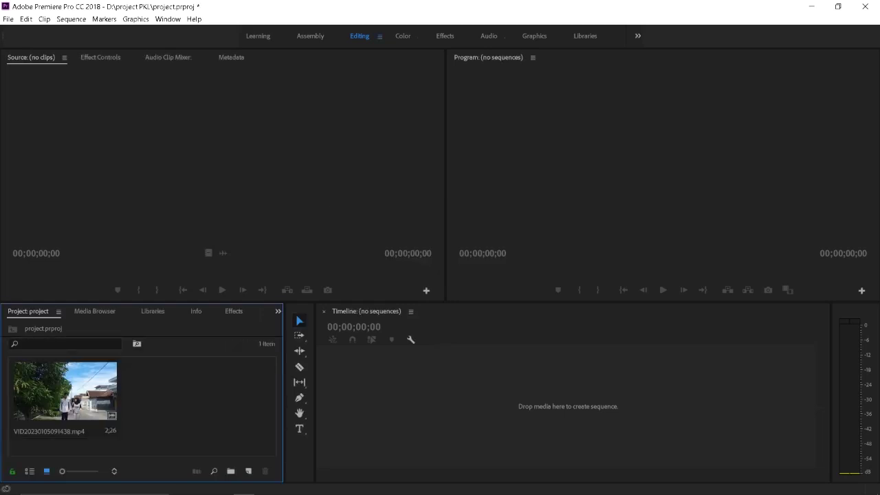
Import every file in the mada folder at once
right_click(175, 395)
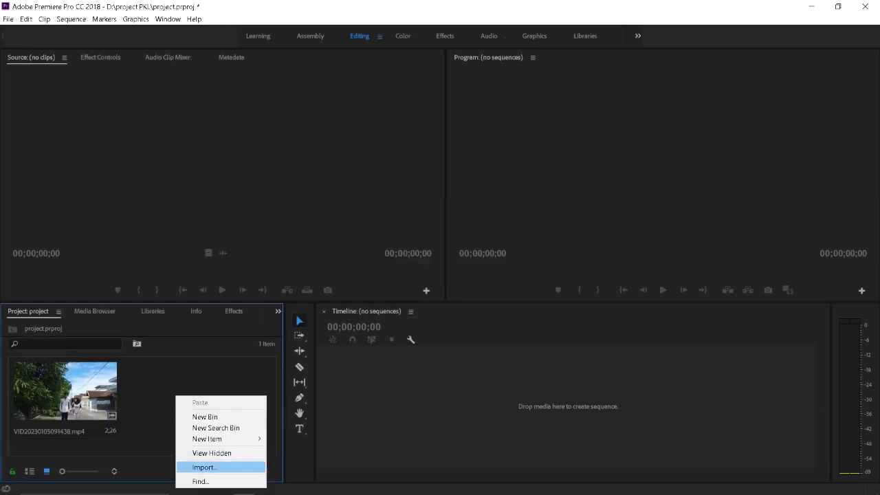
left_click(199, 467)
scroll(263, 176, "down", 3)
scroll(263, 176, "up", 1)
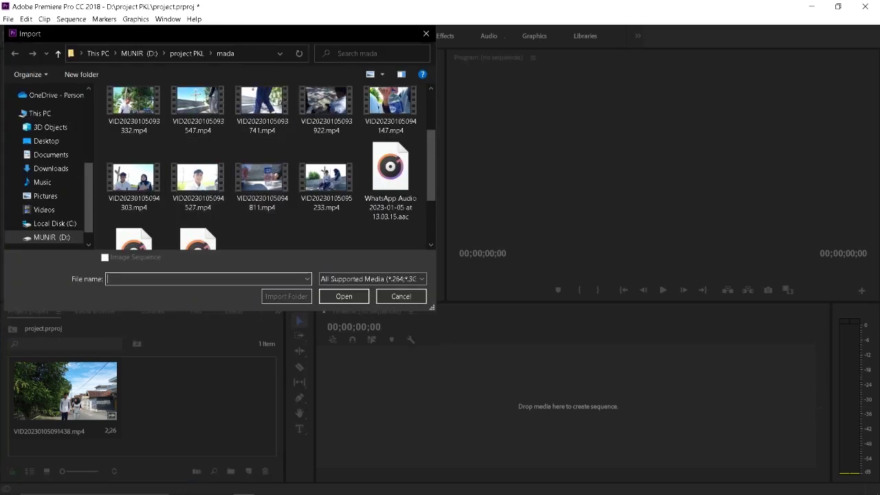
scroll(263, 176, "up", 1)
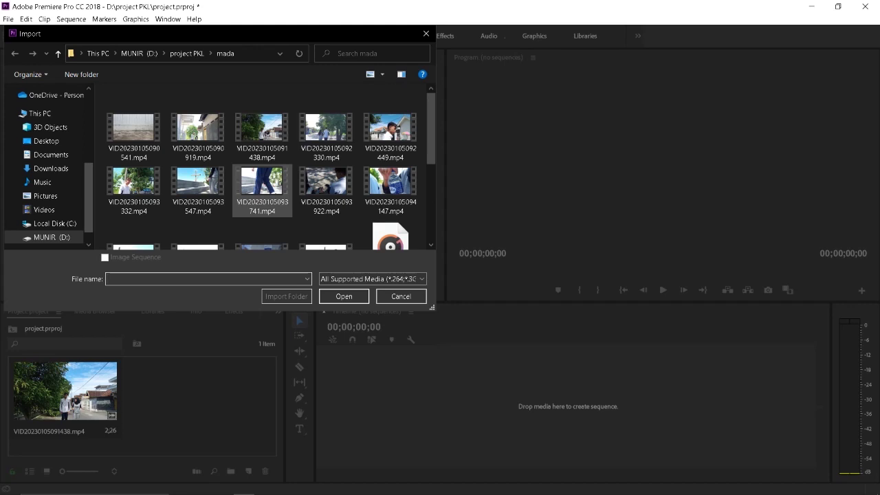
left_click(262, 185)
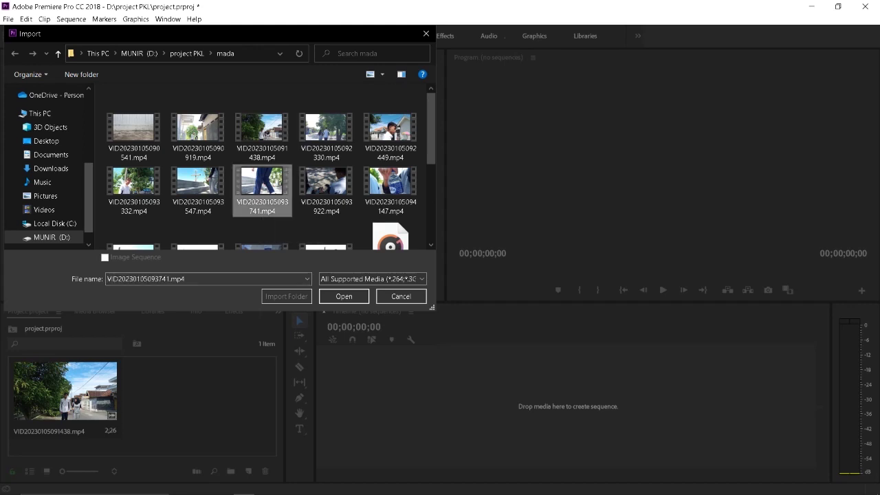
key("ctrl+a")
scroll(270, 167, "down", 3)
scroll(269, 167, "up", 3)
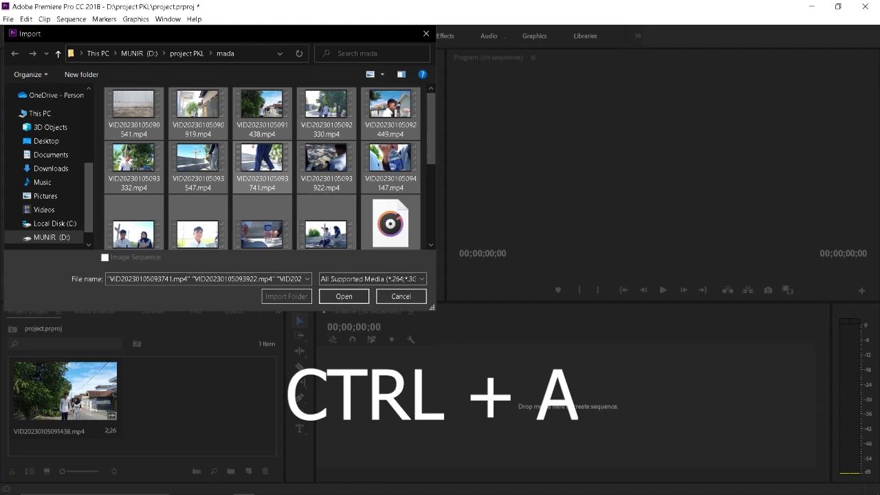
key("Return")
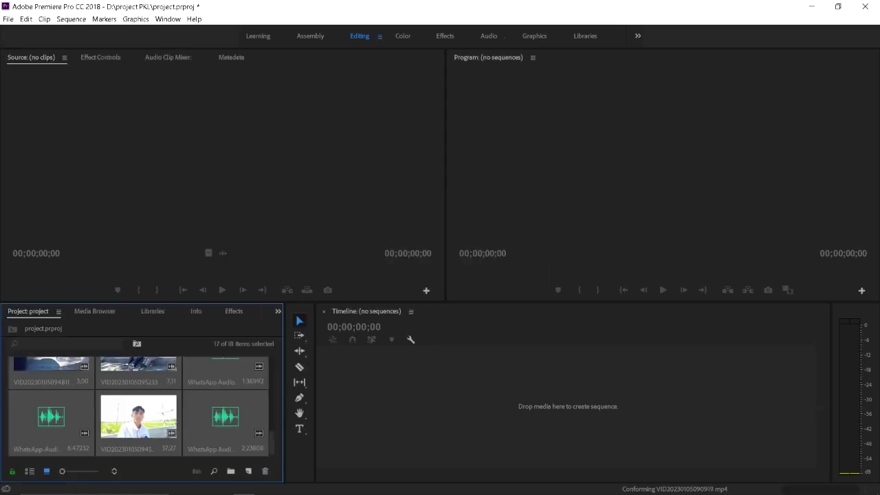
Select a clip among the 18 imported items and activate the empty Timeline
scroll(138, 406, "up", 1)
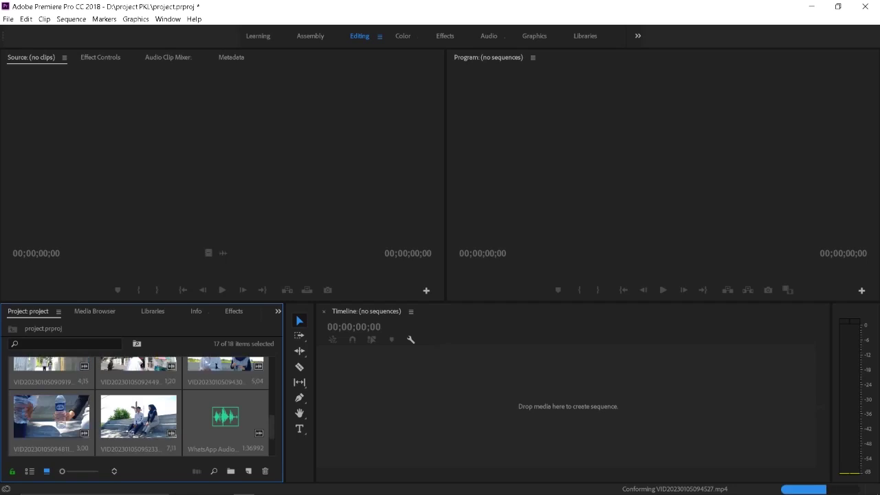
scroll(138, 406, "up", 3)
left_click(226, 440)
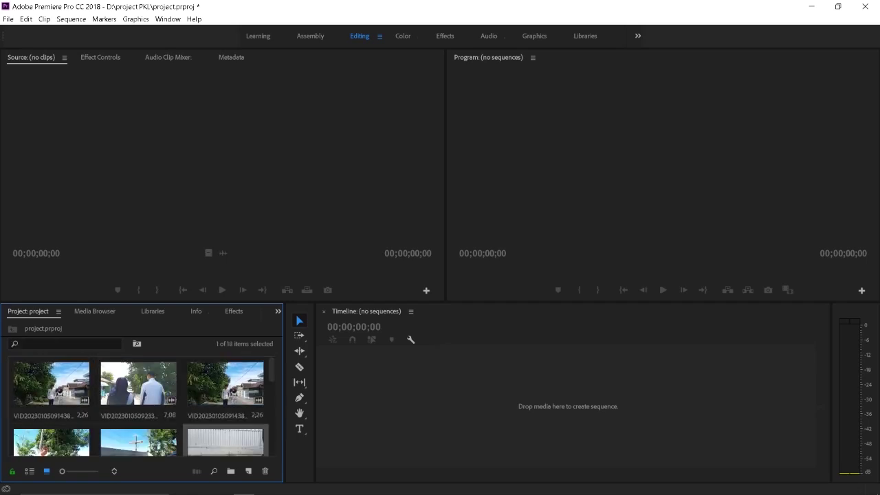
left_click(568, 413)
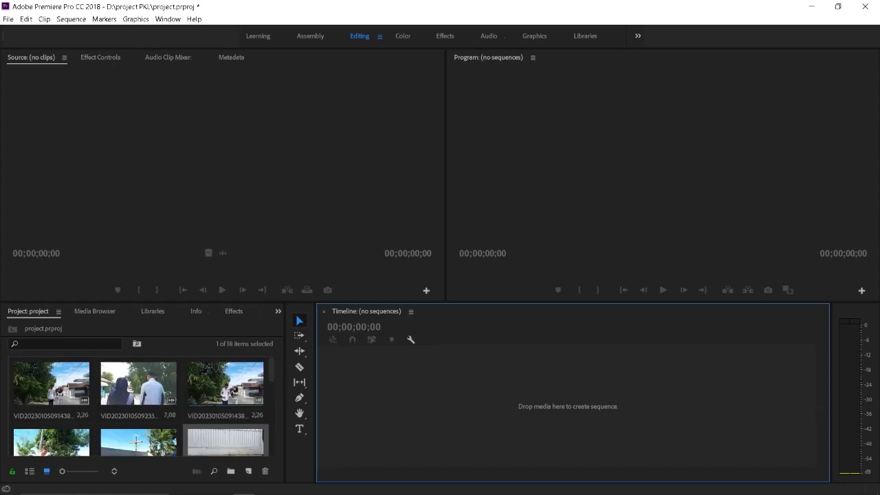
scroll(210, 419, "down", 3)
scroll(210, 420, "up", 2)
scroll(210, 421, "up", 1)
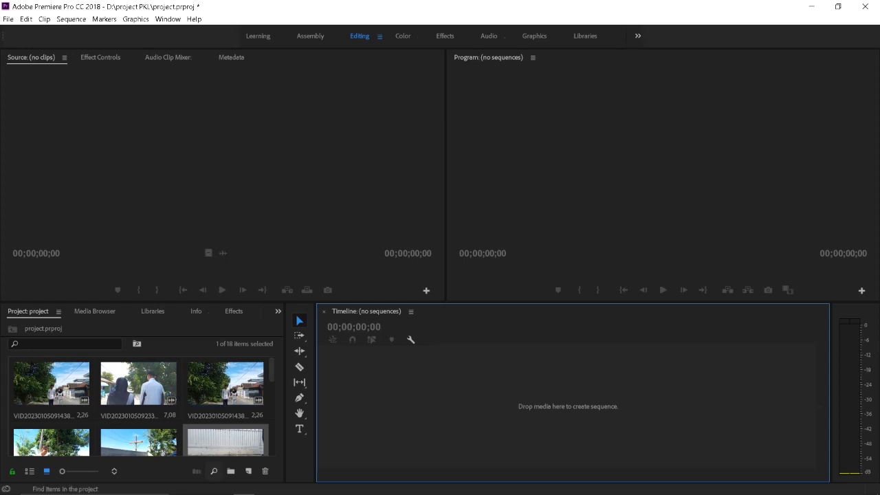
left_click(248, 471)
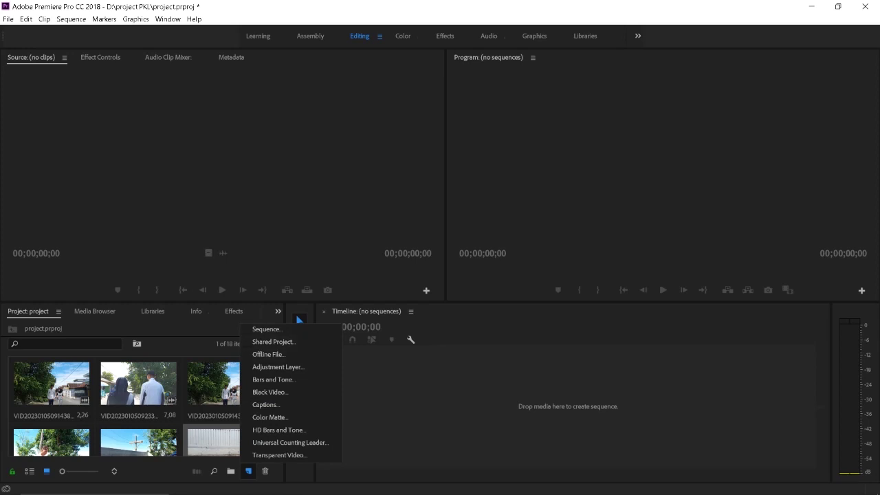
left_click(568, 407)
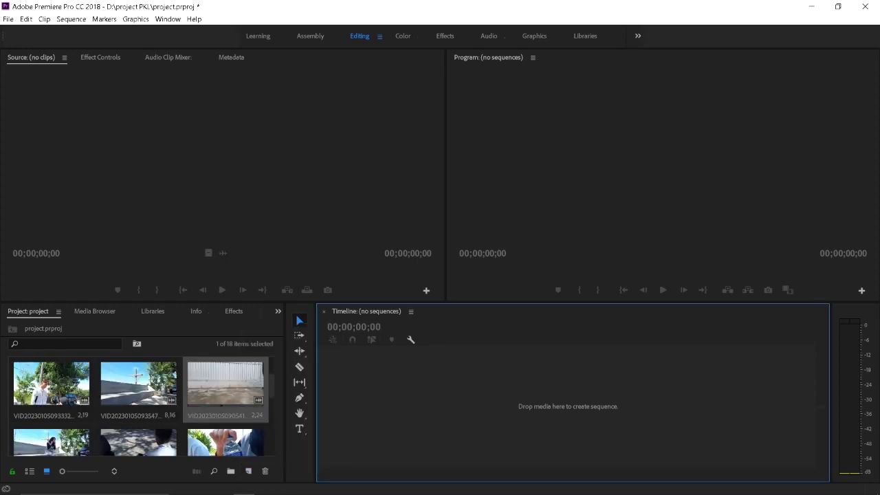
left_click(226, 383)
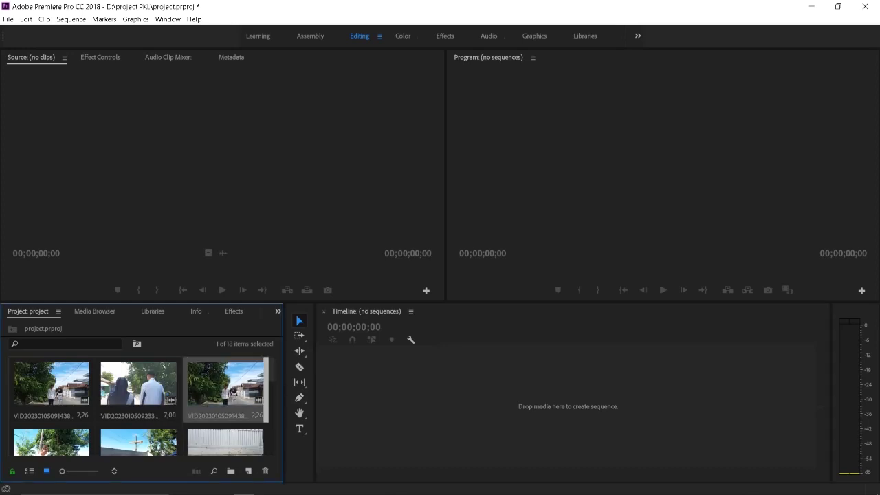
left_click_drag(225, 383, 568, 406)
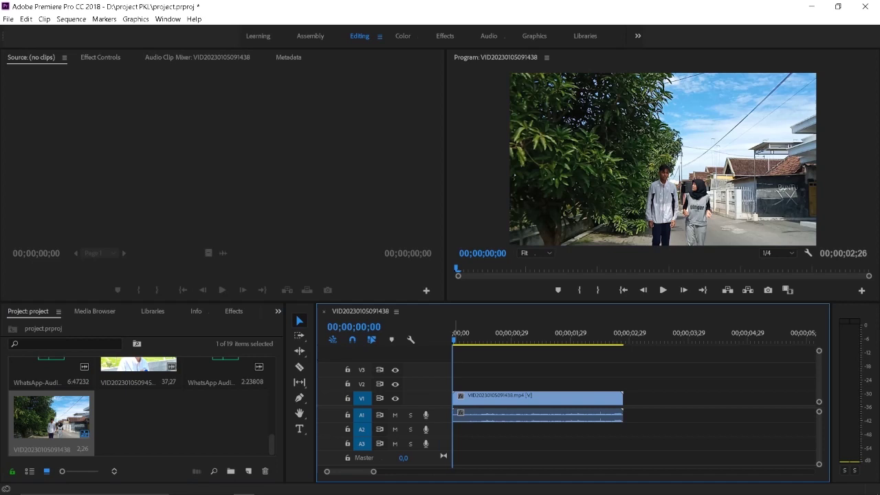
Play the new sequence and stop at 00;00;00;16
key("space")
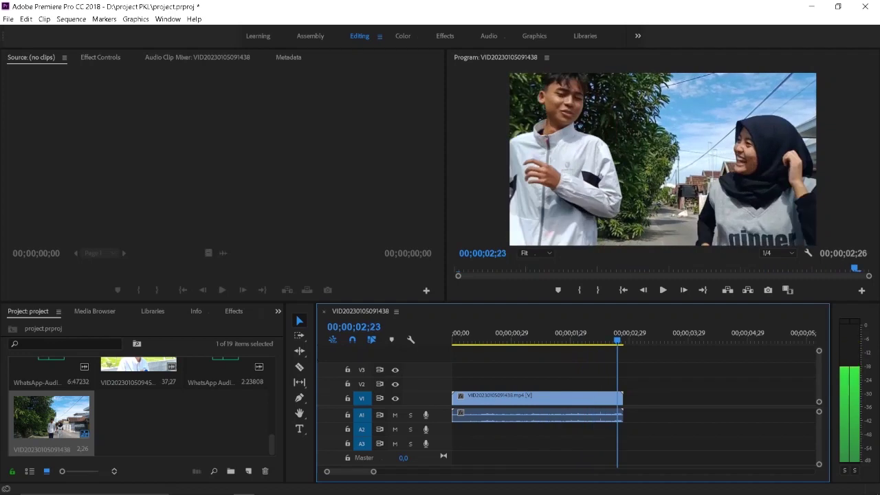
key("space")
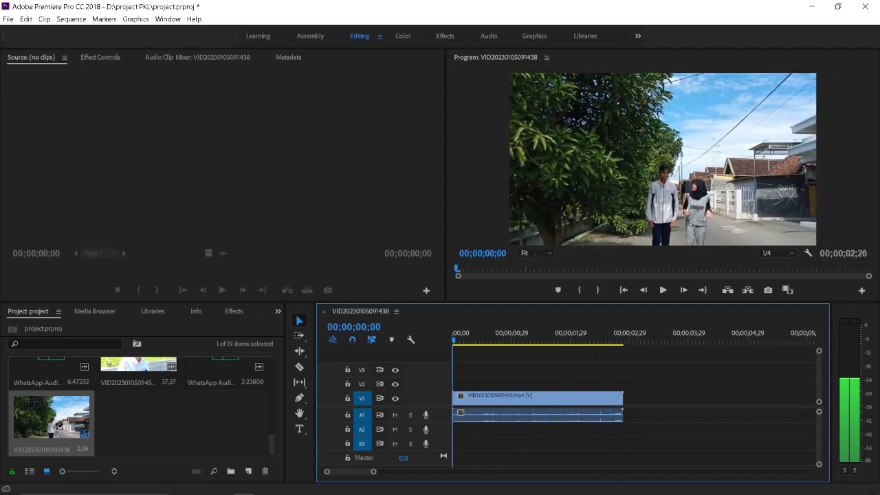
key("space")
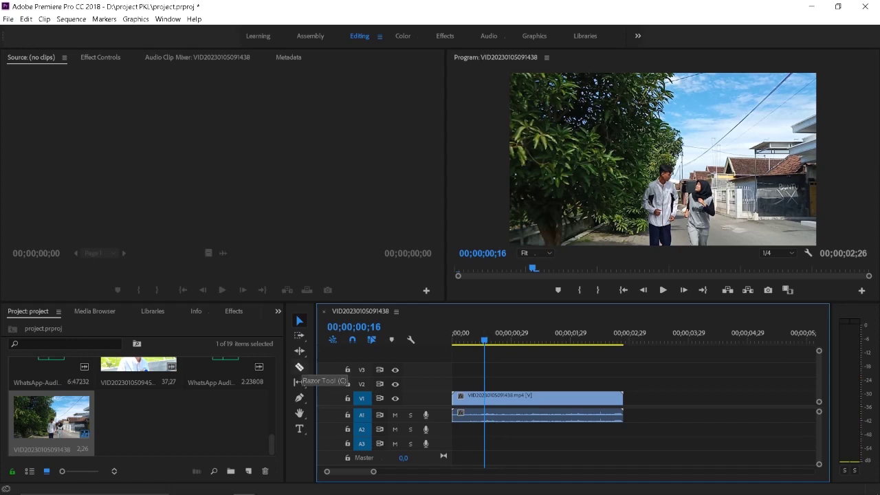
Split the clip at 00;00;00;16 with the Razor tool and separate the later part
left_click(300, 367)
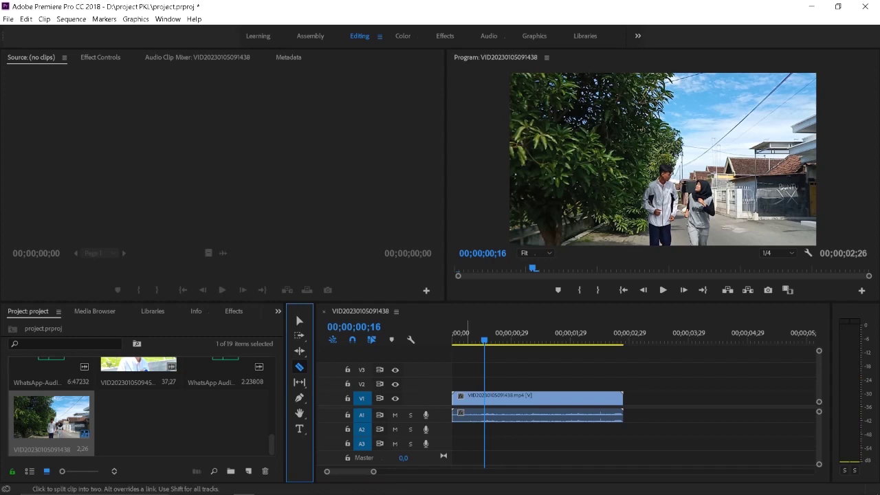
left_click(485, 399)
left_click(300, 321)
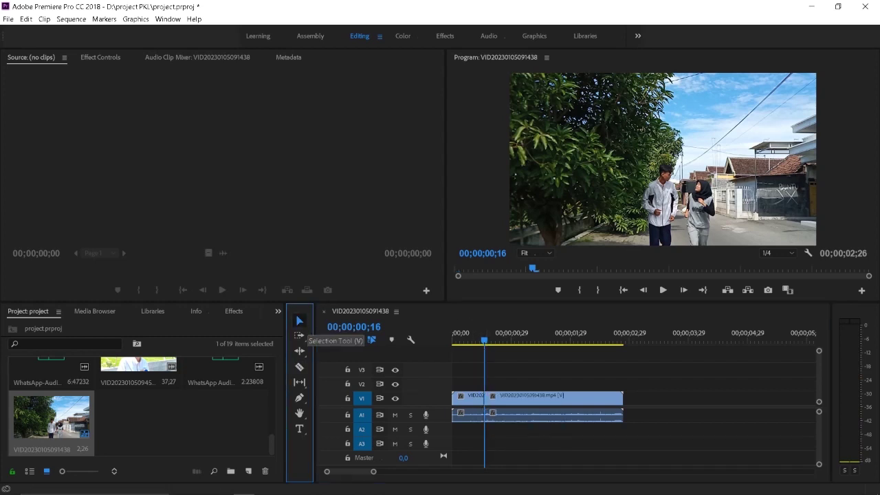
left_click(504, 399)
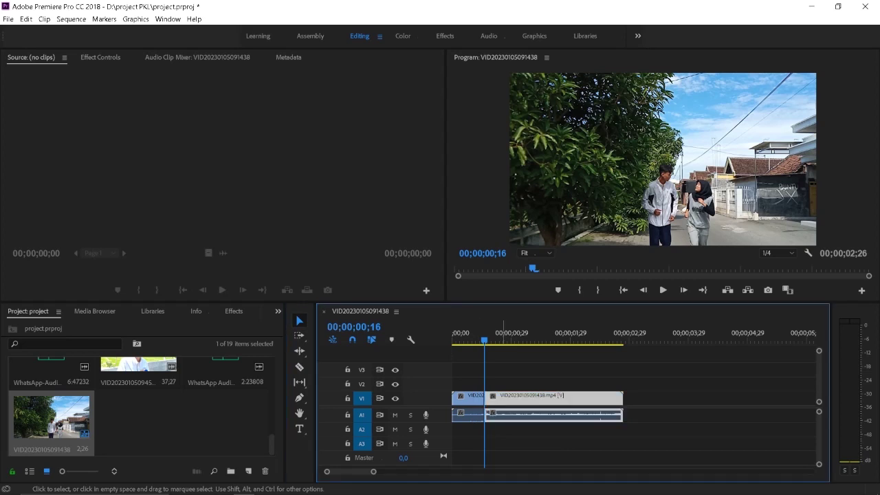
left_click_drag(550, 399, 572, 399)
left_click_drag(454, 337, 510, 337)
left_click(550, 399)
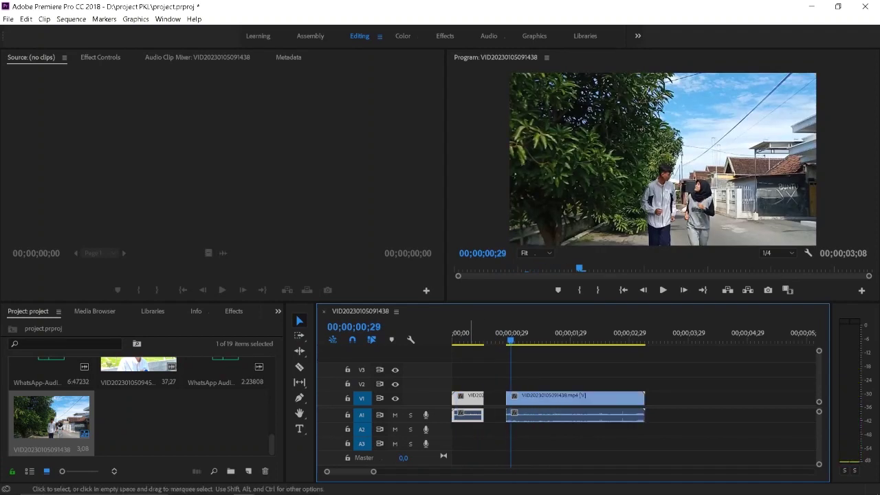
Delete the short opening piece and slide the remainder back to the sequence start
right_click(469, 411)
left_click(495, 430)
left_click(475, 399)
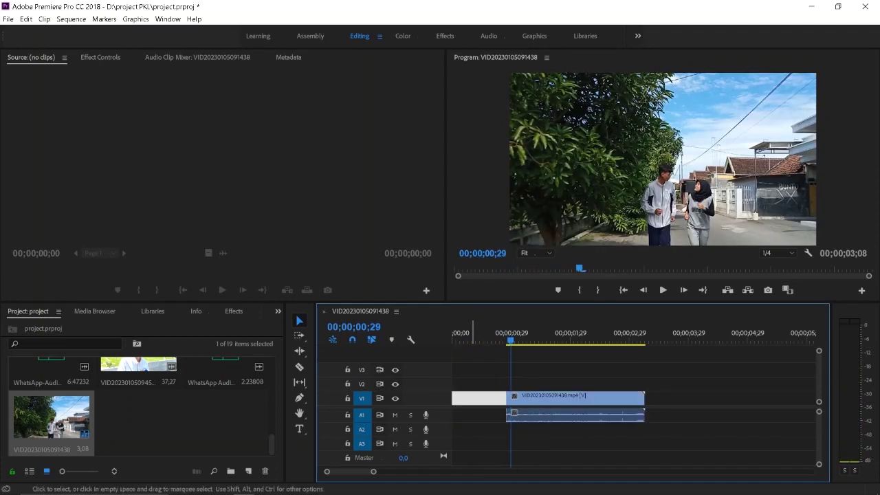
left_click(472, 337)
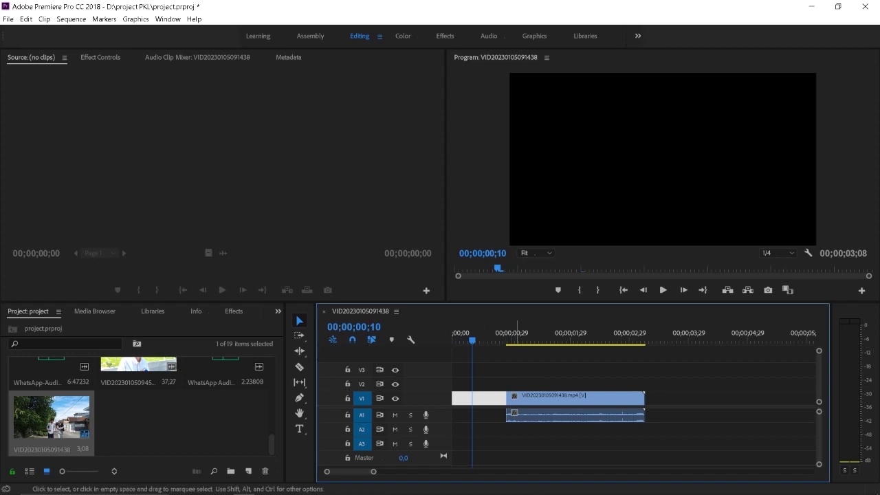
left_click_drag(580, 398, 525, 399)
Play the trimmed sequence from the start and check the clip's context menu
key("Home")
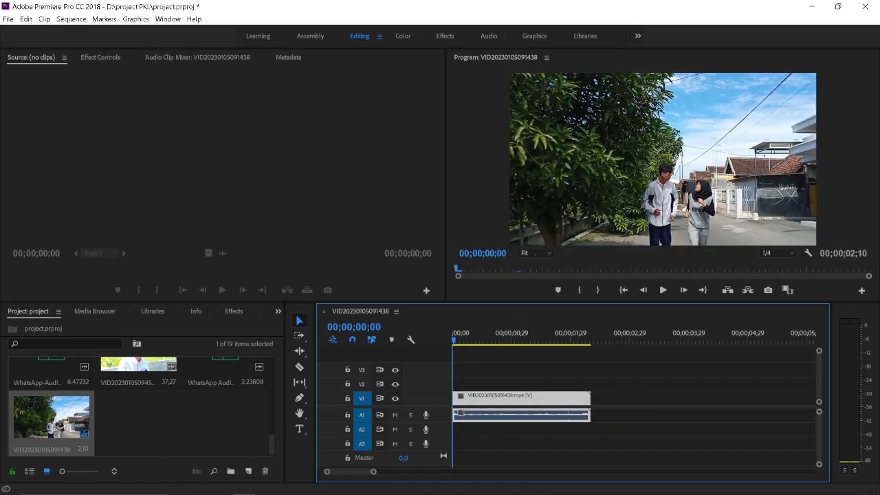
key("space")
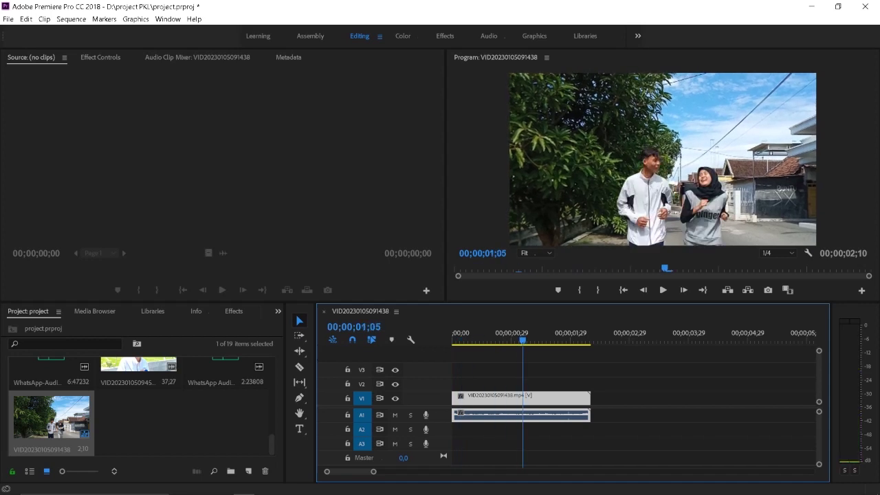
key("space")
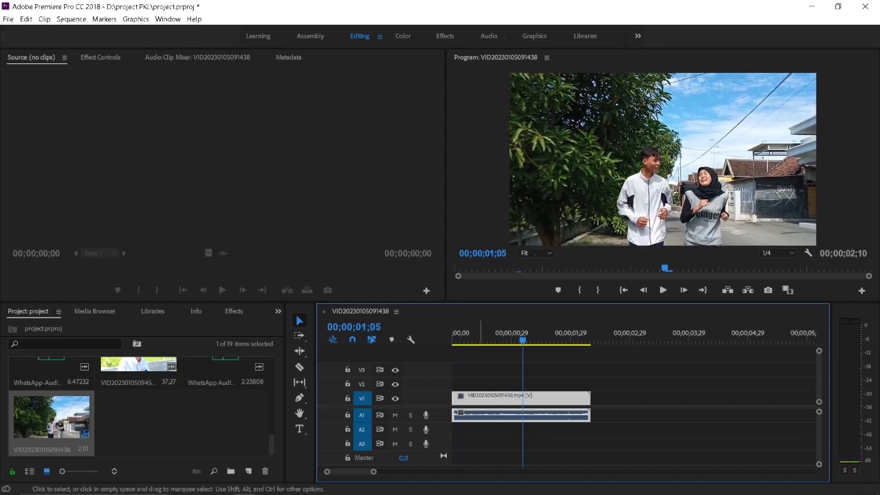
right_click(478, 398)
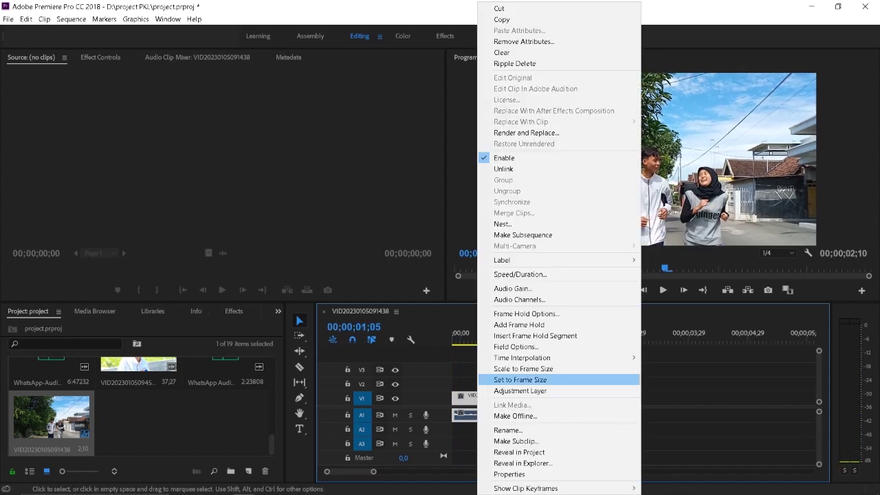
key("Escape")
right_click(492, 414)
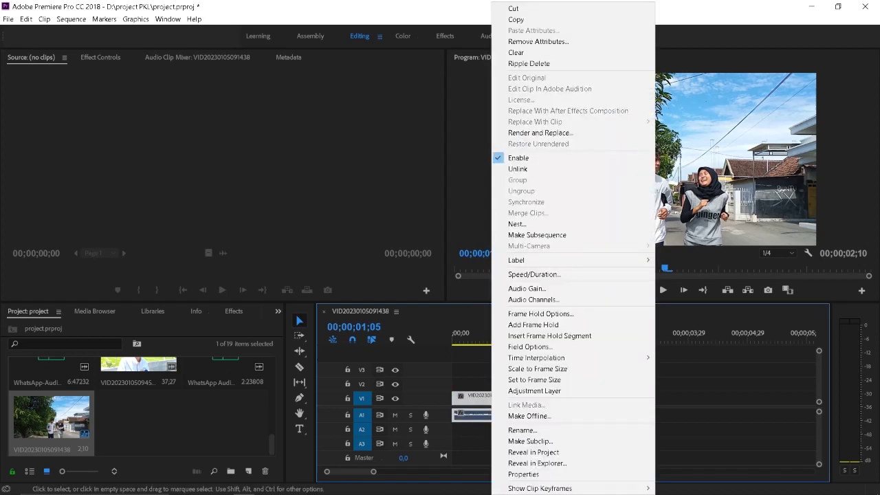
key("Escape")
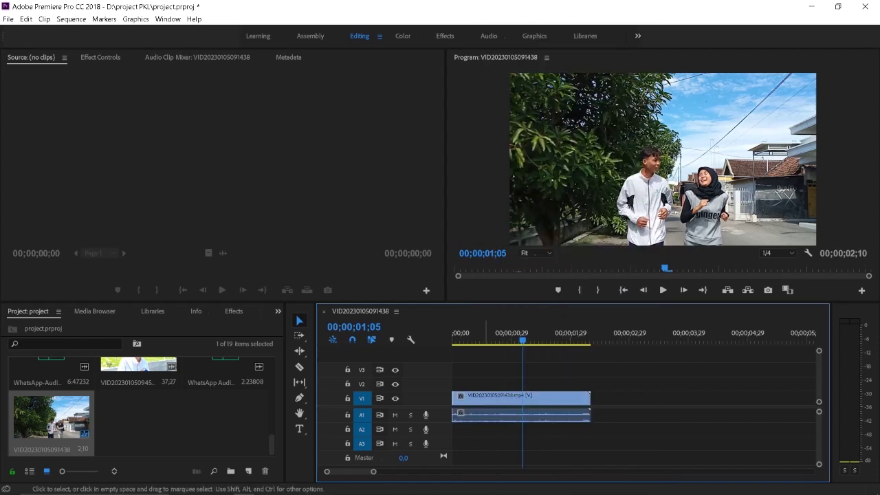
scroll(138, 406, "up", 2)
scroll(138, 406, "up", 2)
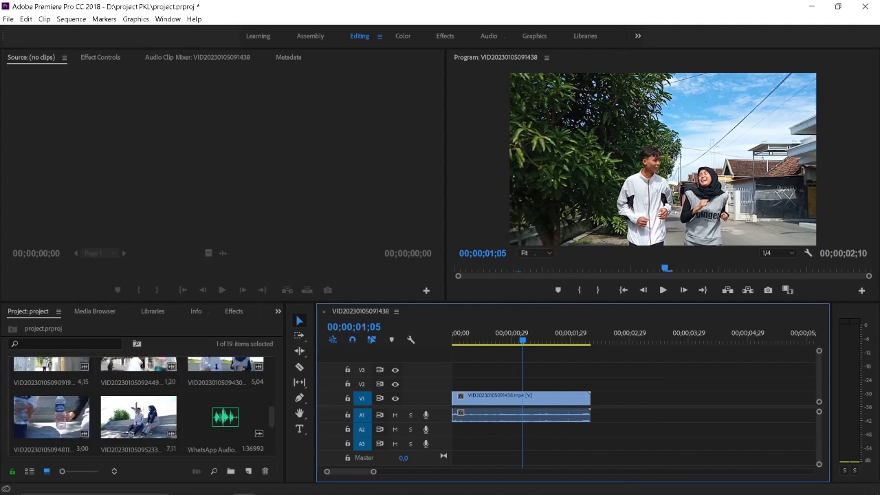
scroll(138, 406, "up", 2)
scroll(137, 406, "up", 2)
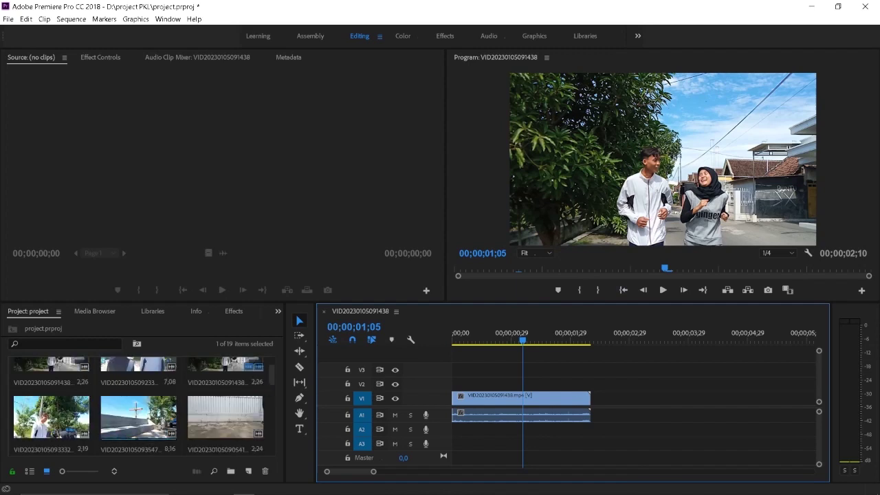
scroll(138, 406, "up", 2)
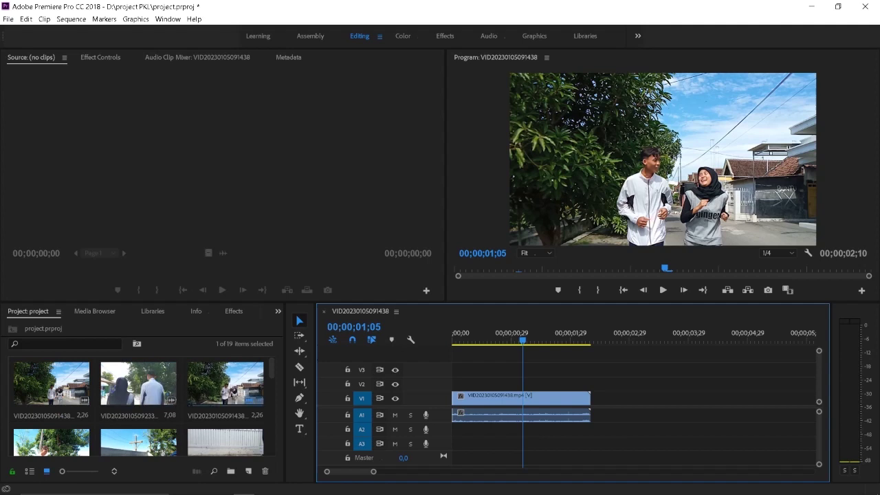
scroll(138, 406, "down", 2)
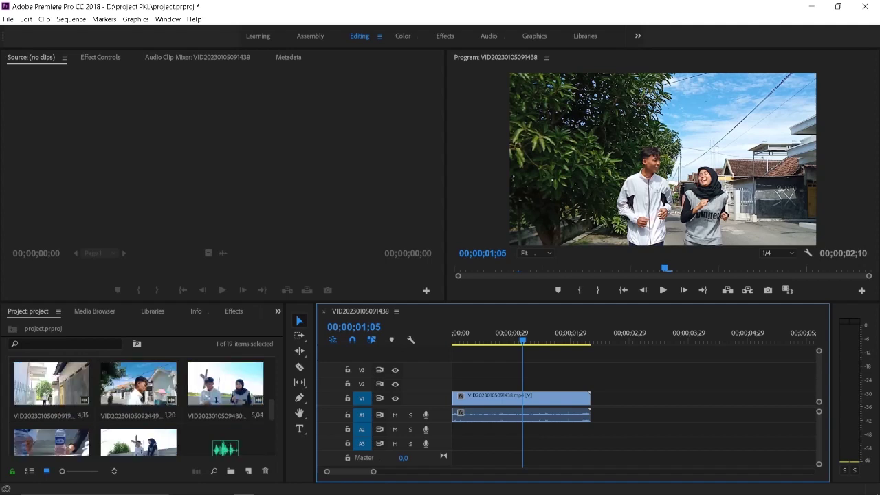
scroll(138, 405, "down", 1)
scroll(137, 406, "down", 1)
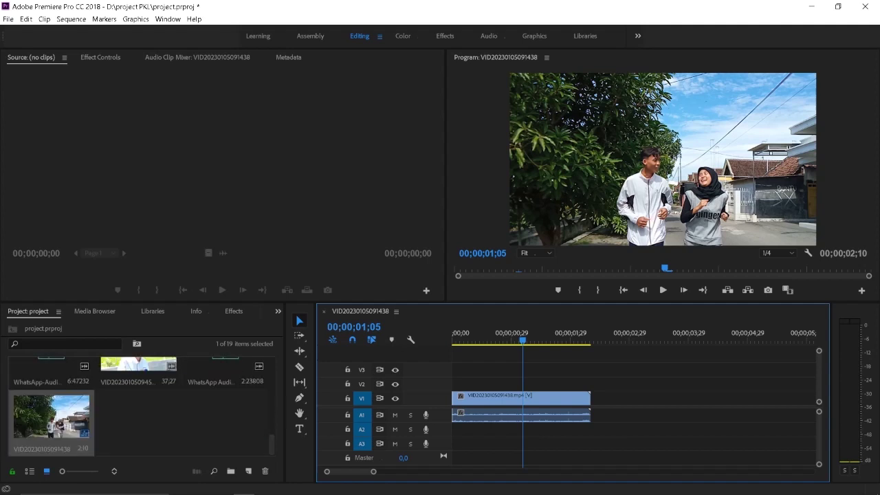
scroll(137, 405, "up", 1)
scroll(138, 406, "up", 1)
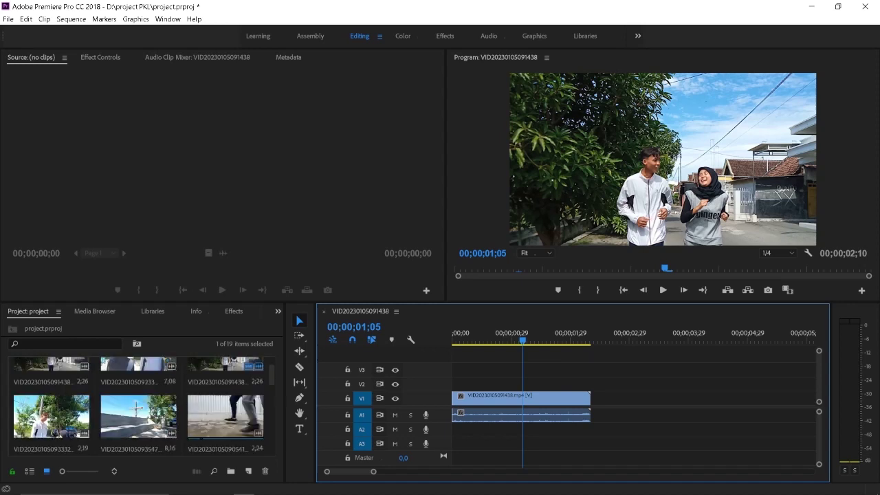
scroll(138, 406, "up", 1)
left_click(225, 381)
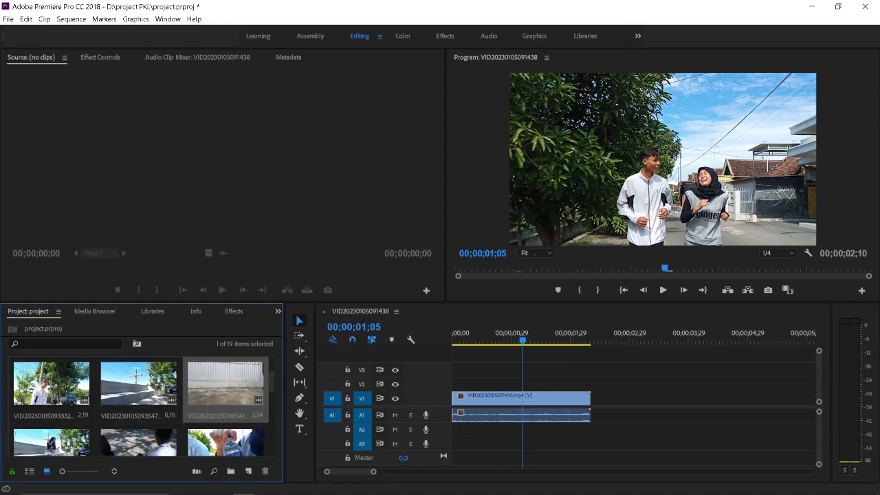
Load VID20230105090541.mp4 in the Source Monitor and trim it to 00;00;00;07–00;00;01;06
double_click(225, 381)
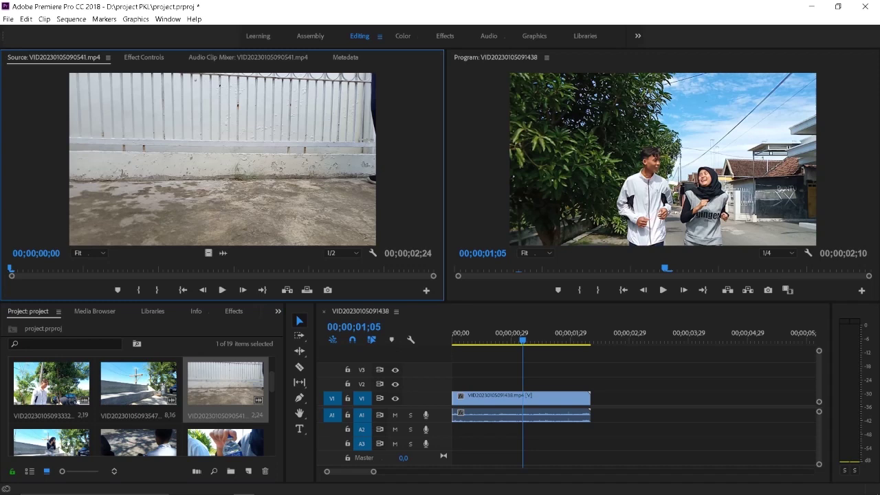
key("space")
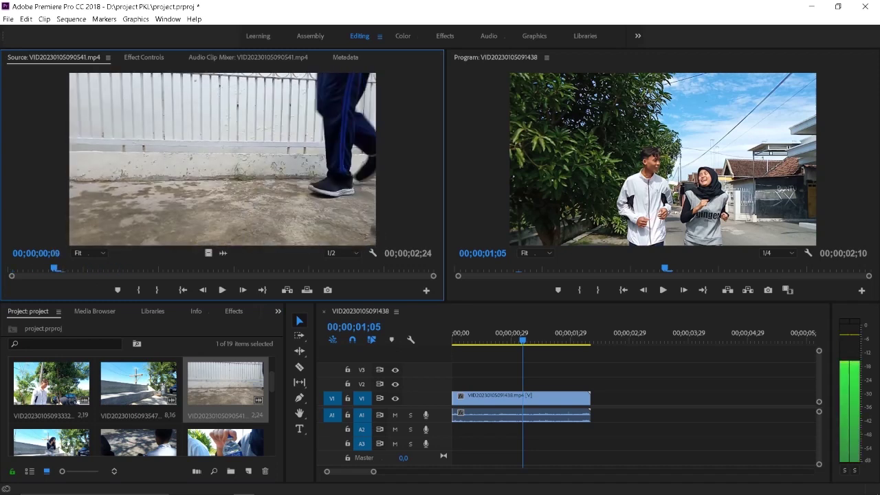
key("Left")
key("Left")
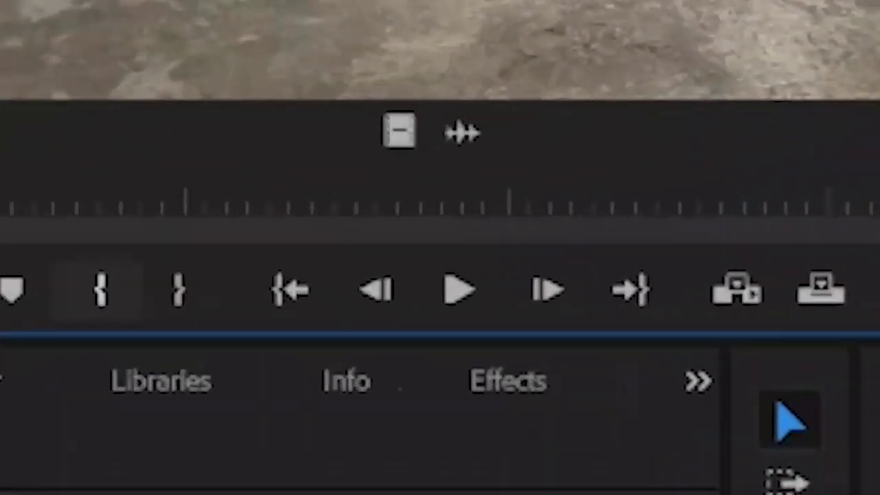
key("space")
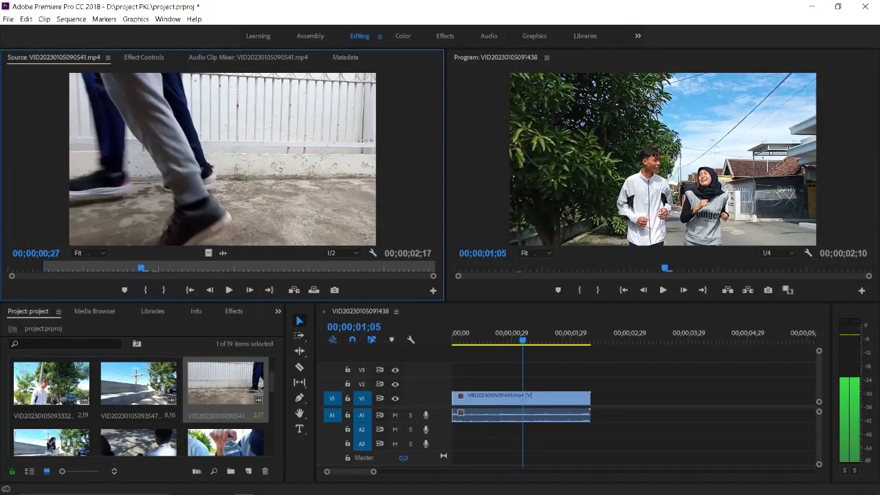
key("j")
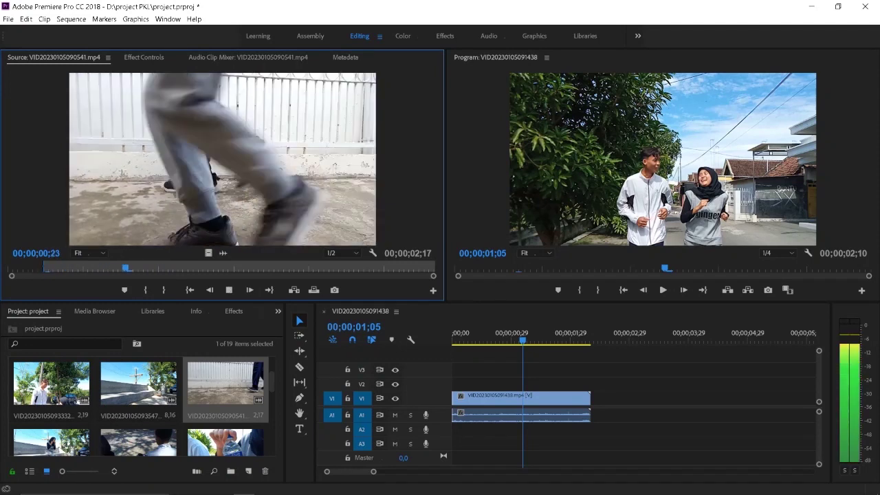
key("space")
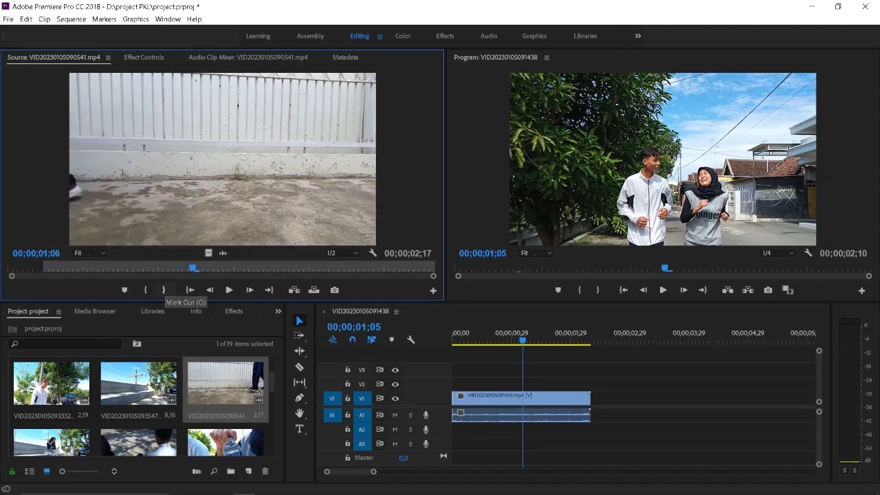
left_click(164, 289)
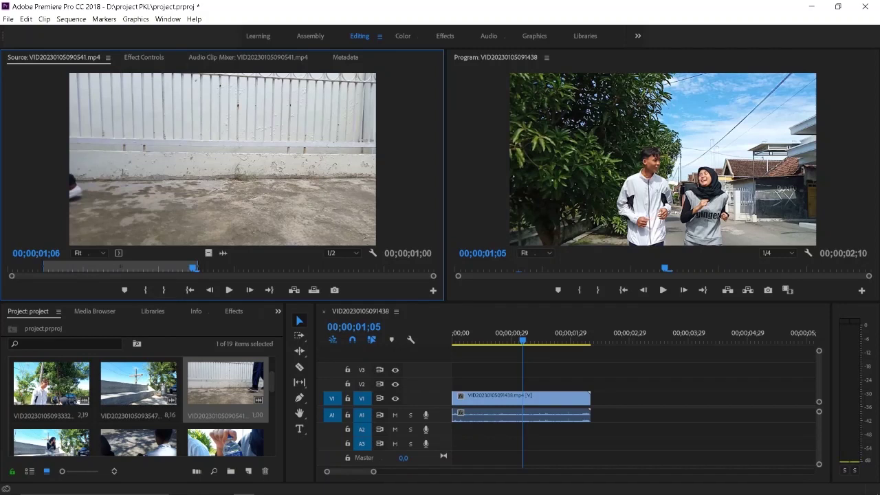
Append the one-second fence clip after the first clip on V1/A1 and replay across the cut
left_click_drag(222, 158, 619, 398)
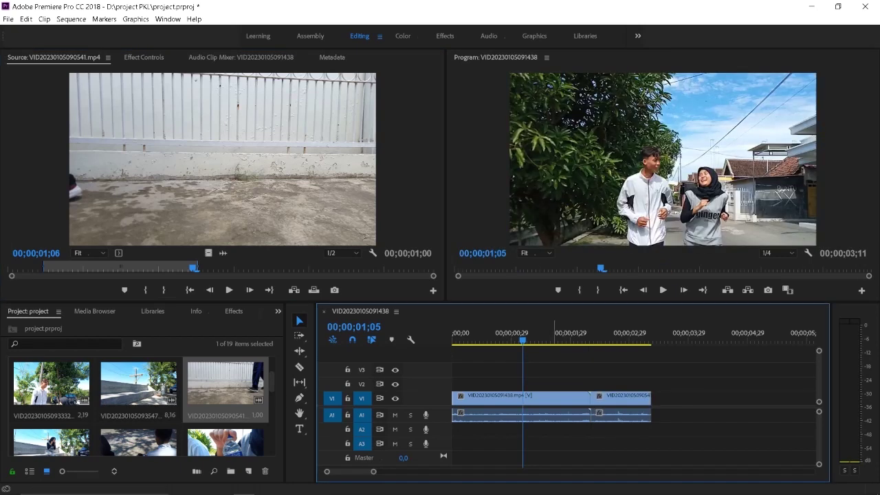
key("space")
key("Home")
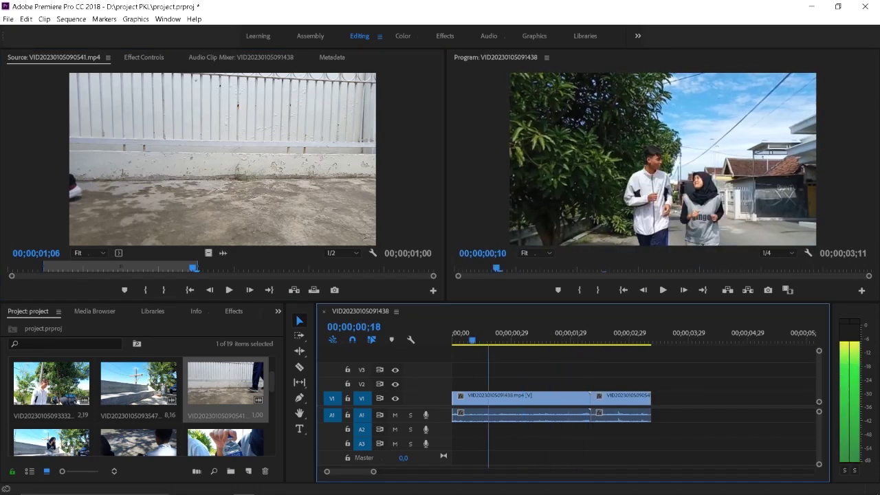
left_click(577, 334)
key("space")
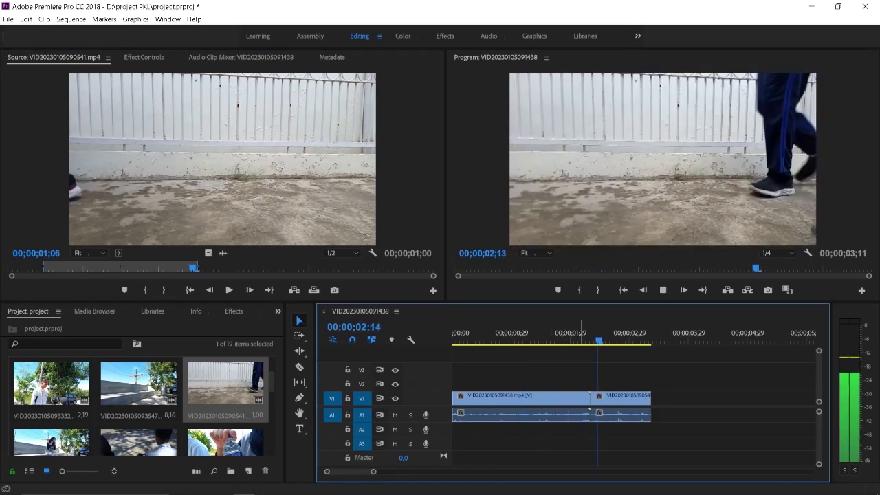
key("space")
left_click(568, 334)
key("space")
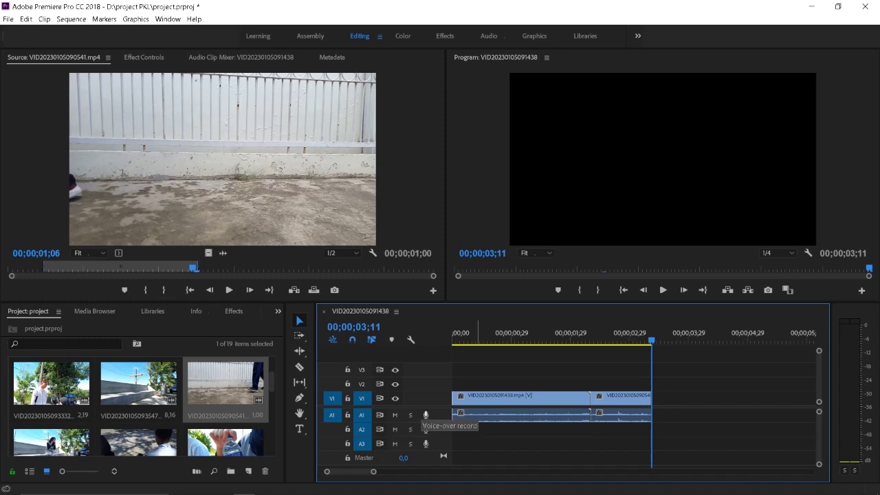
left_click(509, 334)
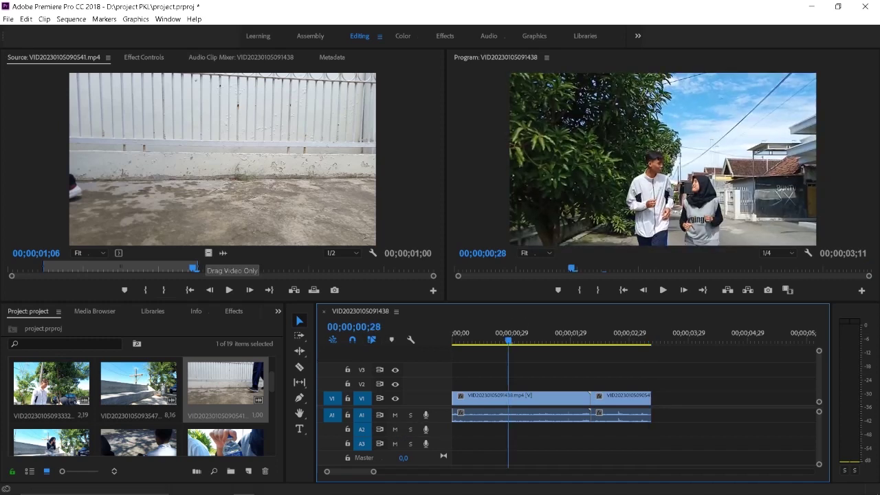
left_click(206, 263)
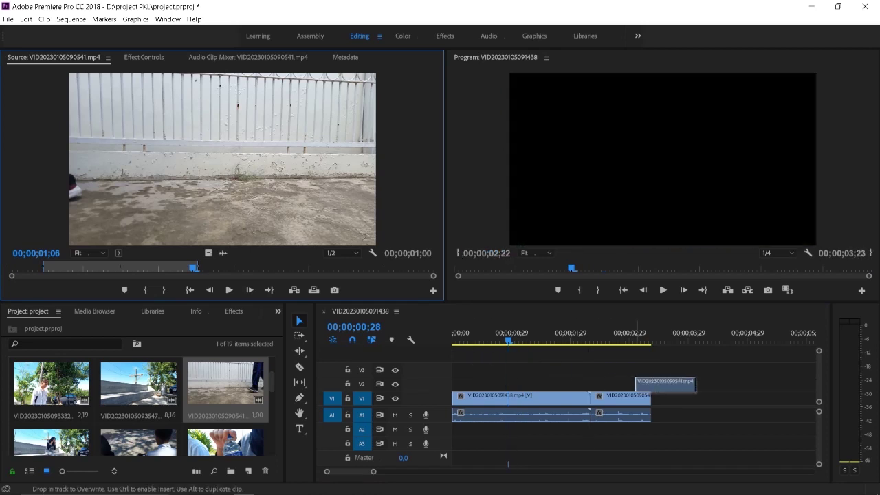
left_click_drag(209, 253, 677, 399)
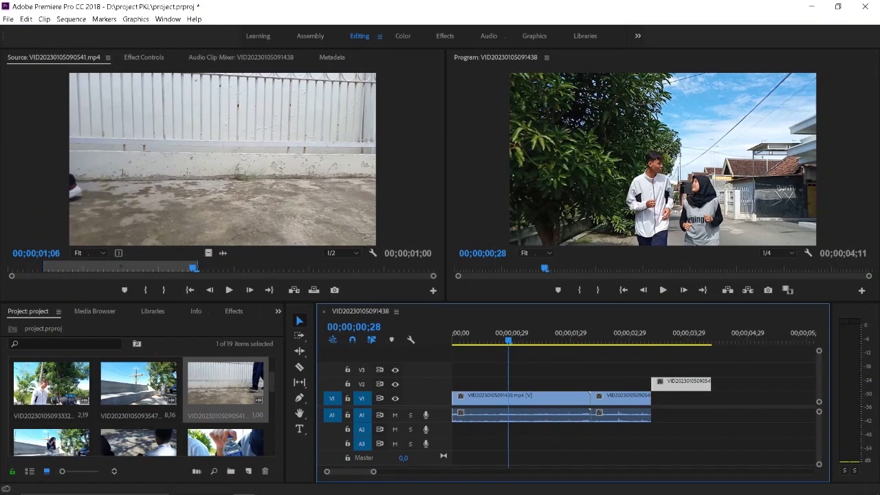
key("shift+2")
mouse_move(314, 290)
left_mouse_down()
mouse_move(670, 415)
mouse_move(671, 430)
left_mouse_up()
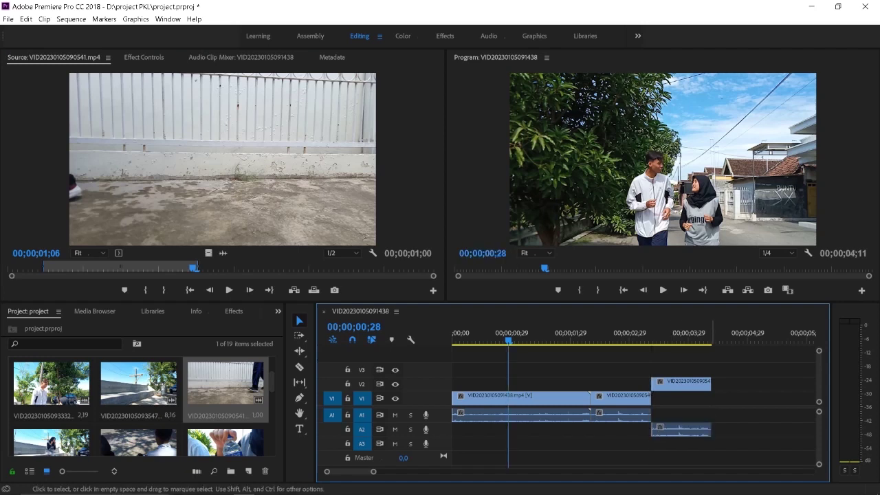
left_click_drag(732, 461, 653, 369)
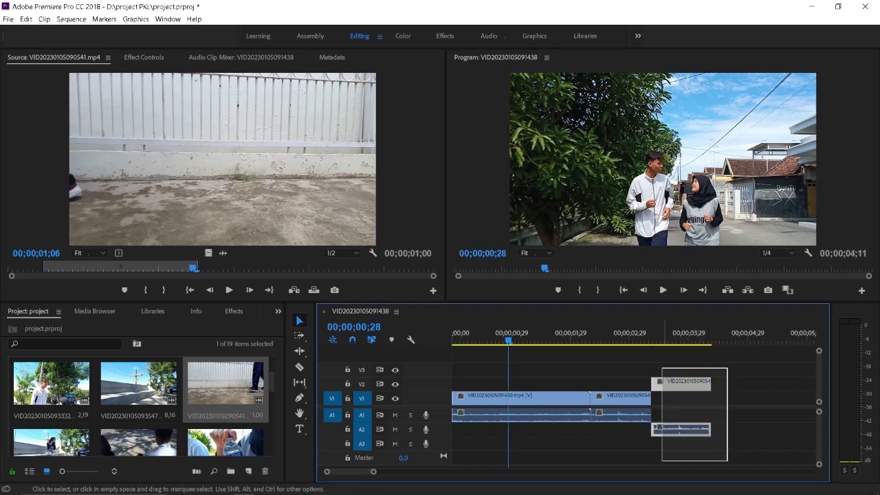
key("Delete")
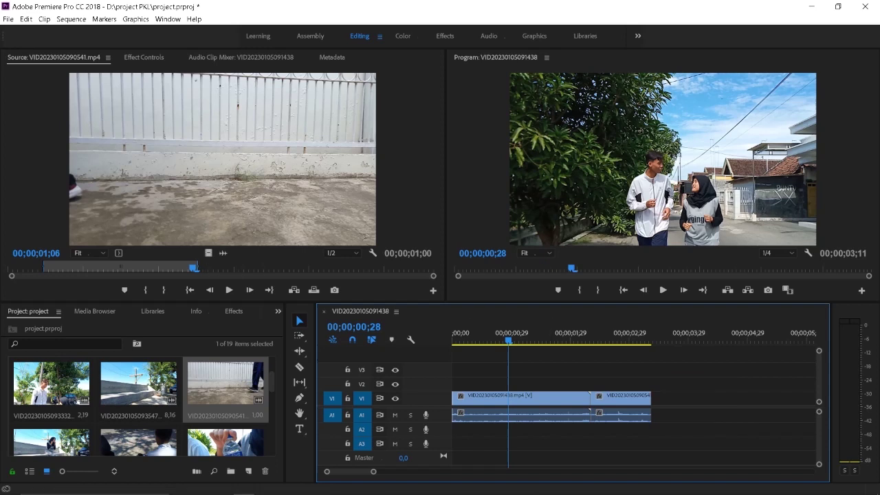
Unlink the first timeline clip's audio from its video
key("space")
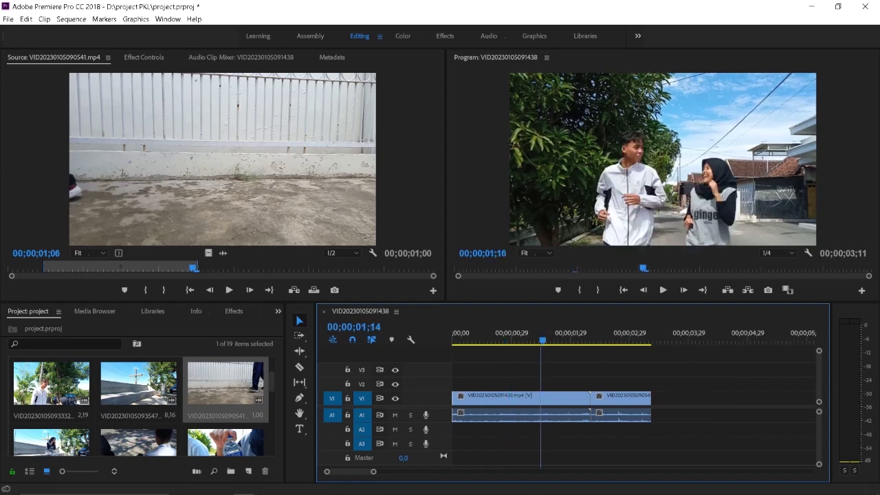
left_click(539, 338)
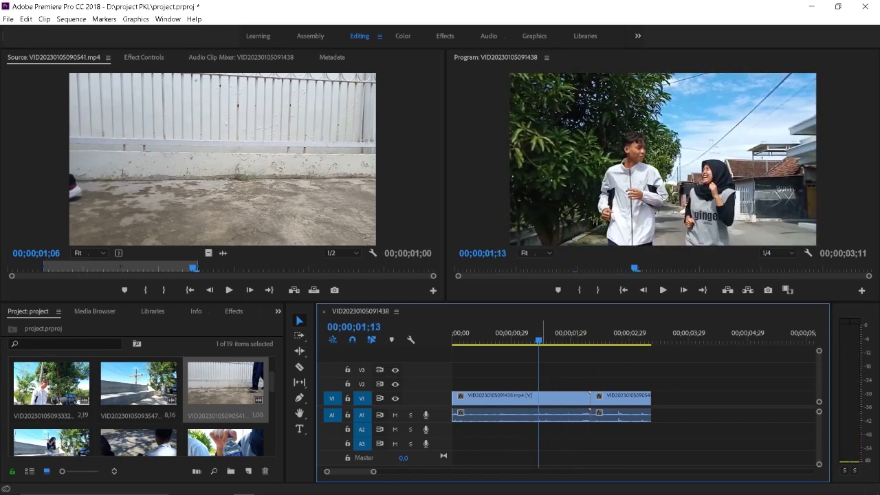
right_click(522, 399)
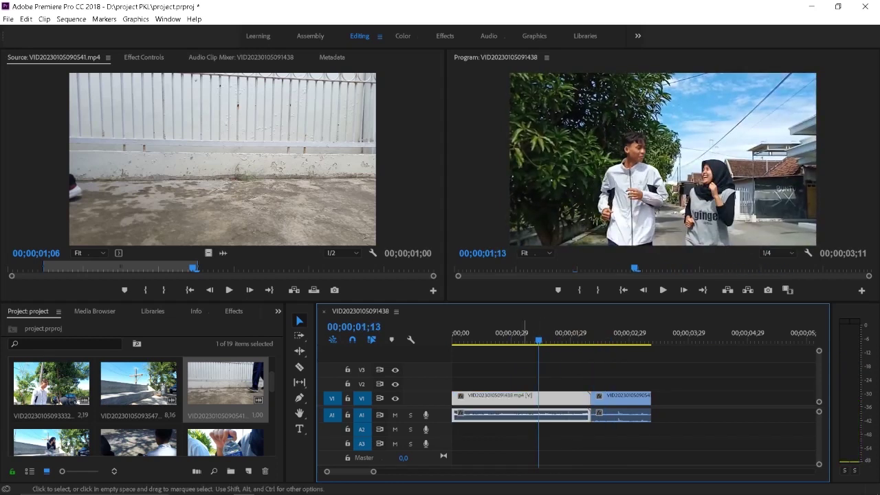
key("Escape")
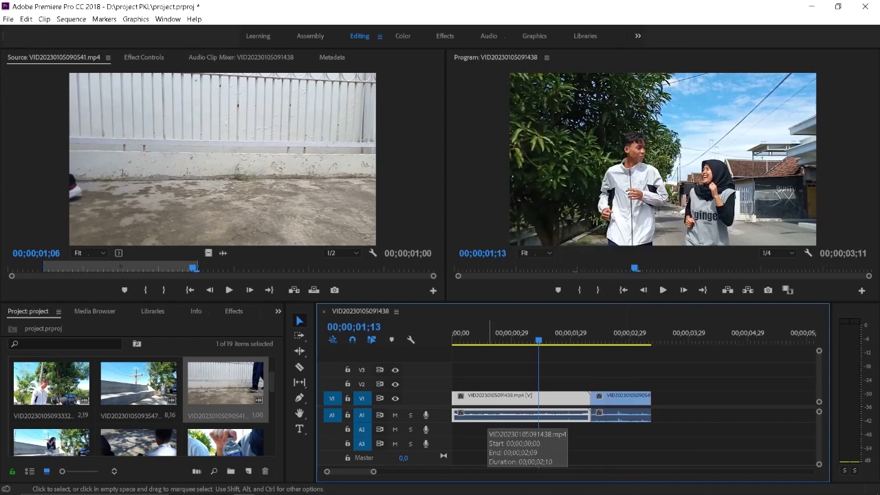
right_click(488, 415)
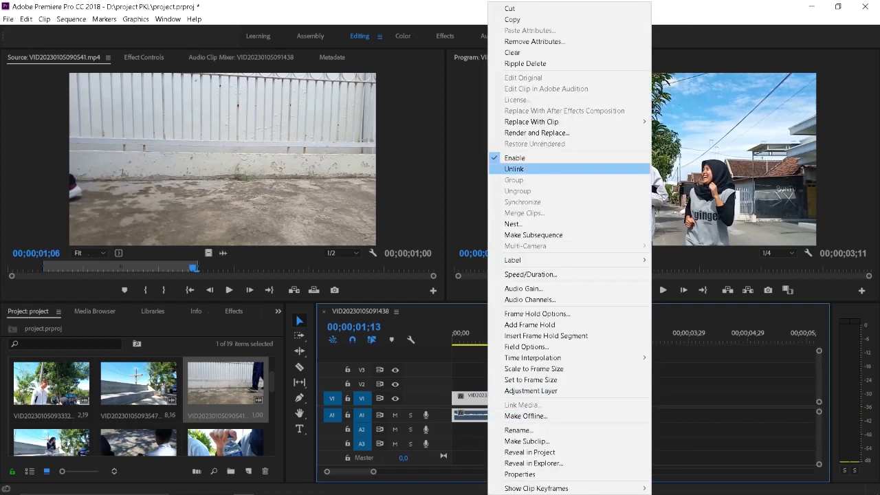
left_click(523, 168)
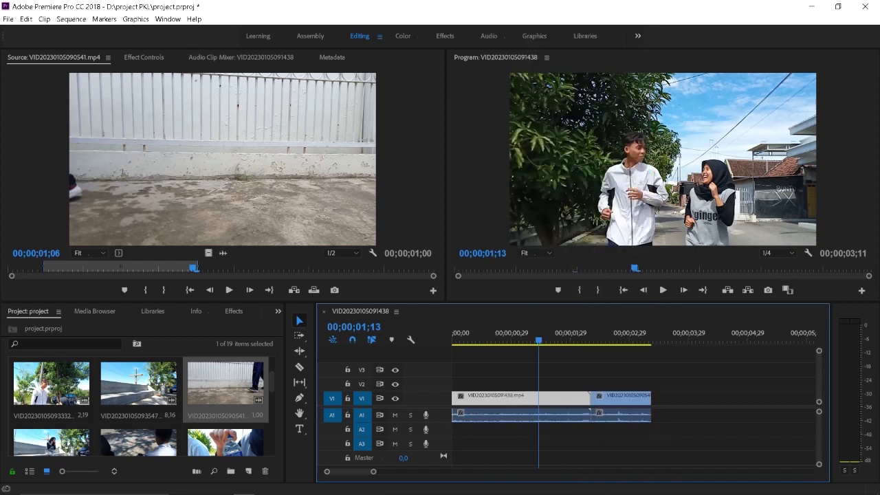
Move the unlinked video to V2 and audio to A2, then return the video to V1
double_click(523, 415)
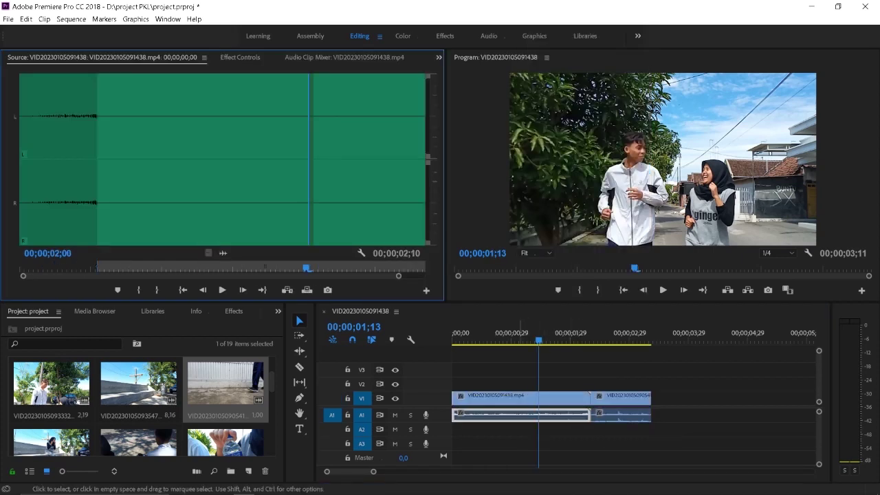
left_click_drag(522, 398, 523, 383)
left_click_drag(522, 415, 523, 429)
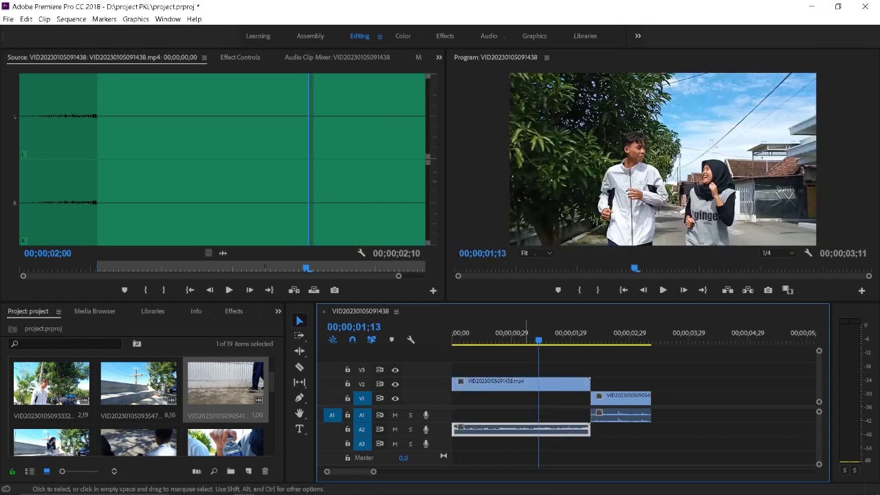
mouse_move(523, 383)
left_mouse_down()
mouse_move(529, 427)
mouse_move(529, 415)
left_mouse_up()
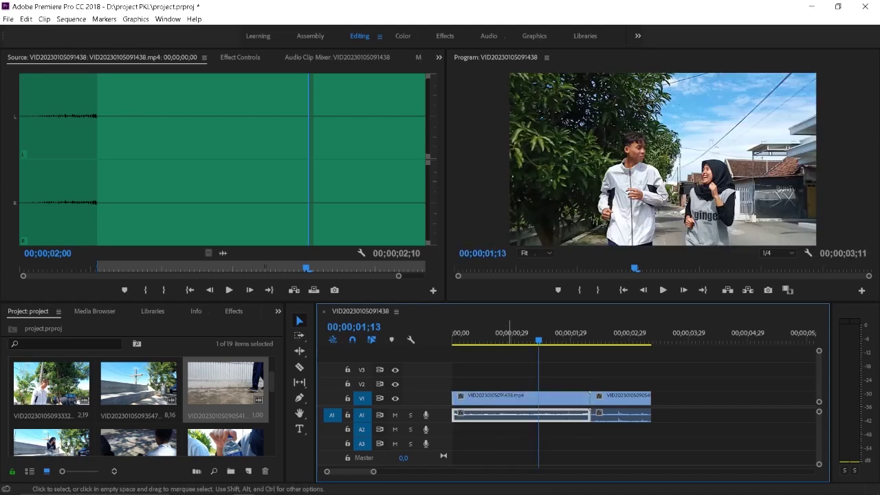
Delete the first clip's original camera audio from A1 and replay the sequence
key("Delete")
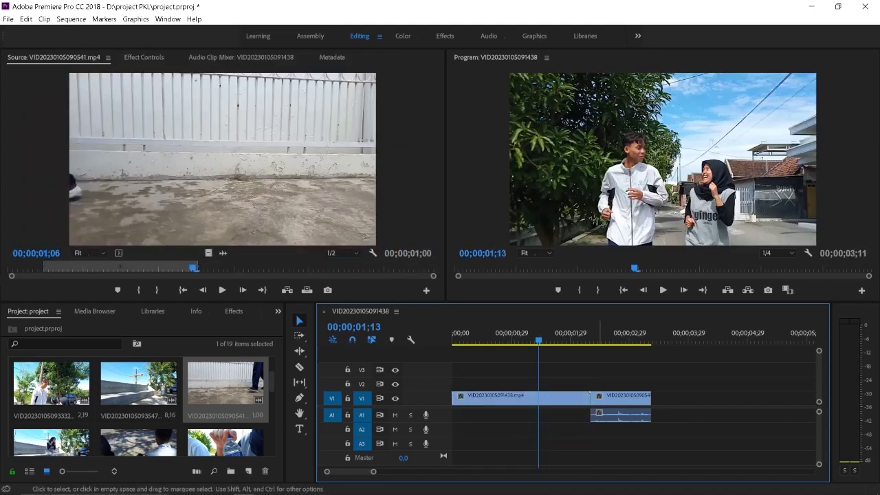
left_click_drag(539, 340, 484, 340)
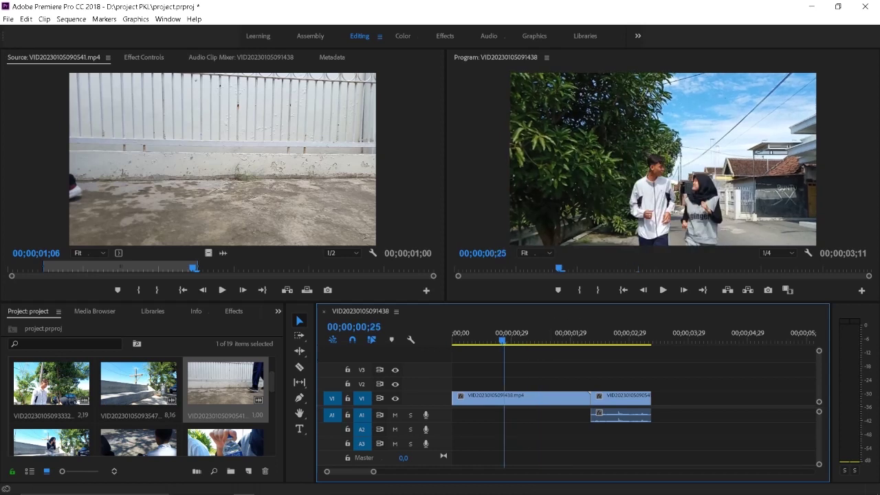
key("space")
key("space")
Unlink the second clip and delete its camera audio
right_click(606, 398)
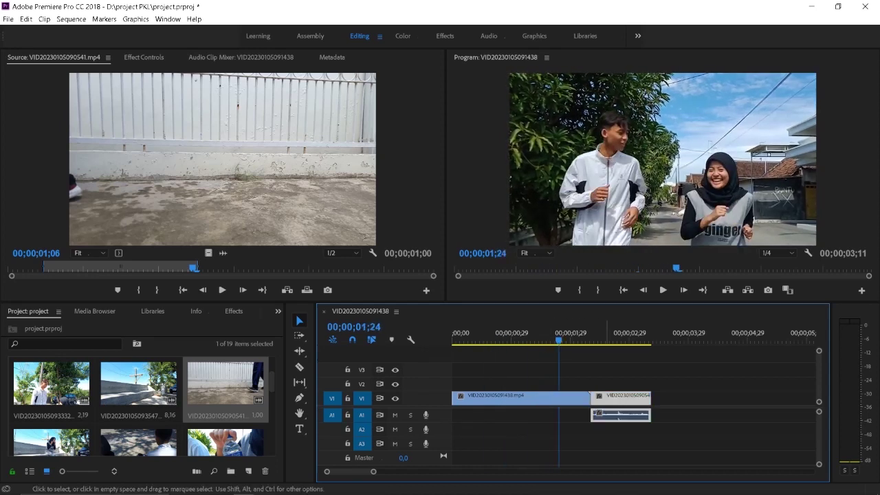
left_click(631, 168)
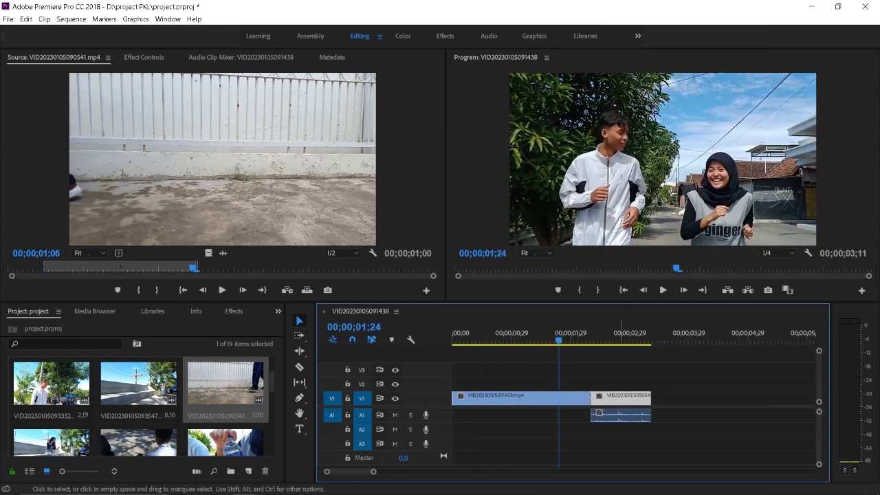
key("Delete")
mouse_move(559, 338)
left_mouse_down()
mouse_move(458, 338)
mouse_move(641, 338)
left_mouse_up()
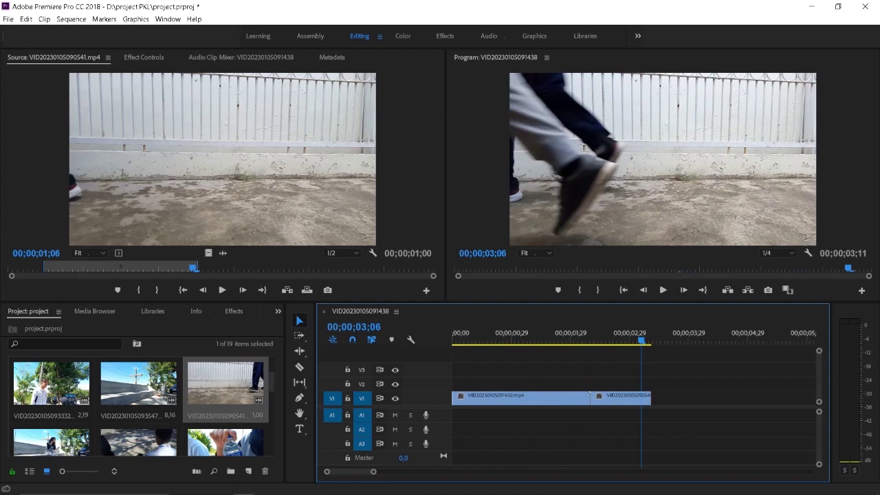
Find VID20230105092330.mp4 in the Project panel, load it as source and set its In point
scroll(137, 406, "down", 2)
scroll(137, 406, "down", 2)
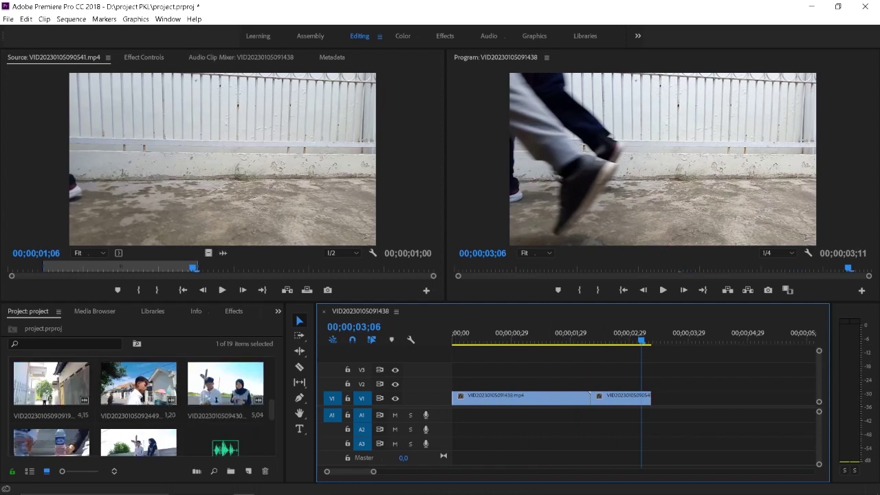
scroll(138, 406, "up", 1)
scroll(138, 406, "up", 1)
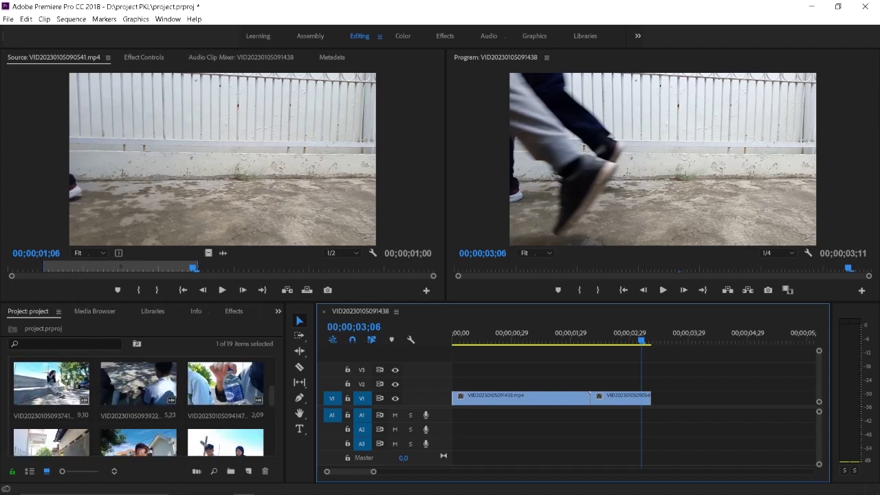
scroll(138, 406, "up", 1)
scroll(138, 406, "down", 1)
scroll(137, 405, "down", 1)
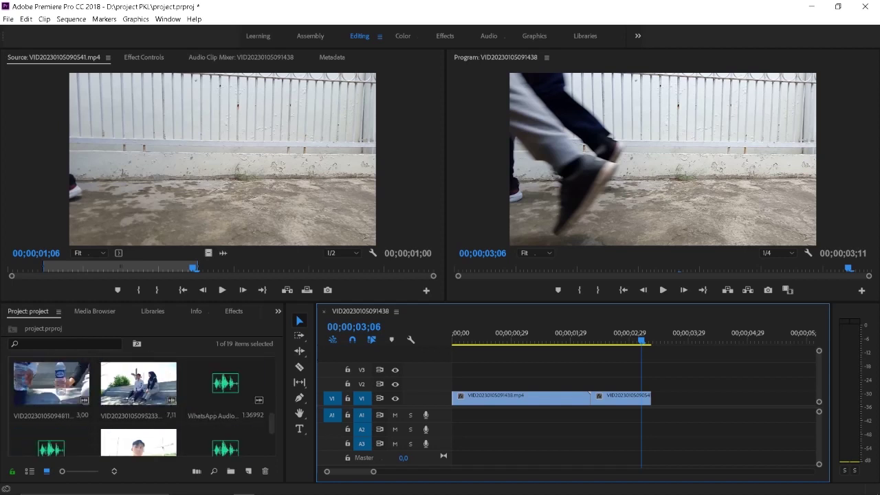
scroll(137, 406, "down", 1)
scroll(138, 406, "down", 1)
scroll(179, 385, "up", 1)
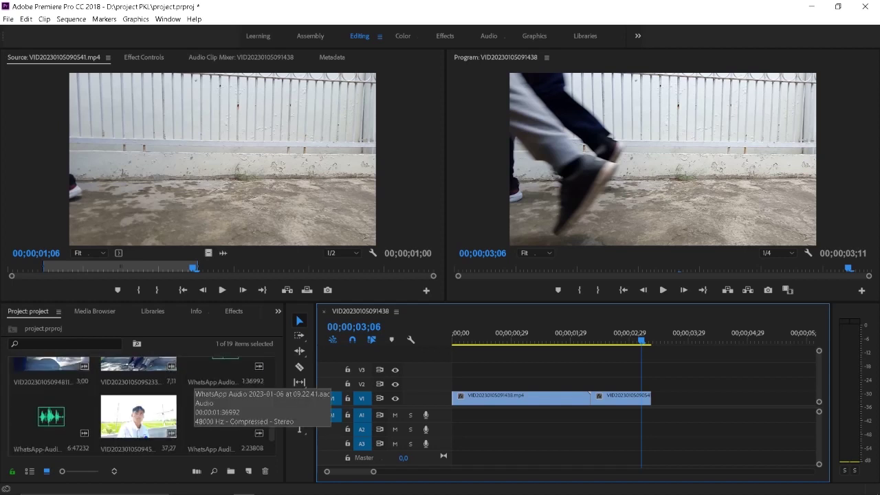
scroll(179, 386, "up", 1)
scroll(179, 386, "up", 1)
scroll(141, 406, "up", 1)
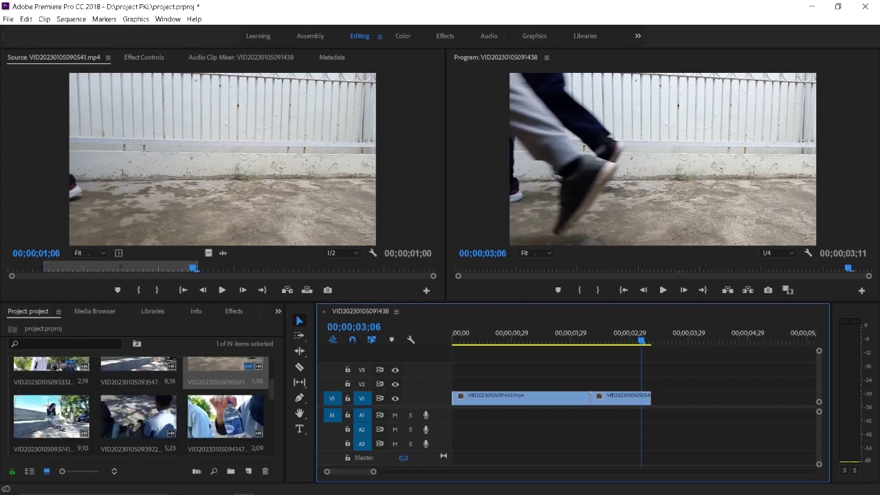
scroll(141, 406, "up", 1)
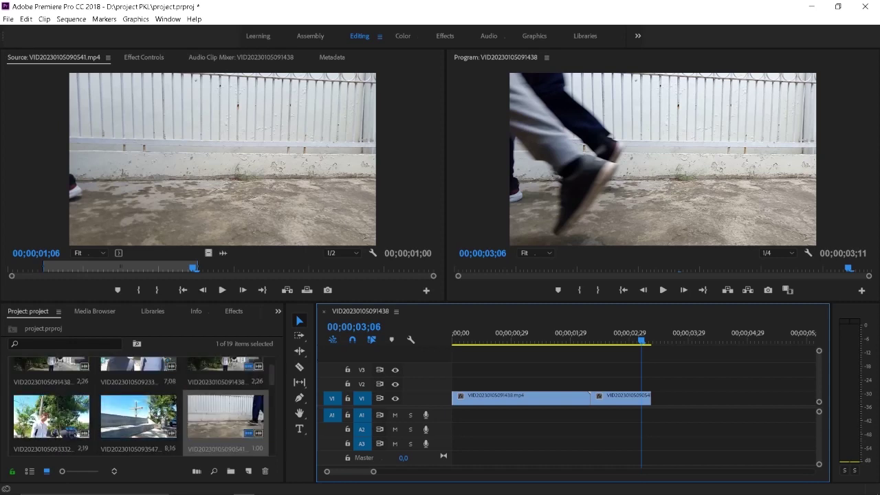
scroll(141, 406, "up", 1)
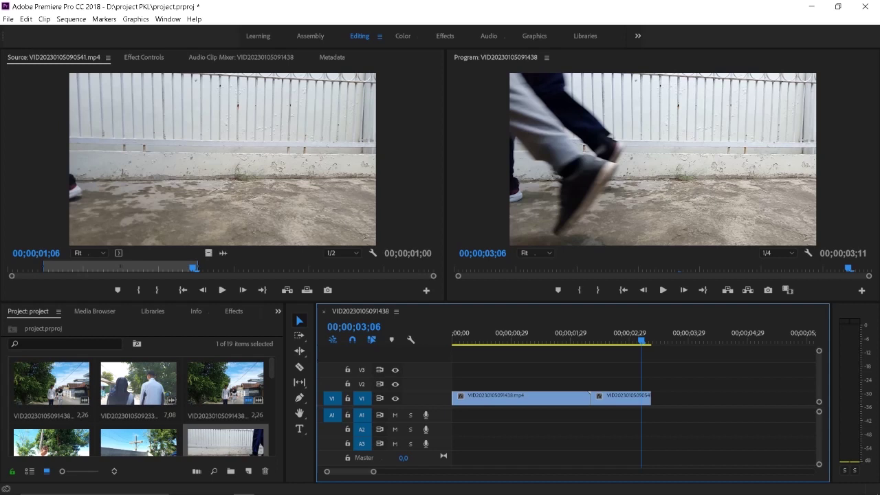
left_click(138, 384)
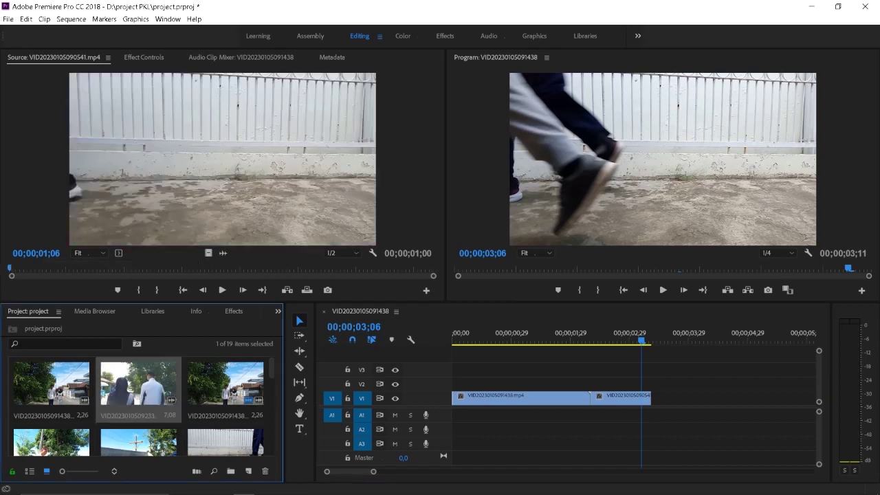
double_click(138, 383)
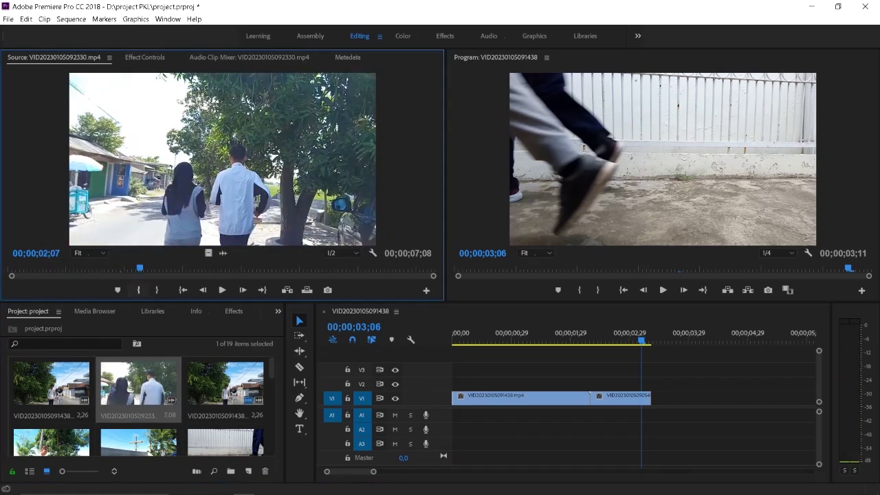
left_click(139, 290)
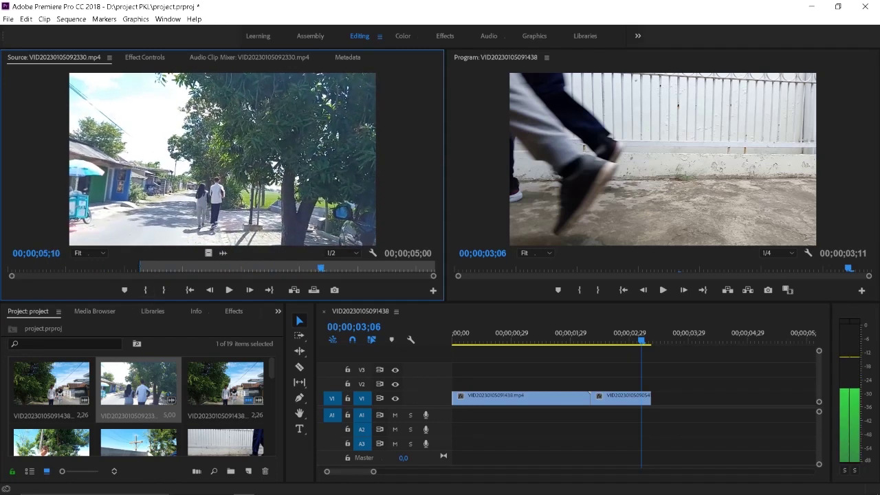
Preview the source to 06;19, append the trimmed clip to the end of V1, and play the sequence
key("j")
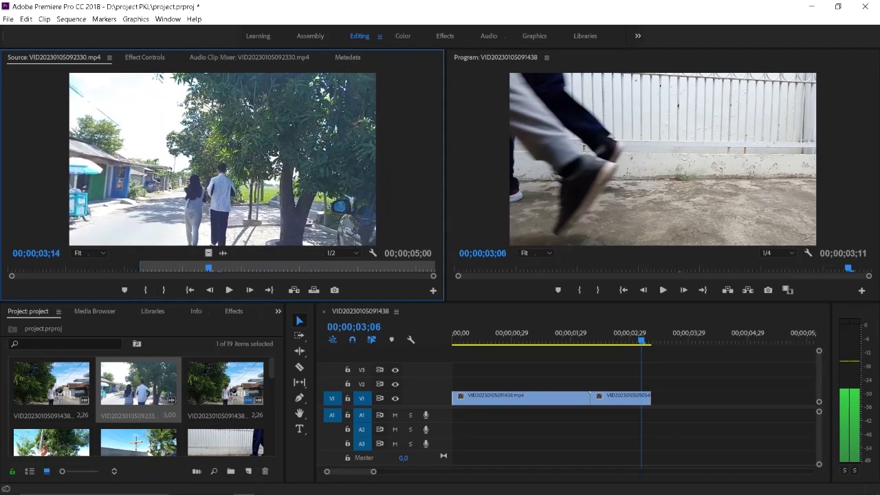
key("l")
key("l")
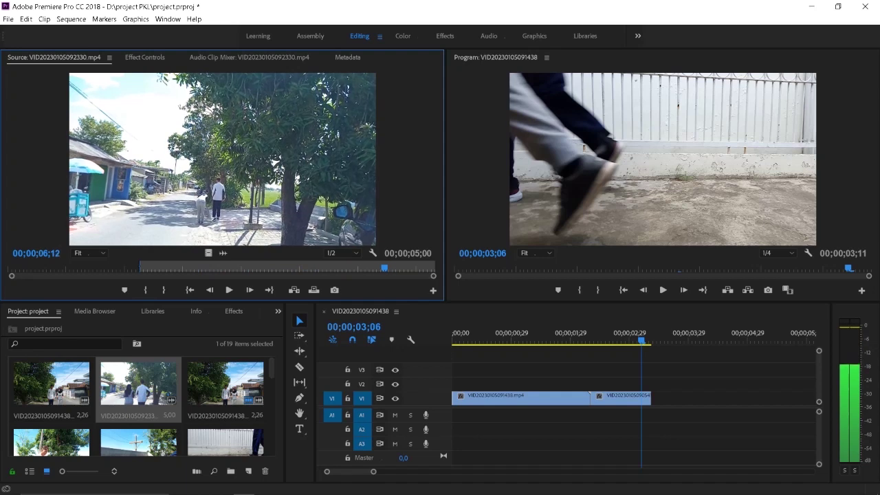
key("k")
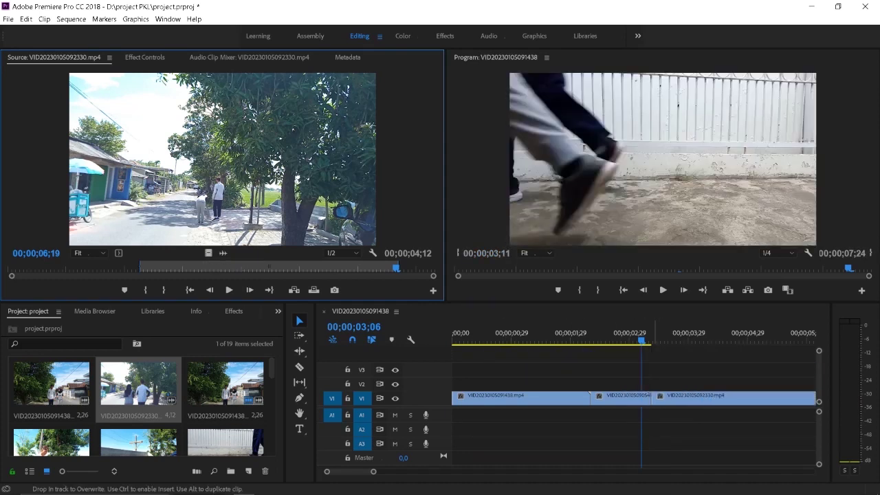
left_click_drag(222, 159, 687, 399)
key("shift+k")
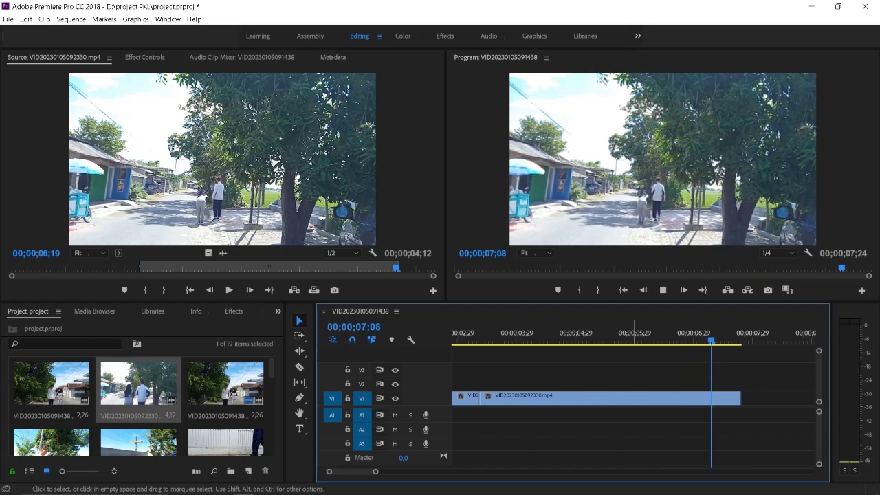
Stop the sequence and preview VID20230105093332.mp4 in the Source Monitor
key("space")
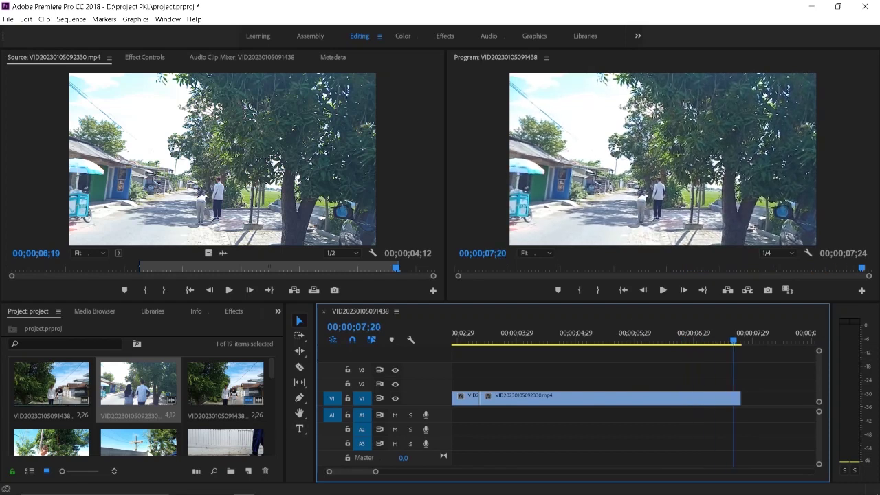
scroll(138, 406, "down", 1)
double_click(51, 383)
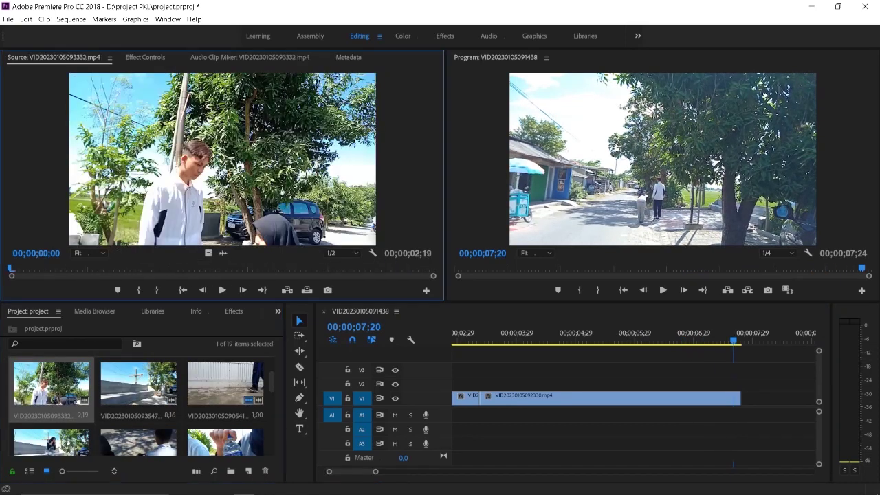
key("space")
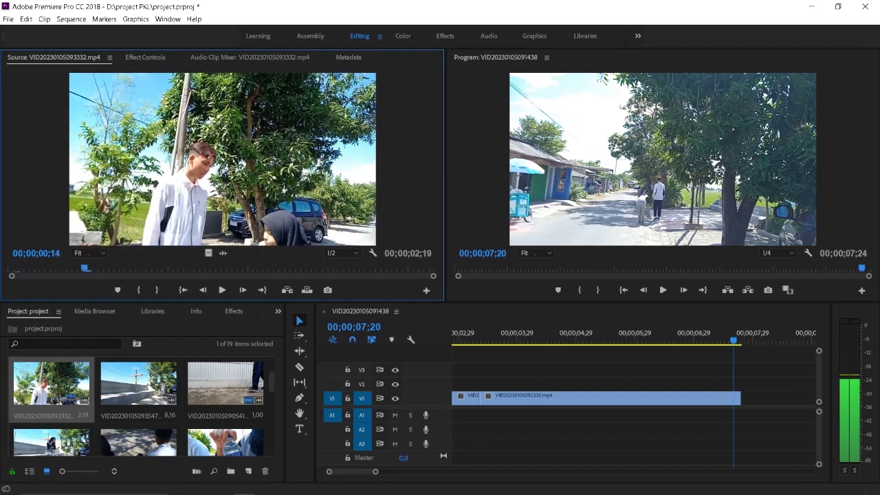
Trim VID20230105092449.mp4 to start at 00;00;00;08 and append it to V1
scroll(137, 406, "down", 1)
scroll(137, 406, "down", 1)
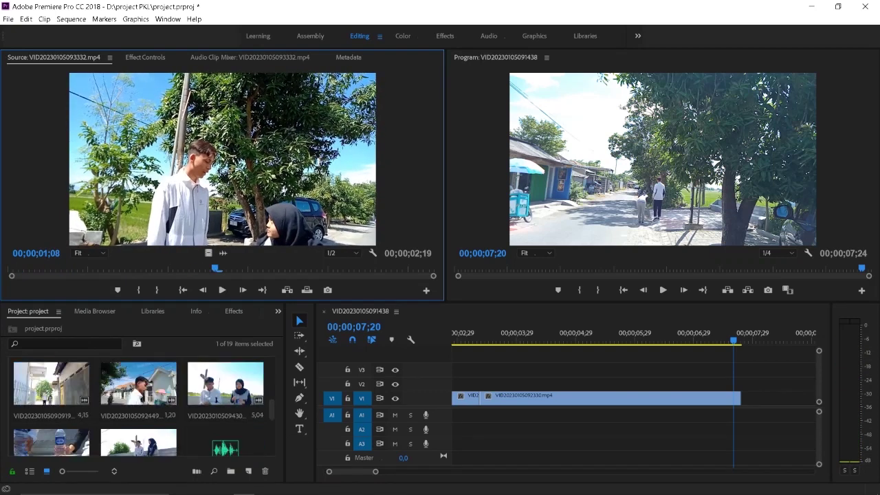
double_click(138, 383)
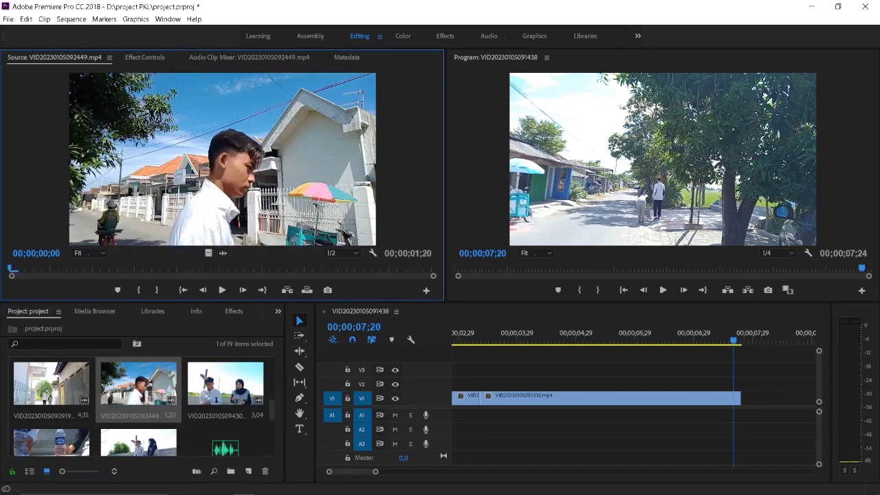
key("i")
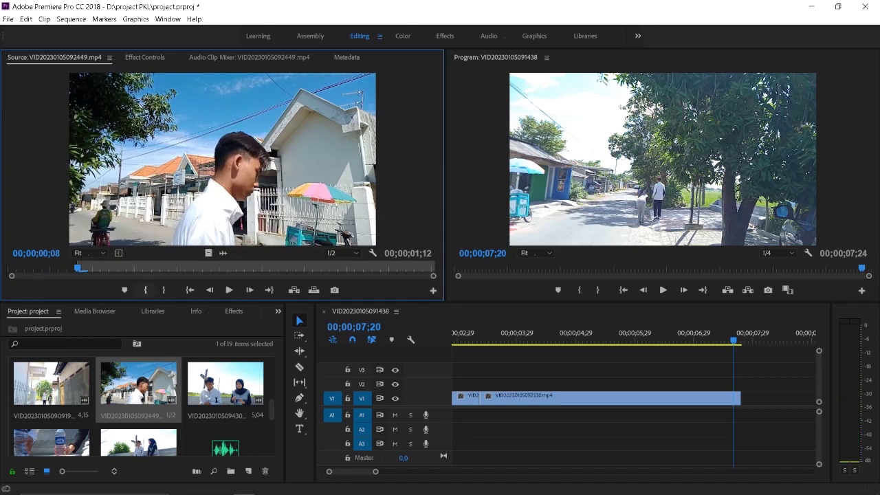
key("space")
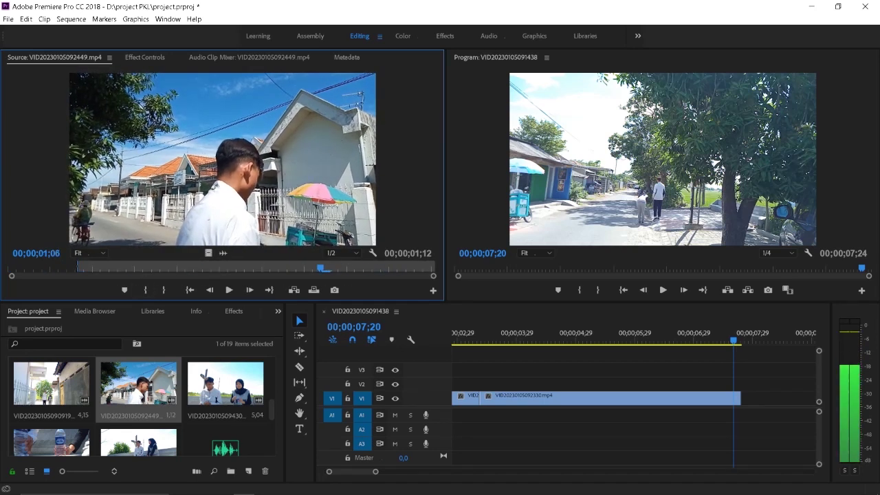
key("space")
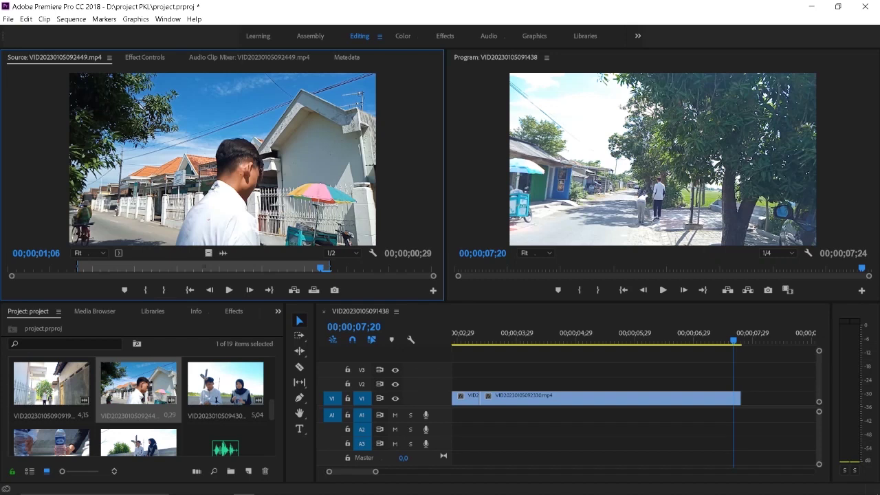
left_click_drag(222, 159, 770, 398)
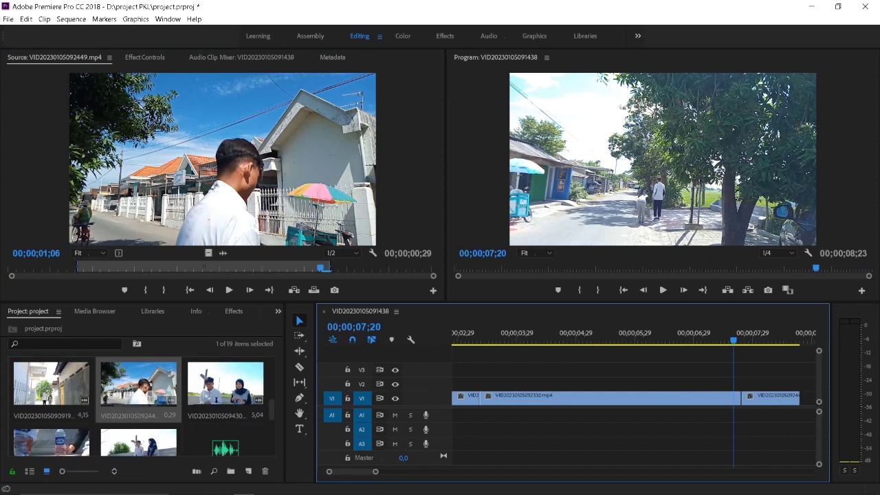
scroll(138, 406, "up", 2)
Set VID20230105093332.mp4's In point at 00;00;00;29 and append it to the end of V1
double_click(51, 383)
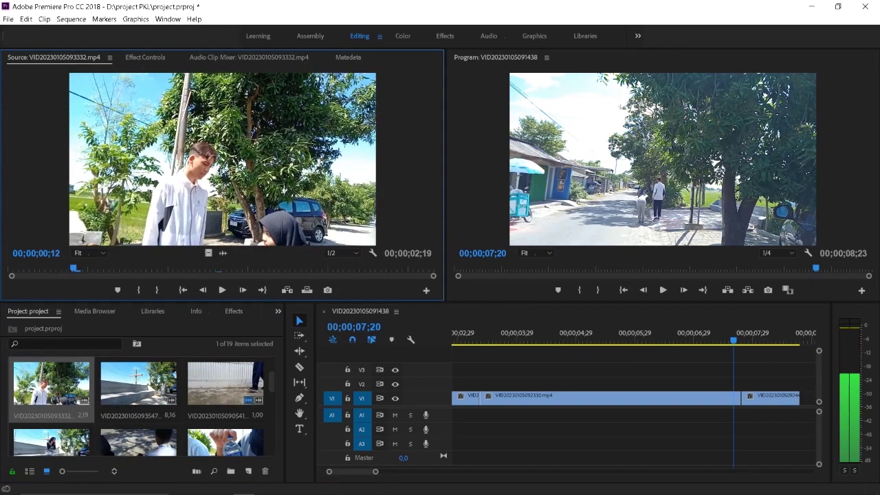
key("Left")
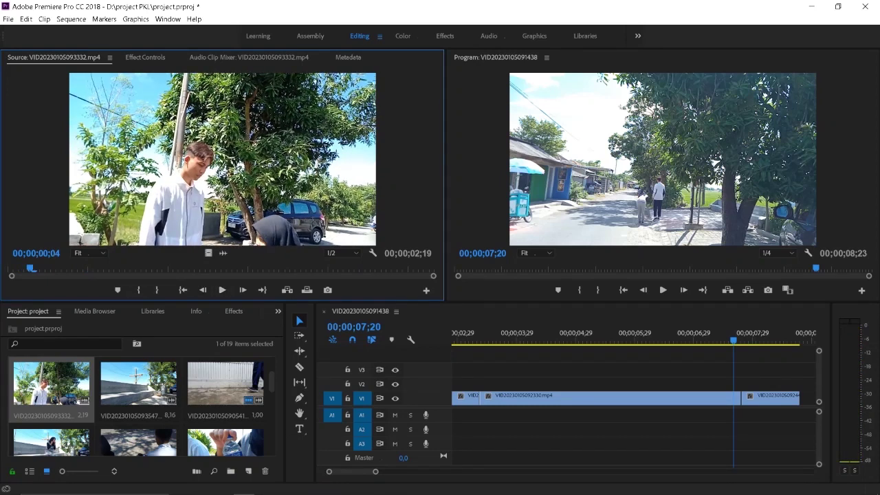
left_click(222, 290)
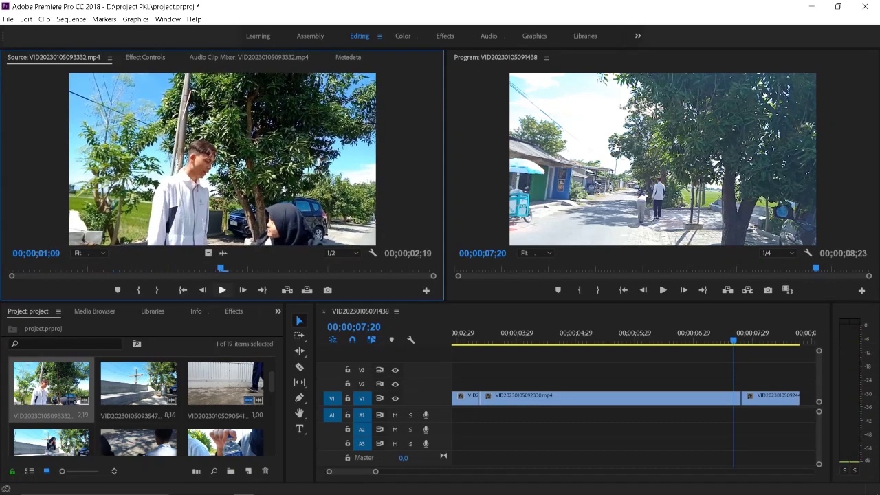
key("i")
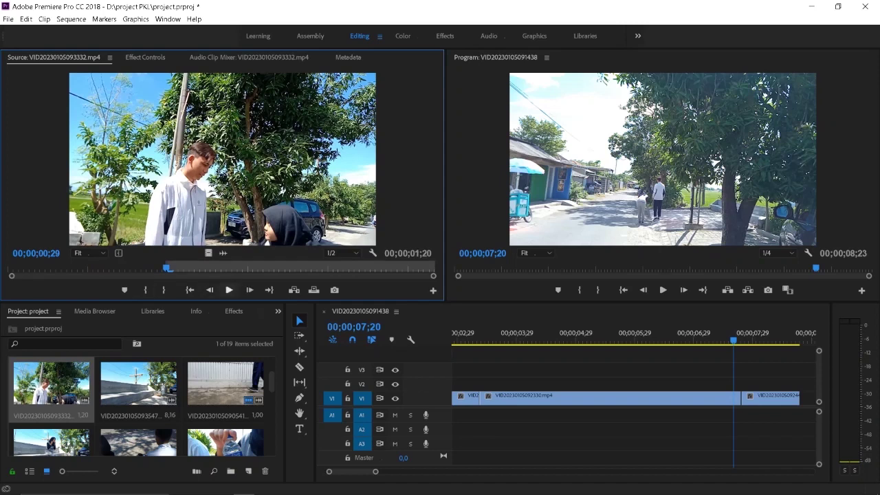
left_click(229, 290)
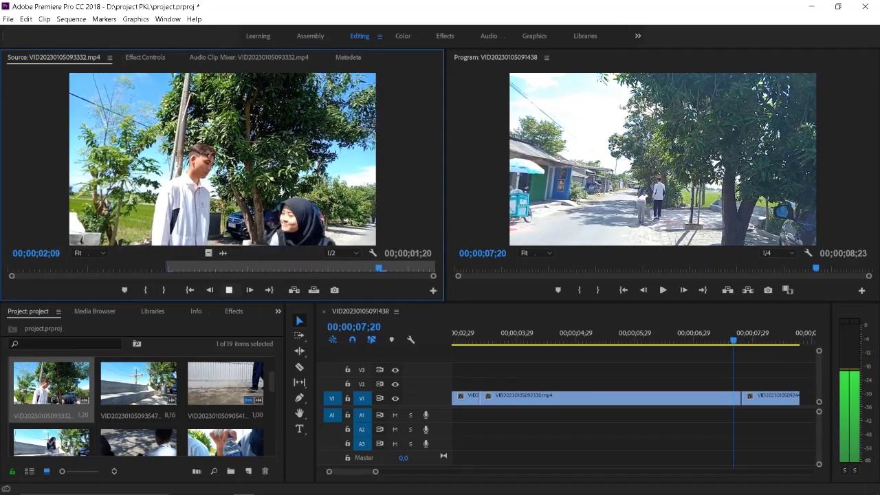
key("space")
left_click_drag(222, 158, 802, 398)
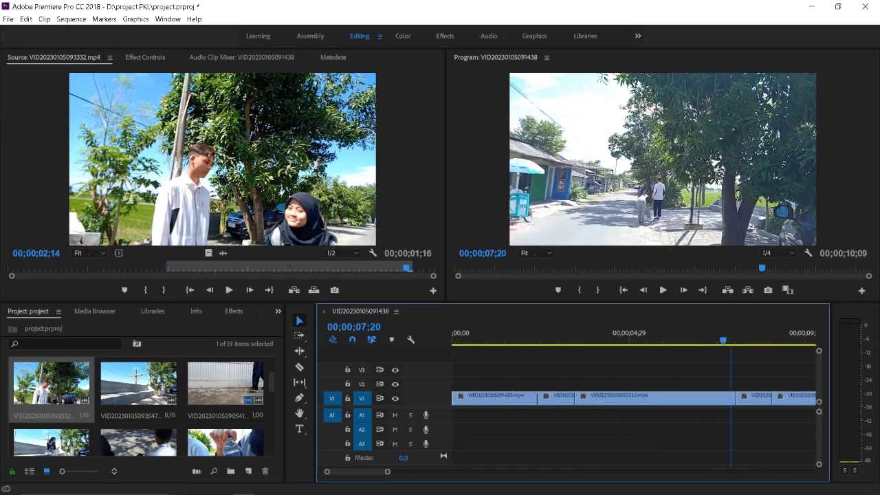
scroll(571, 412, "down", 2)
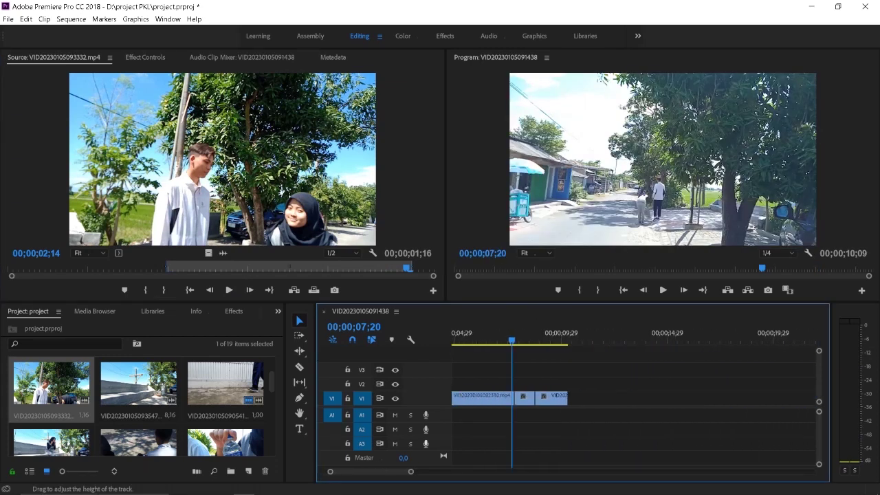
scroll(137, 406, "down", 2)
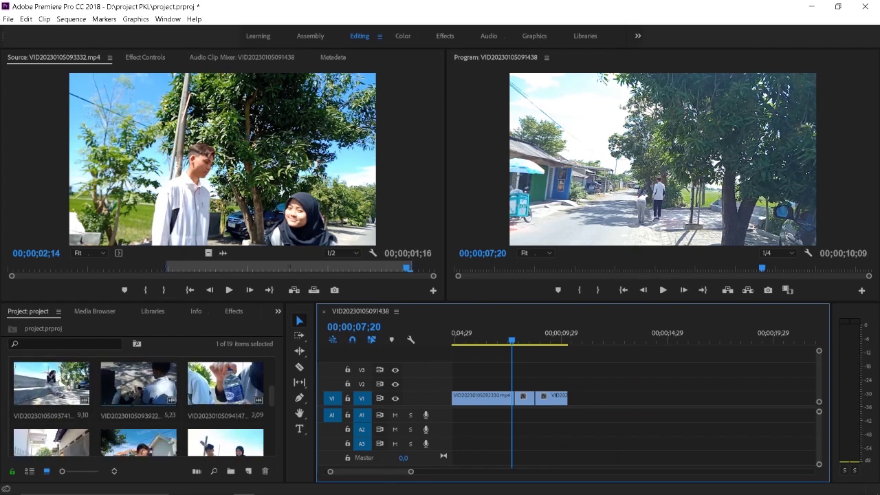
double_click(51, 383)
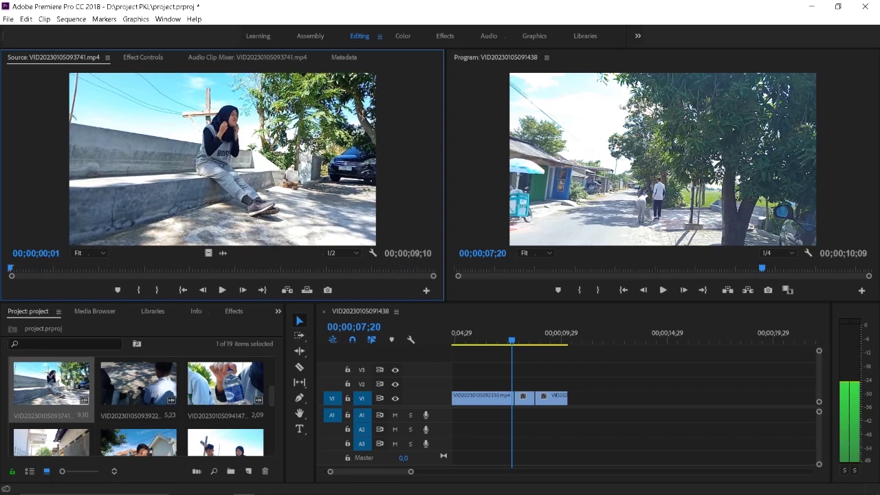
scroll(137, 406, "up", 1)
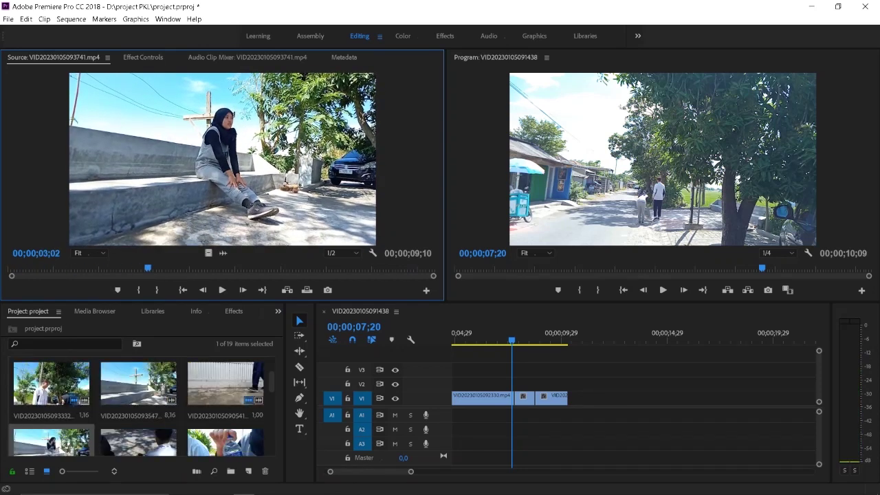
scroll(138, 405, "up", 1)
double_click(139, 383)
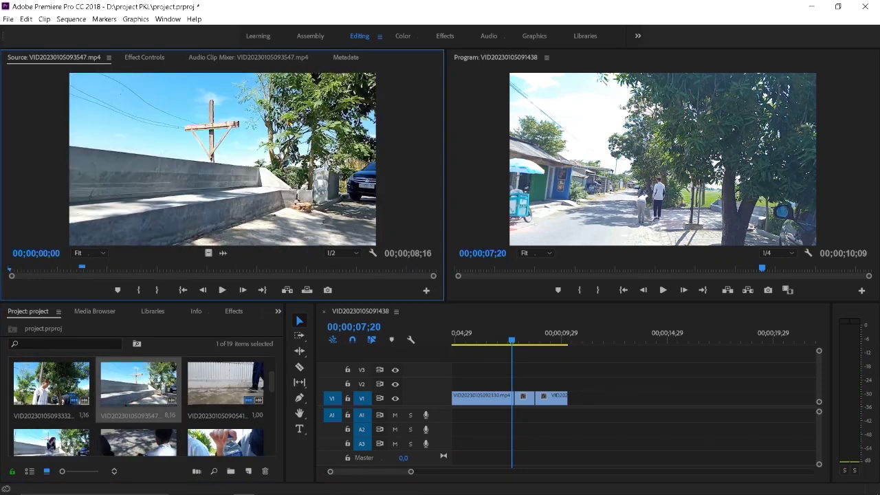
key("space")
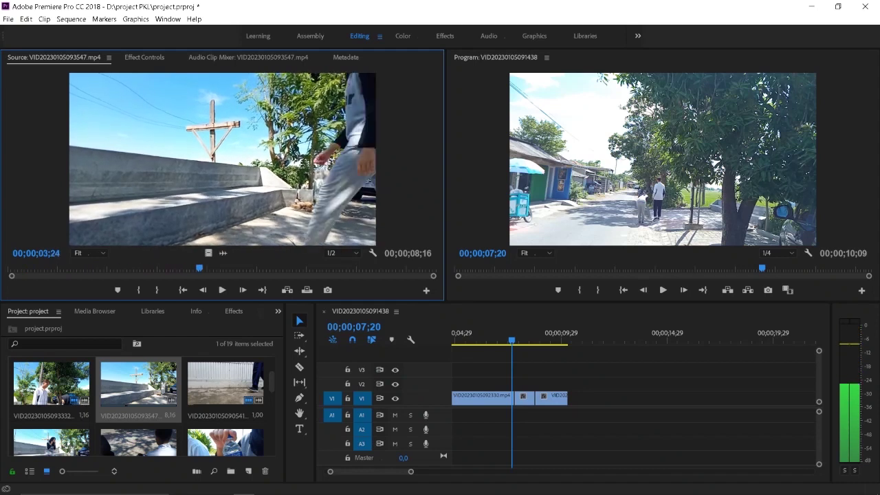
key("Left")
key("Left")
key("Left")
key("i")
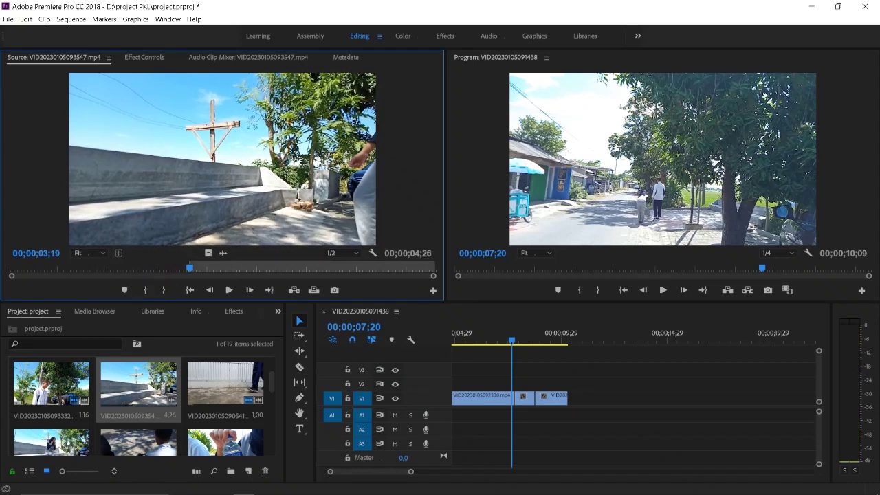
left_click(229, 289)
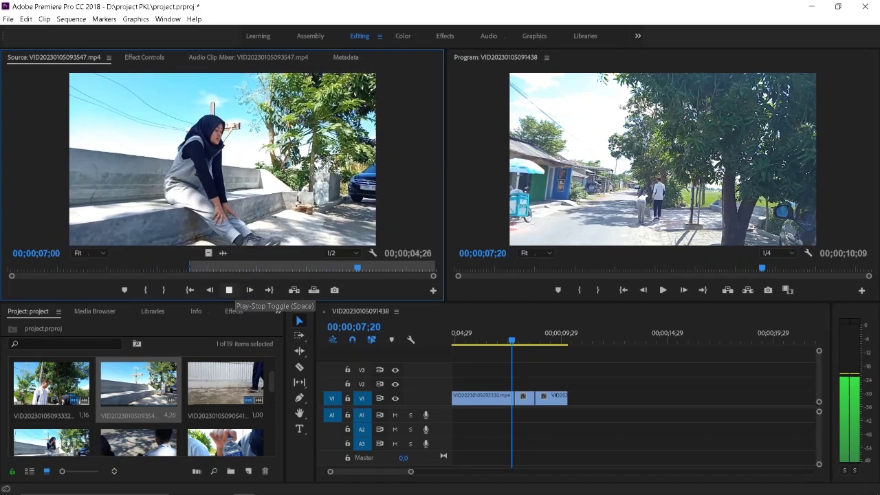
left_click(229, 290)
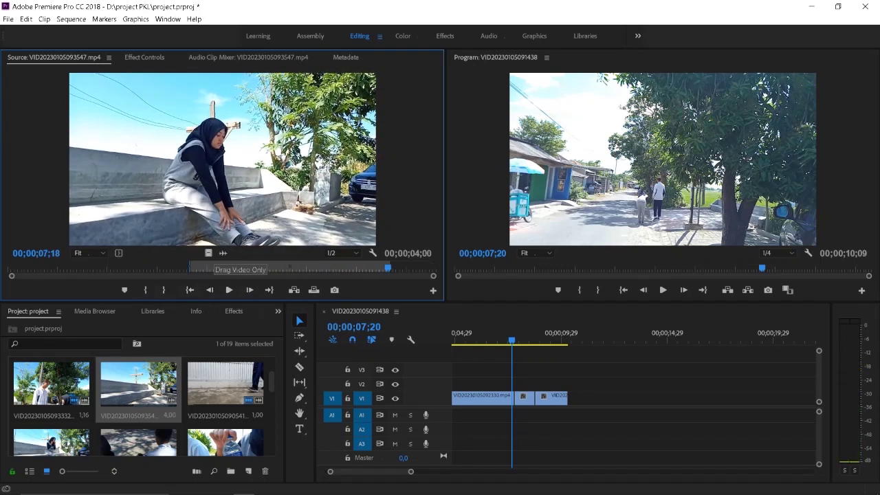
left_click_drag(208, 253, 574, 397)
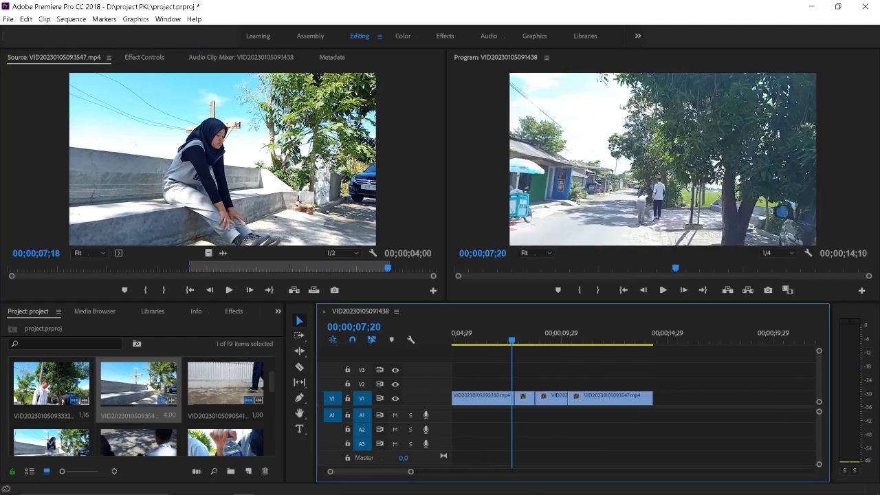
scroll(138, 398, "down", 2)
double_click(52, 383)
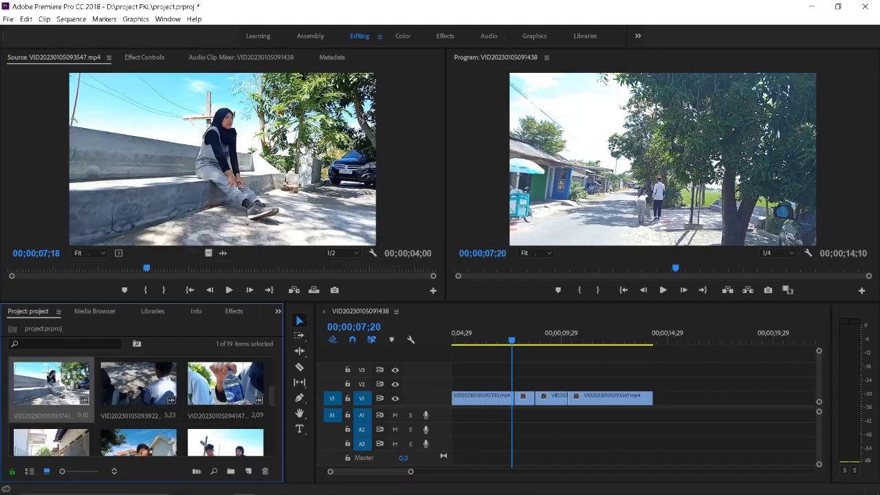
key("j")
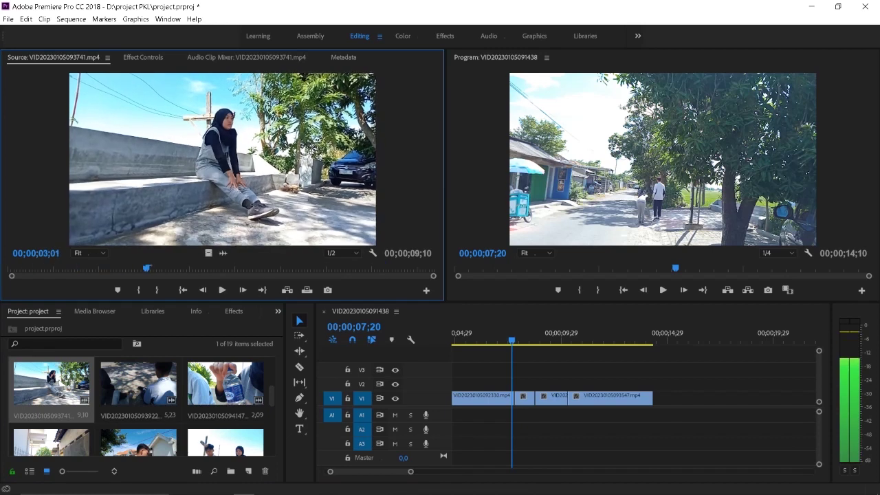
key("l")
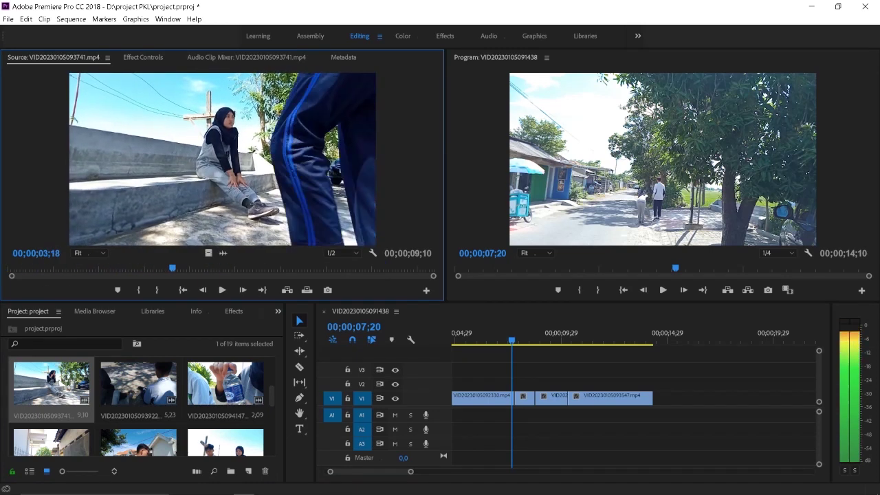
key("i")
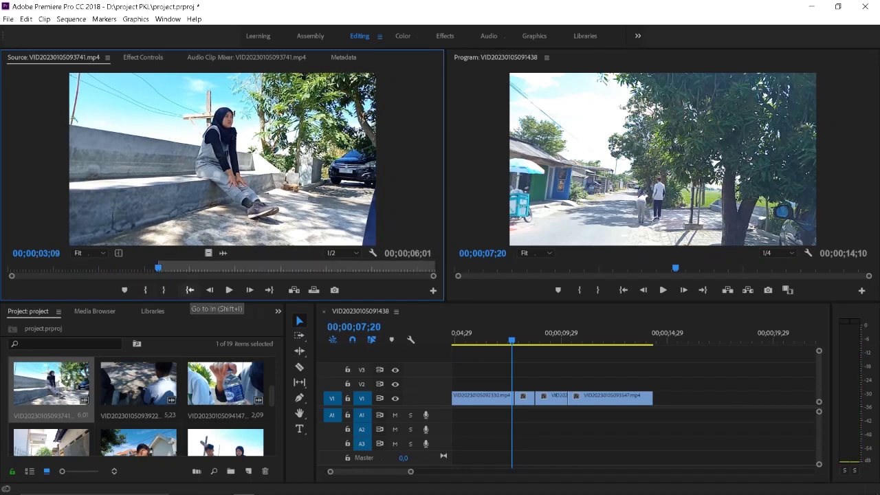
left_click(229, 290)
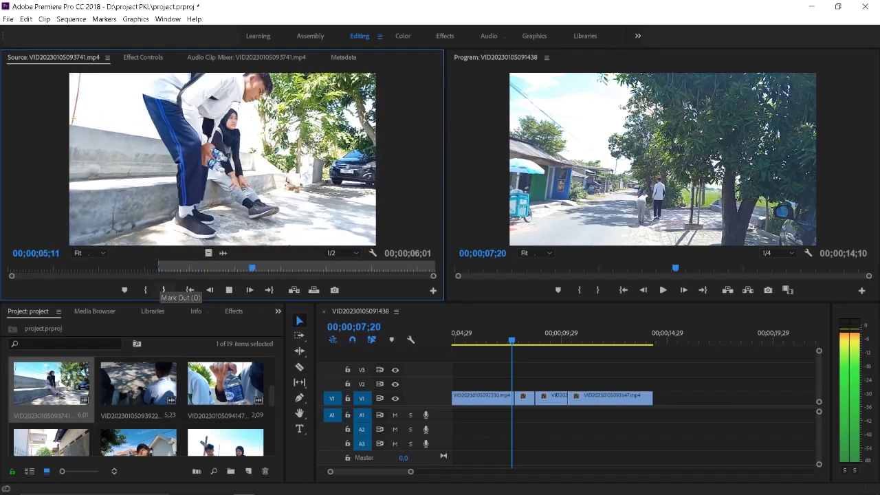
left_click(163, 290)
left_click_drag(222, 158, 660, 397)
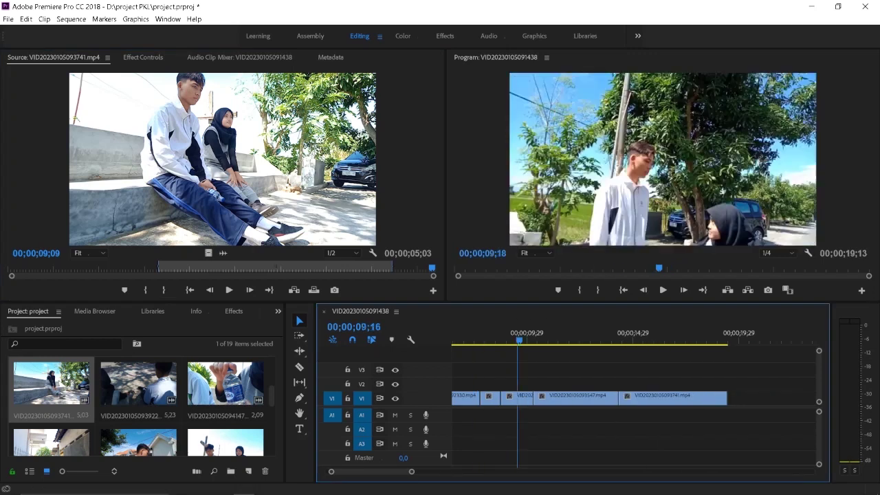
left_click_drag(619, 337, 697, 337)
double_click(138, 382)
left_click(229, 290)
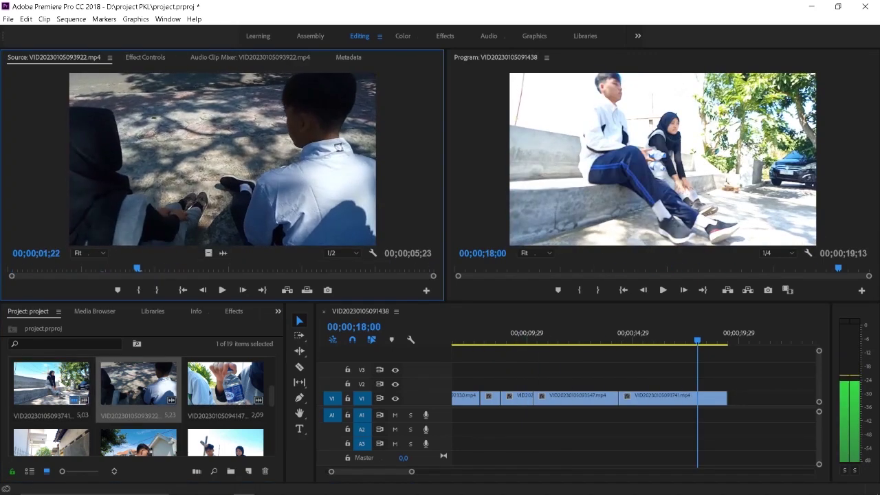
left_click(164, 290)
left_click_drag(222, 158, 755, 398)
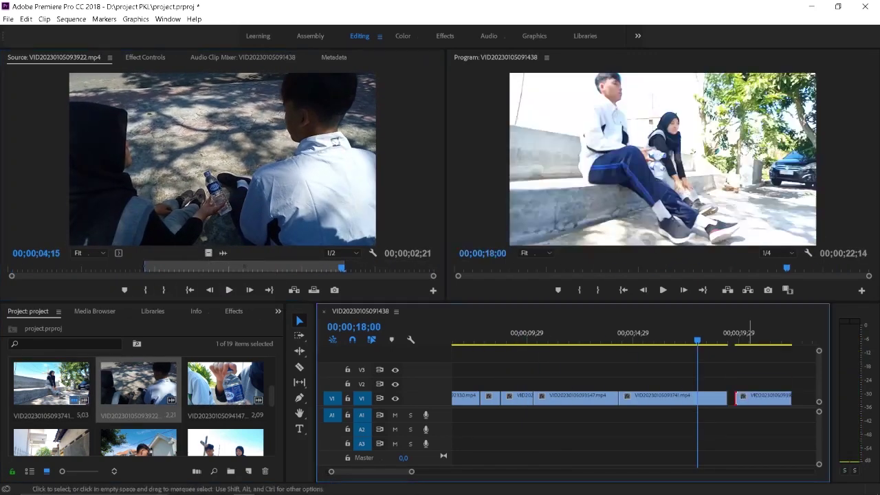
left_click(762, 337)
double_click(225, 383)
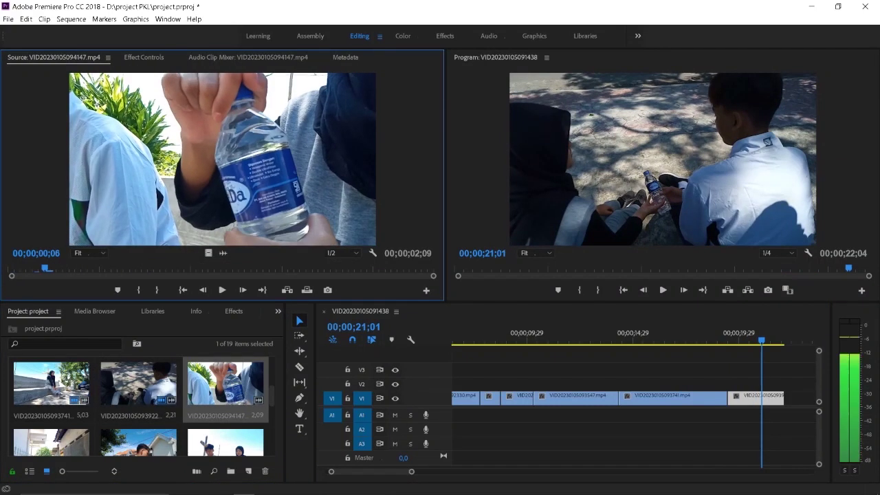
left_click_drag(222, 158, 791, 398)
scroll(138, 399, "down", 1)
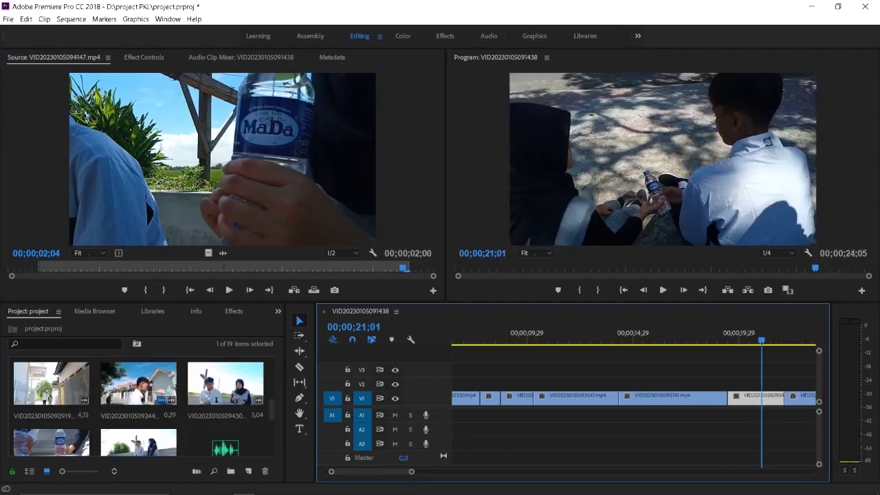
double_click(225, 383)
key("space")
key("i")
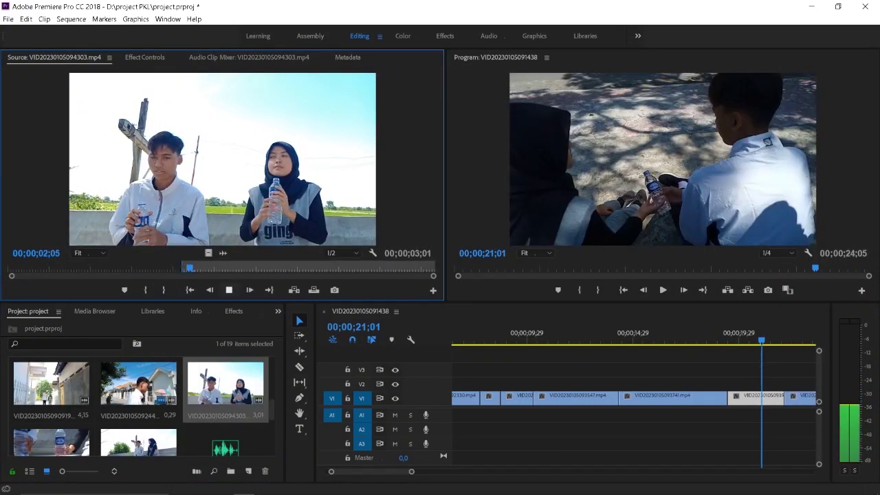
left_click(163, 290)
left_click_drag(222, 158, 688, 398)
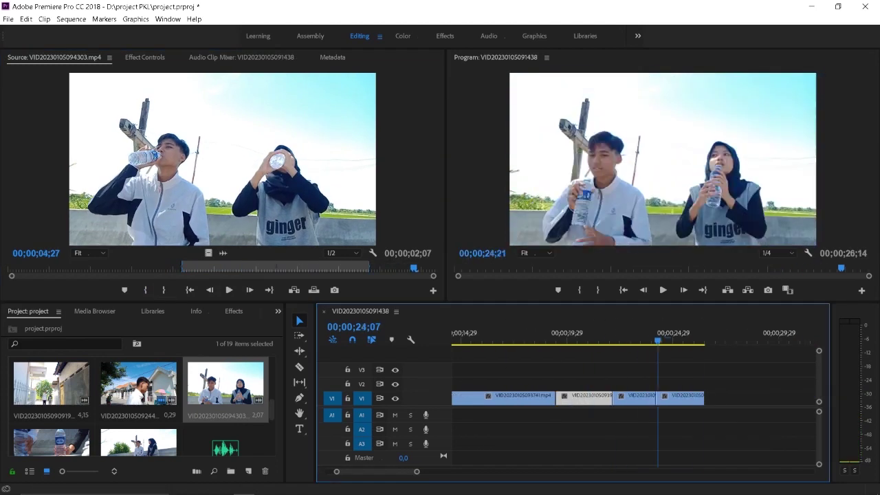
scroll(138, 399, "down", 1)
double_click(138, 382)
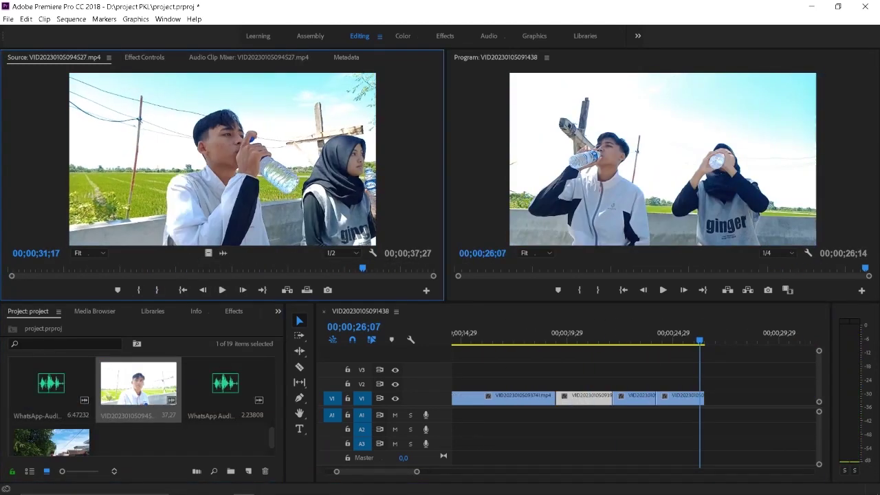
left_click(229, 290)
left_click(163, 290)
left_click_drag(222, 158, 746, 398)
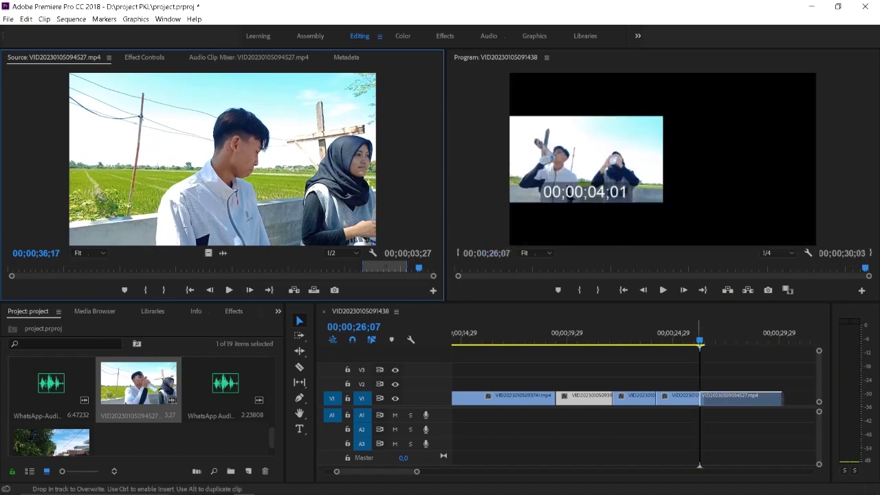
scroll(137, 398, "down", 1)
double_click(52, 415)
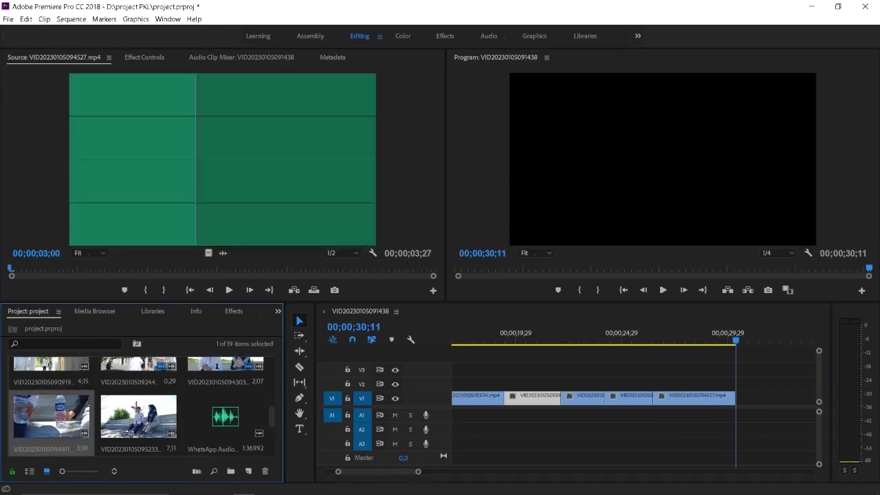
key("space")
key("i")
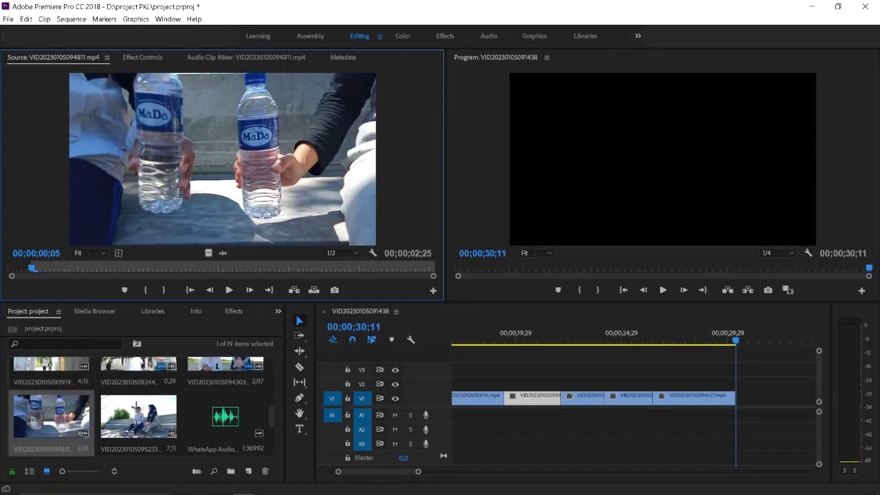
left_click(163, 289)
left_click_drag(222, 158, 756, 397)
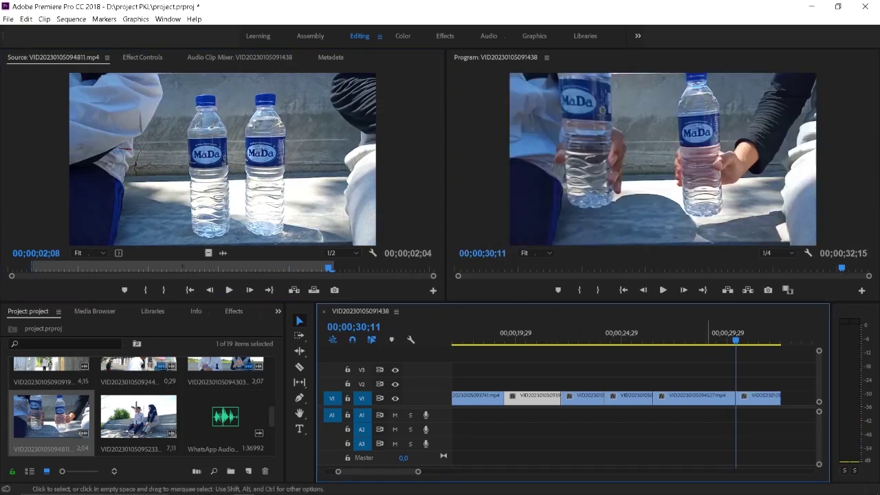
double_click(137, 416)
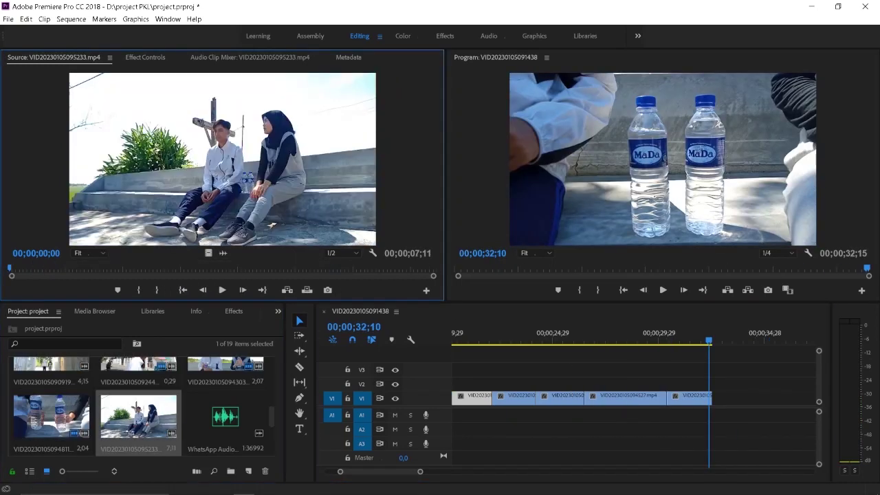
key("i")
key("l")
key("l")
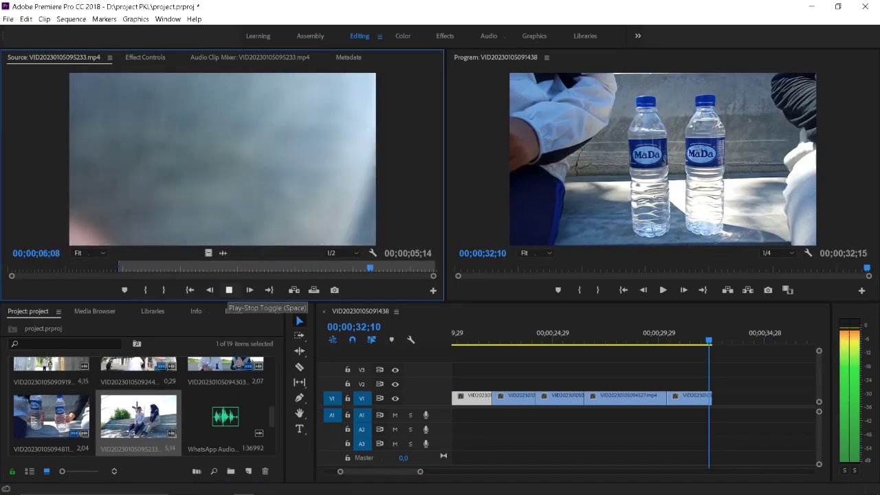
key("k")
key("Left")
key("Left")
key("Left")
key("o")
left_click_drag(222, 159, 757, 398)
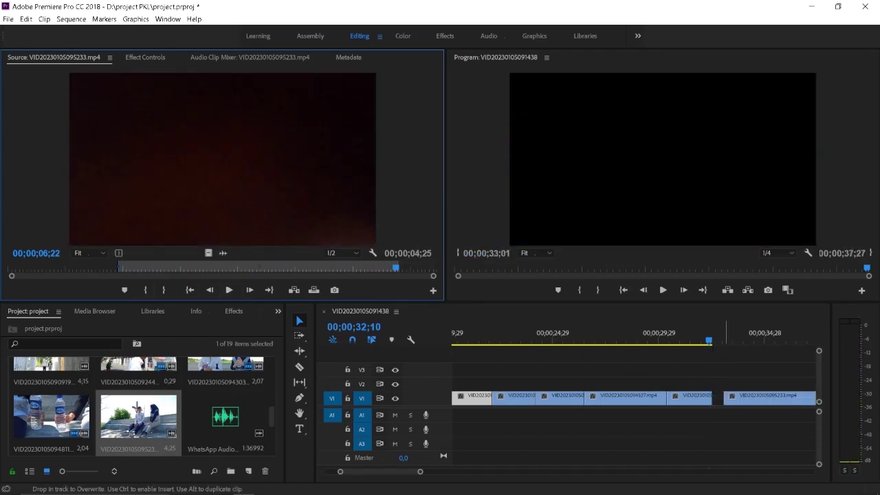
Fit the whole sequence in the timeline and play it from the beginning
key("backslash")
key("Home")
key("space")
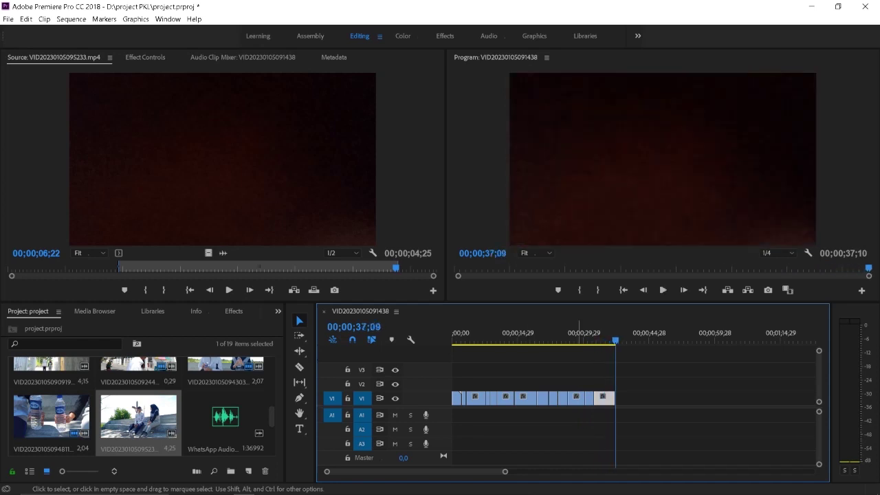
Trim the WhatsApp Audio 2023-01-06 at 09.22.41.aac clip from 00;18 to 01;09 and drop it on A1
double_click(225, 417)
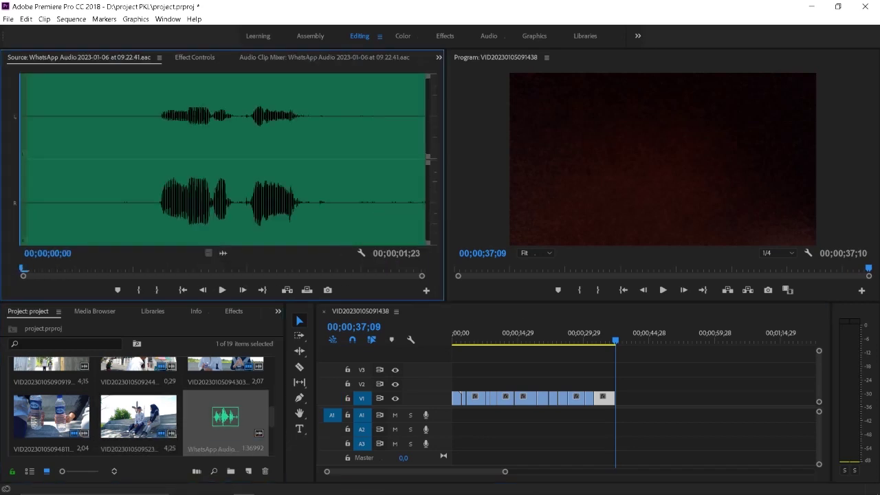
scroll(141, 406, "down", 2)
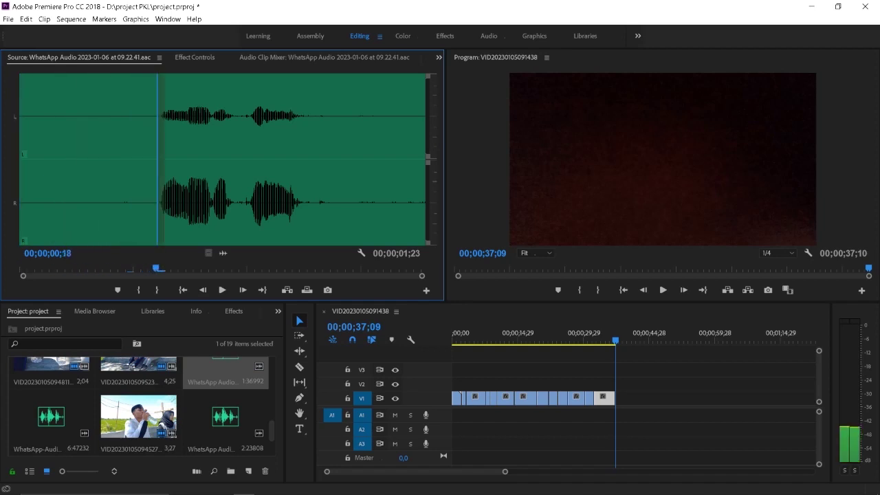
left_click(138, 290)
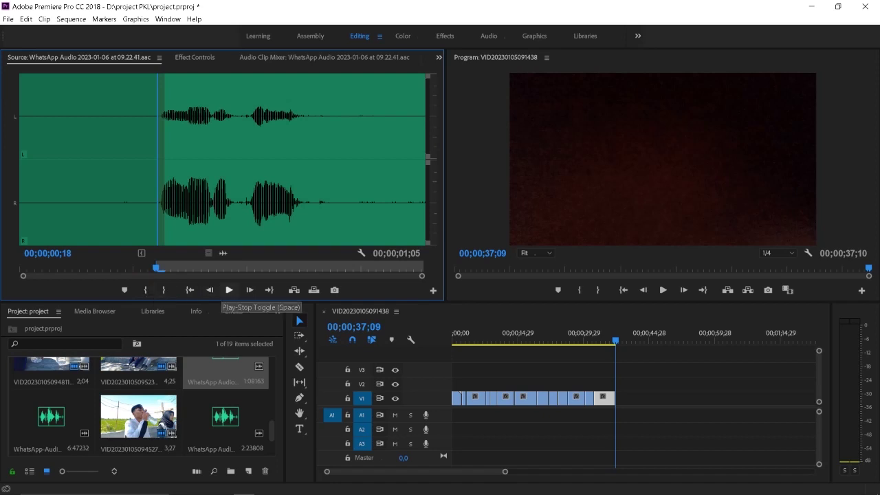
key("space")
key("o")
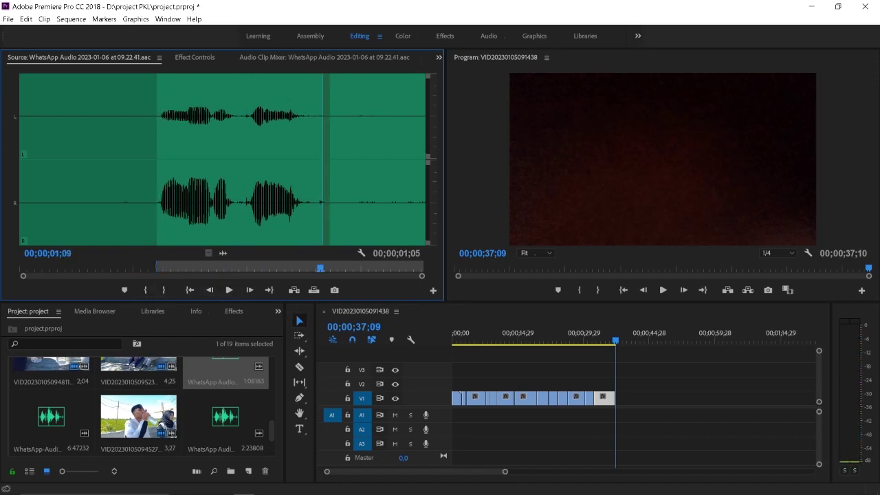
left_click(164, 290)
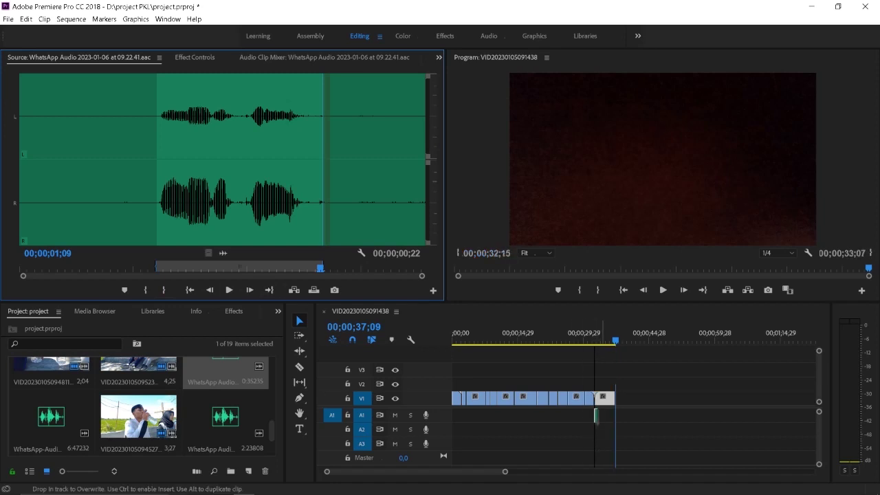
left_click_drag(602, 414, 602, 415)
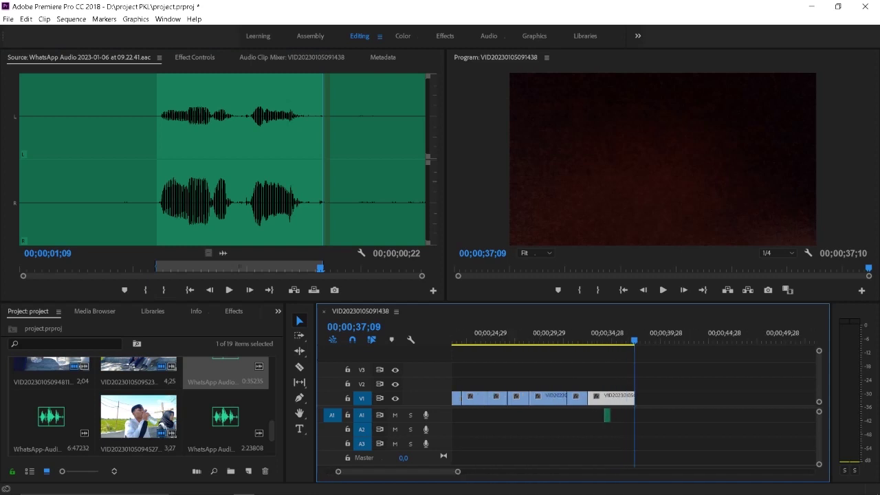
Zoom into the end of the sequence and play from 33;00 to check the voice clip
key("equal")
key("equal")
left_click(465, 337)
key("space")
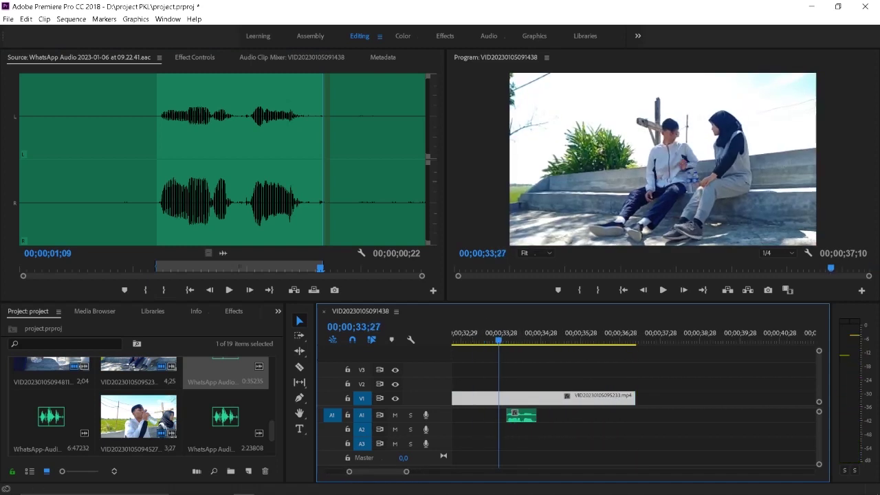
key("space")
scroll(619, 412, "up", 3)
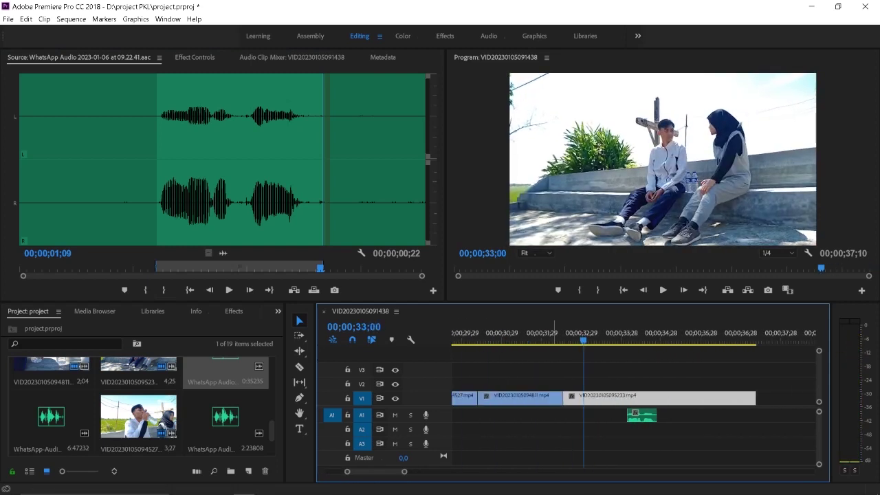
key("space")
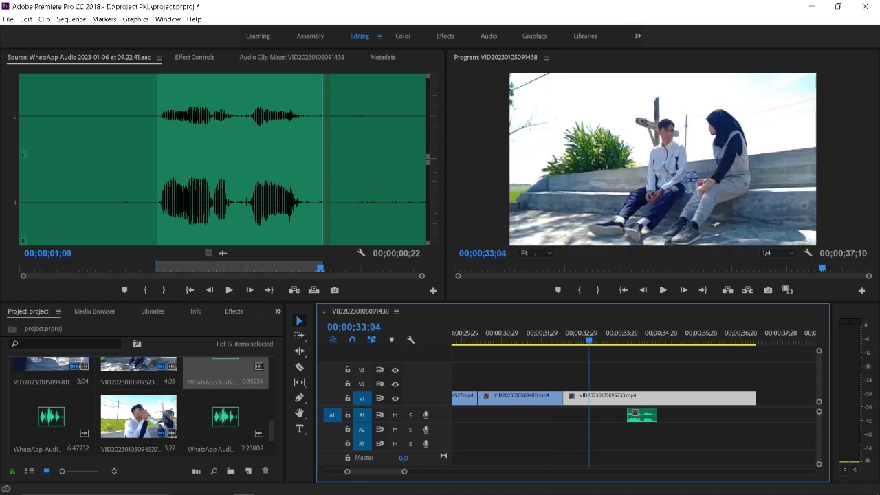
left_click(589, 336)
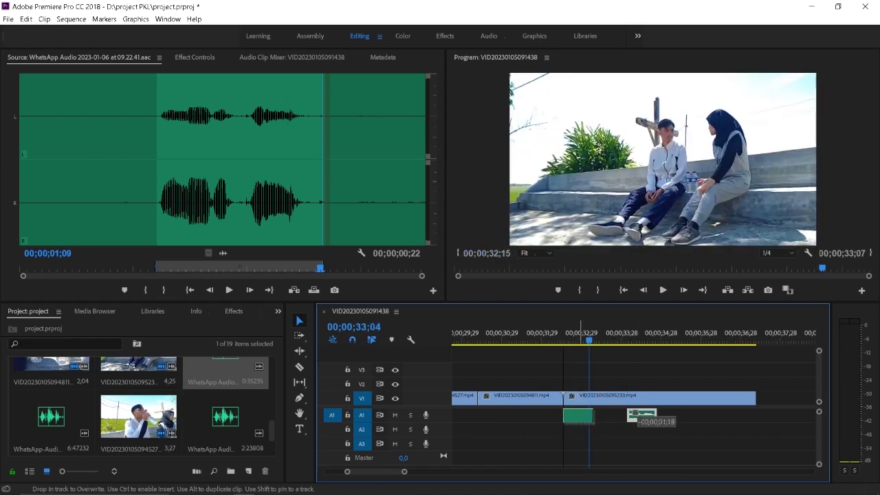
Replay from 33;04 to confirm the moved voice clip lines up with the final video clip
key("shift+k")
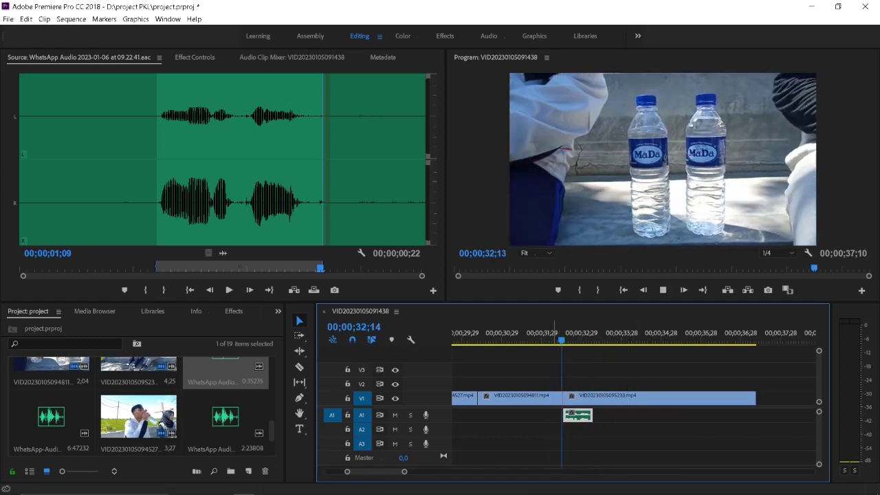
key("space")
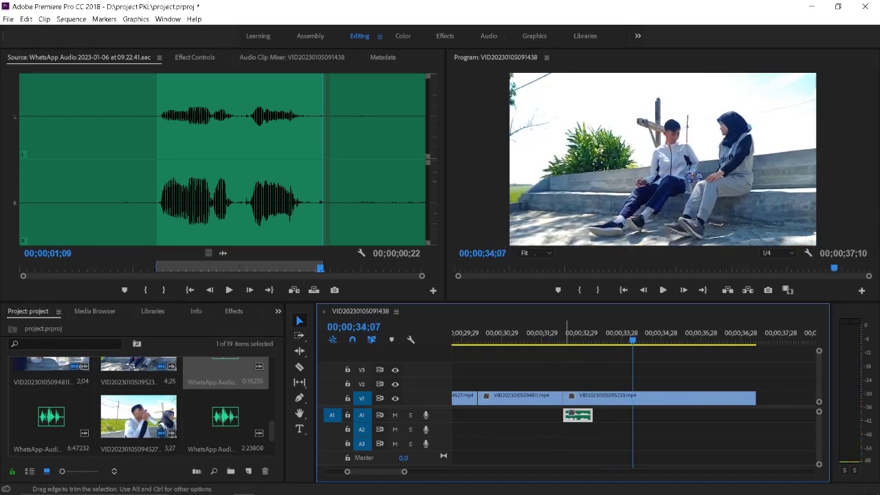
key("shift+k")
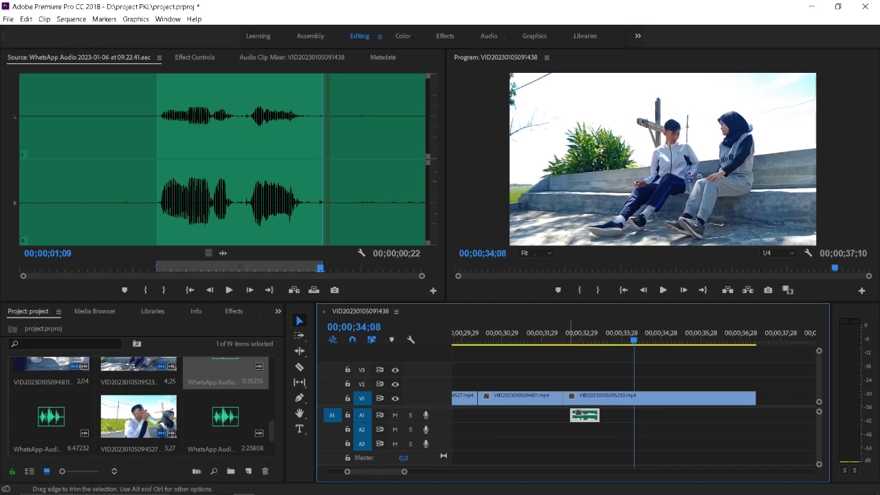
right_click(579, 414)
left_click(568, 415)
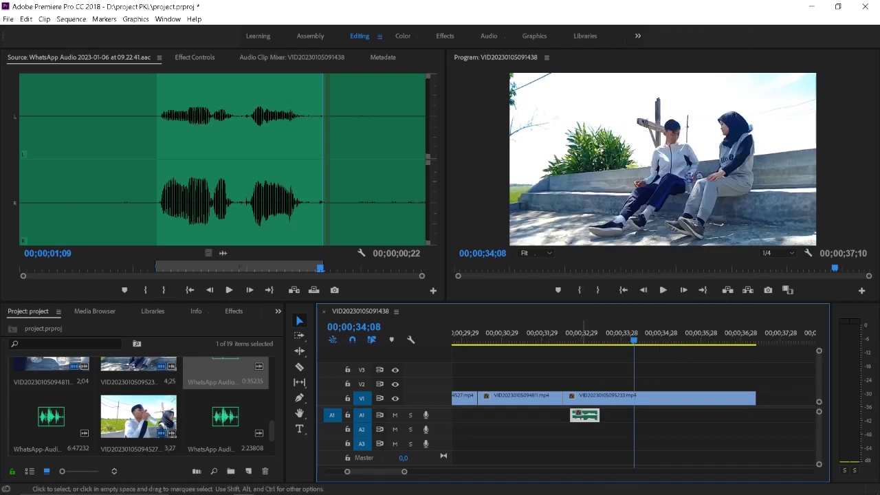
Set the WhatsApp voice clip's volume level to -20 dB in Effect Controls
key("shift+5")
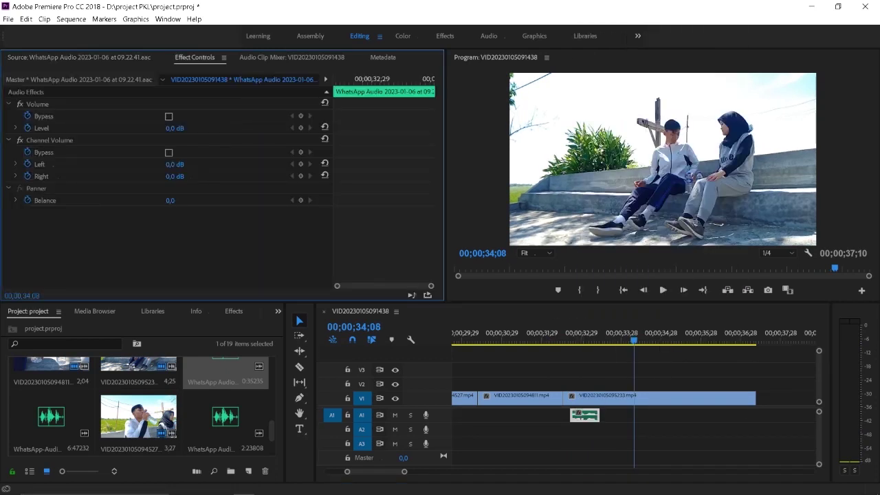
key("shift+3")
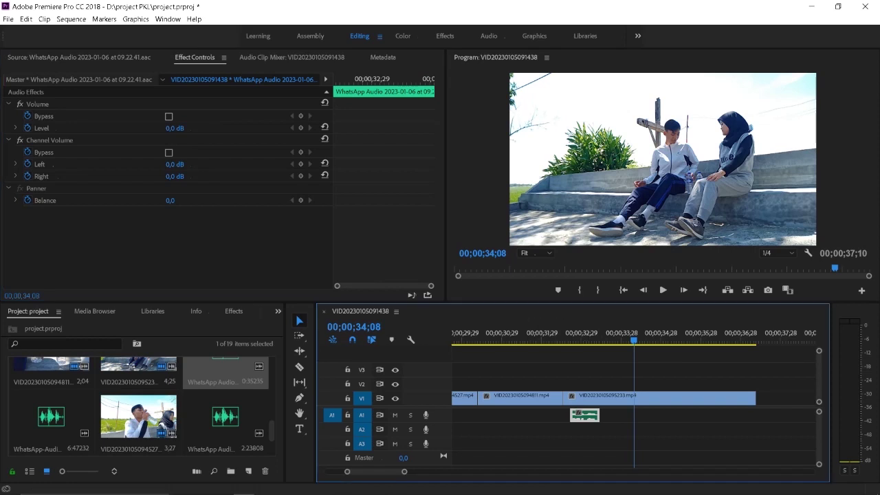
left_click(41, 128)
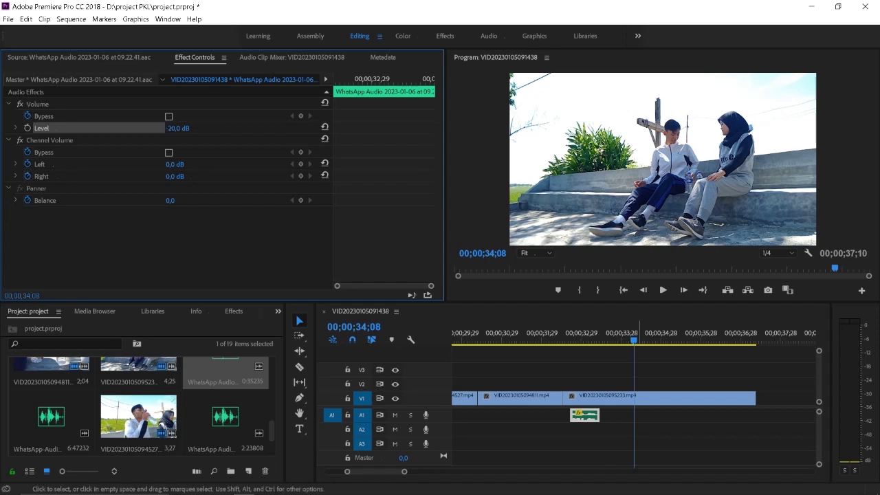
Play back from 32;02 to hear the quieter voice clip, then scroll to view the whole sequence
key("Up")
left_click(545, 333)
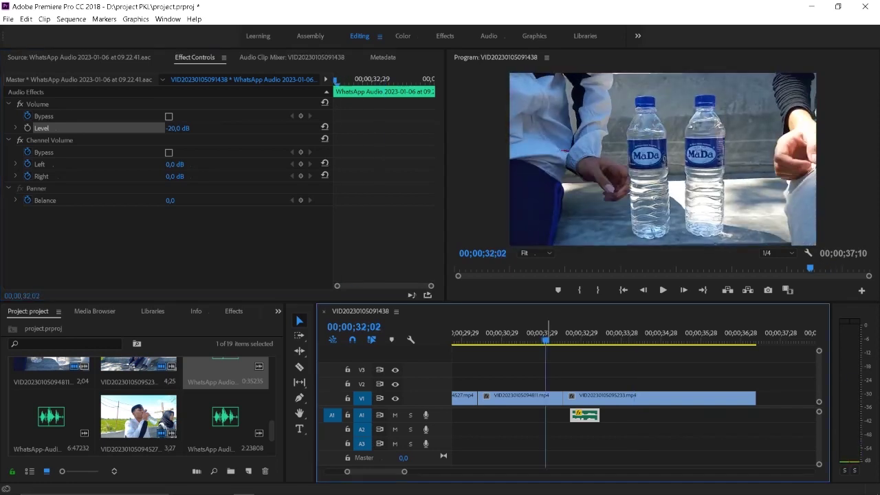
key("space")
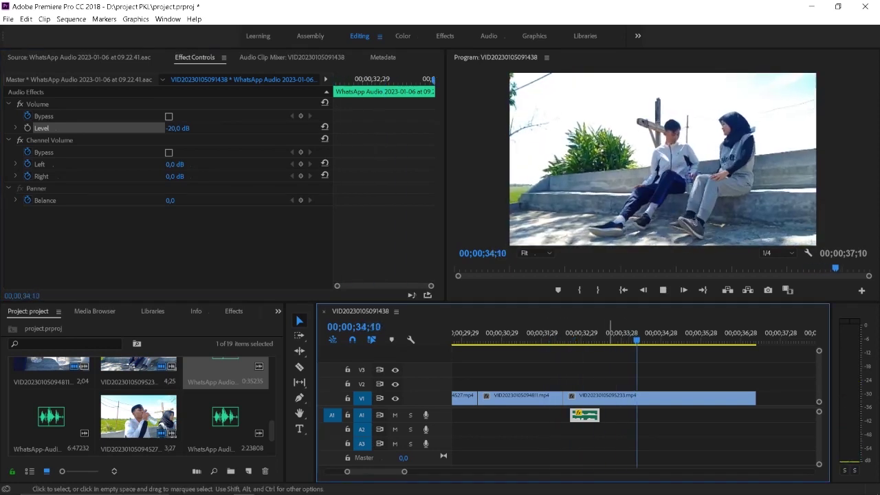
key("space")
scroll(633, 413, "up", 2)
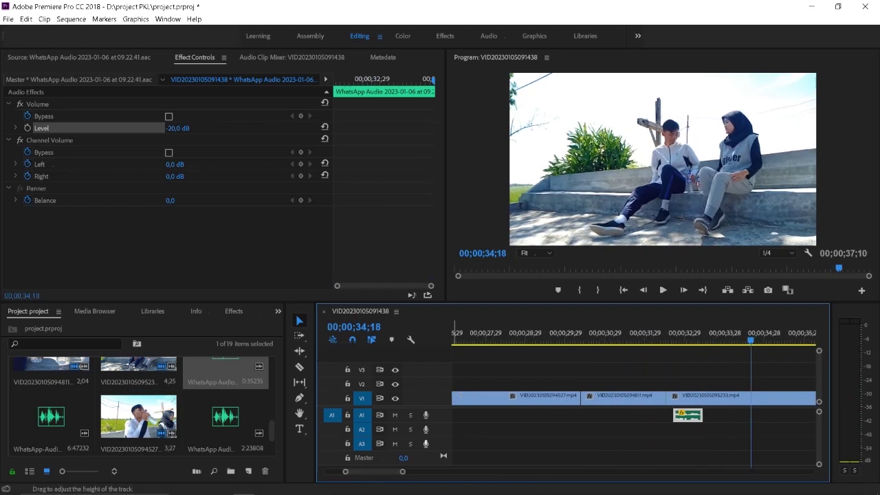
scroll(633, 413, "up", 5)
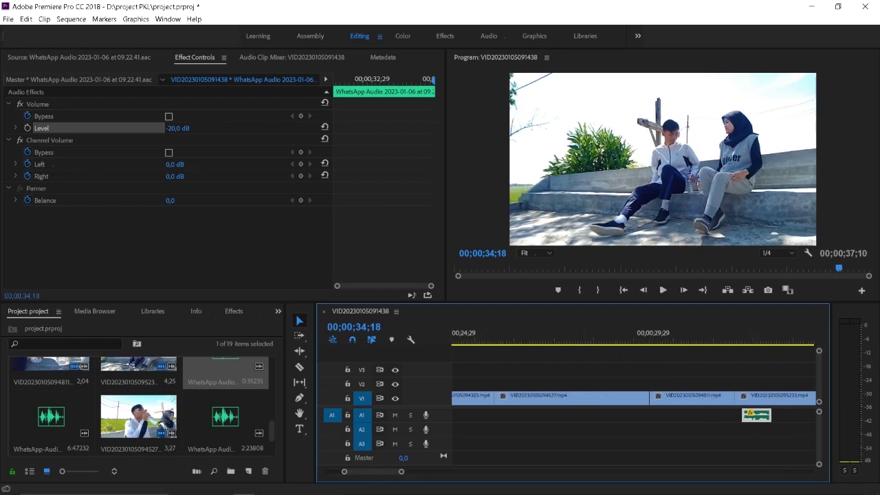
scroll(633, 413, "up", 5)
scroll(633, 414, "down", 5)
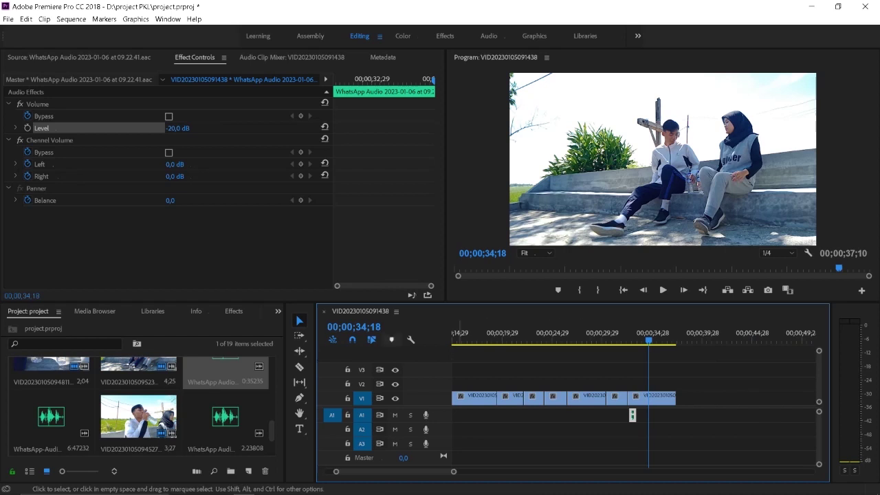
Mark In and Out points on the WhatsApp 13.03.16 voice recording in the Source Monitor
double_click(51, 416)
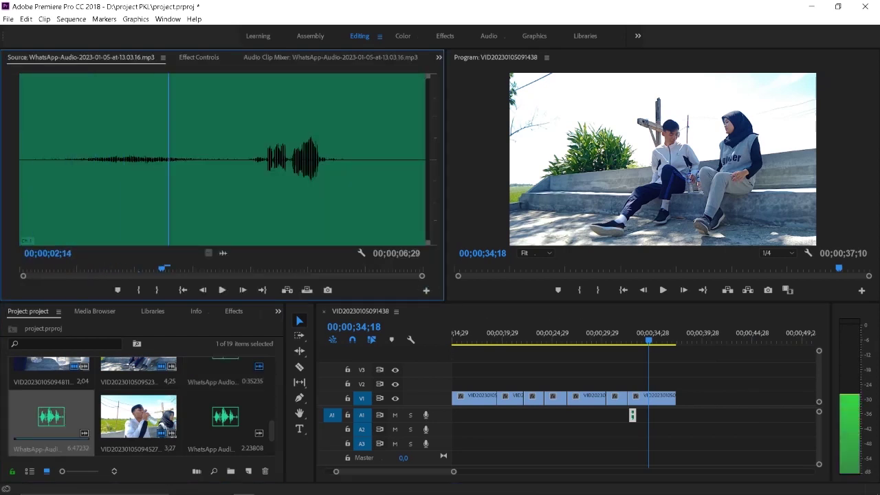
key("Left")
key("Left")
key("Left")
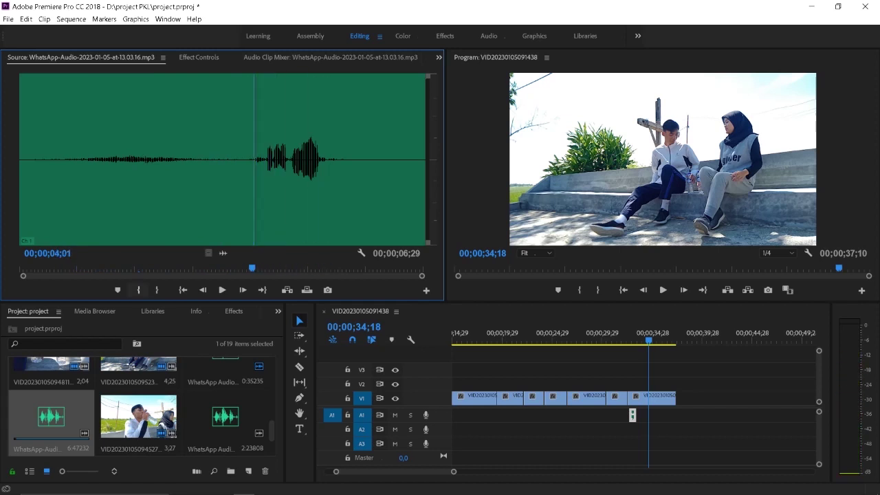
key("i")
key("o")
Place the marked voice part onto A1 at the cut near 09;06
key("shift+3")
key("Up")
key("Up")
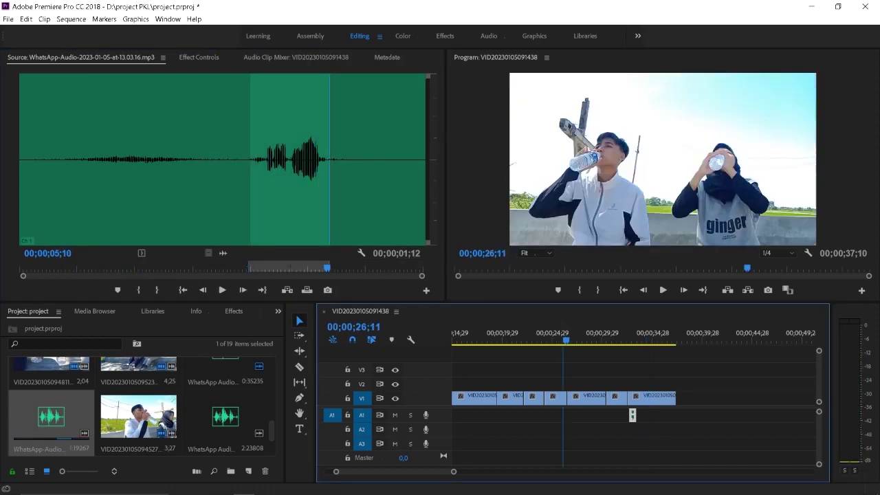
key("Up")
key("Up")
key("Up")
key("Up")
key("equal")
key("Up")
key("Up")
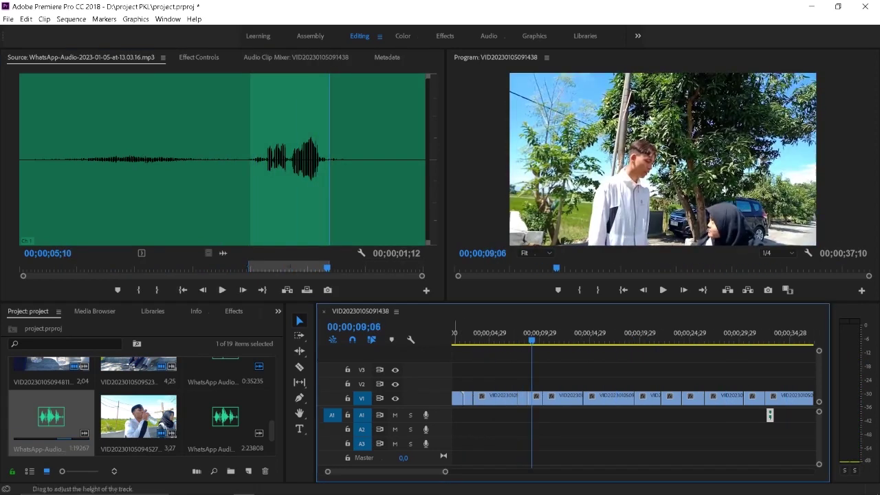
key("equal")
key("period")
Set the newly added voice clip's volume level to -15 dB
key("space")
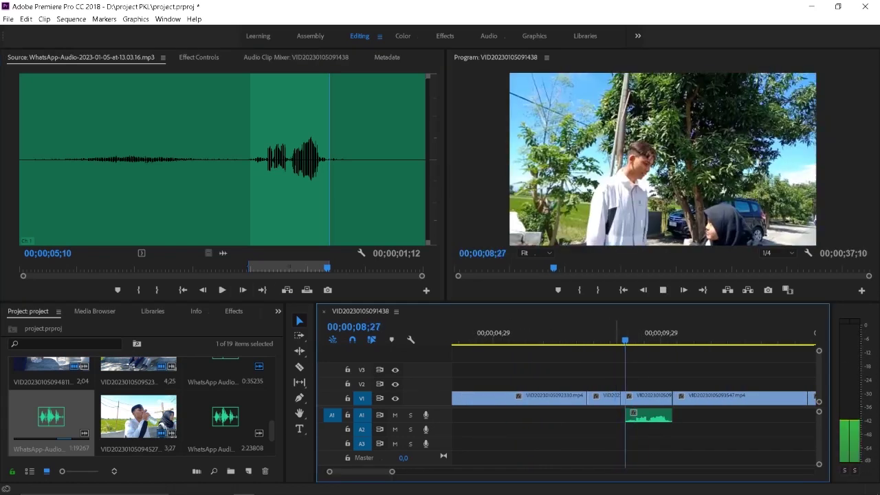
left_click(648, 415)
key("shift+5")
left_click(181, 128)
type("-15")
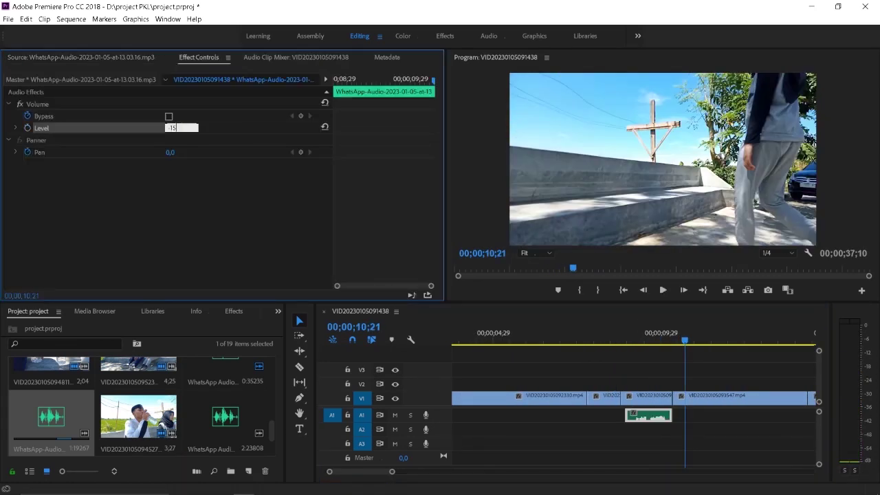
key("Return")
Mark a part of the 13.03.15 WhatsApp recording and overwrite it onto A1 near 06;09
double_click(226, 416)
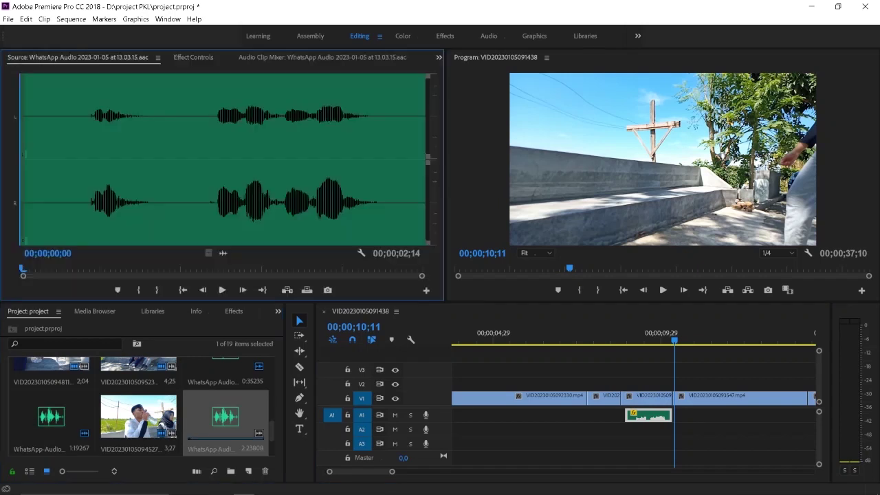
key("space")
key("i")
key("o")
left_click(664, 337)
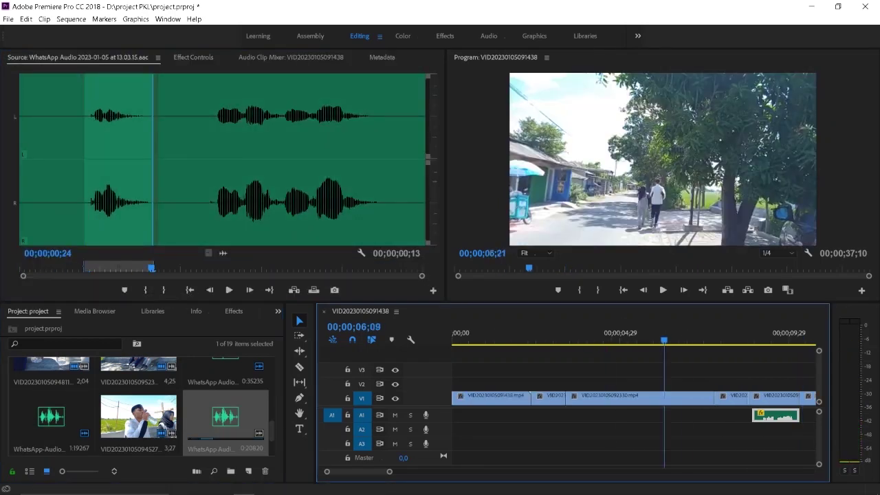
key("shift+2")
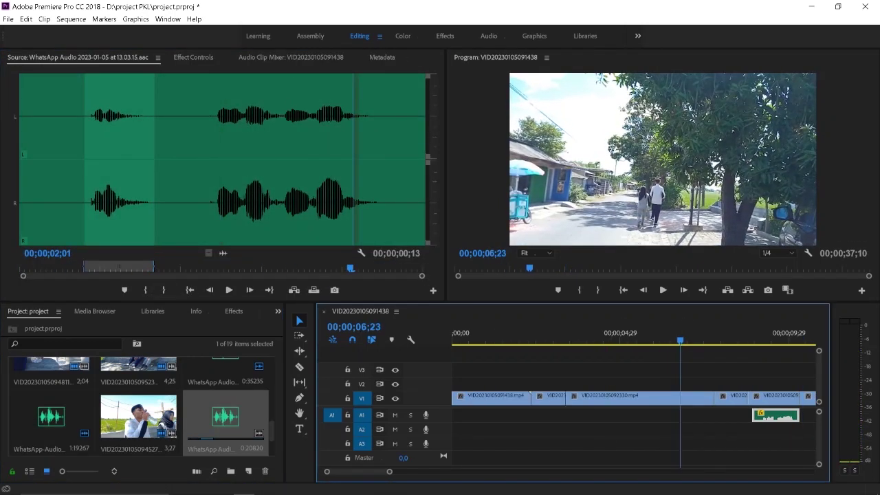
key(".")
Re-mark a longer part of the recording, overwrite it onto A1, and play it back
key("i")
key("space")
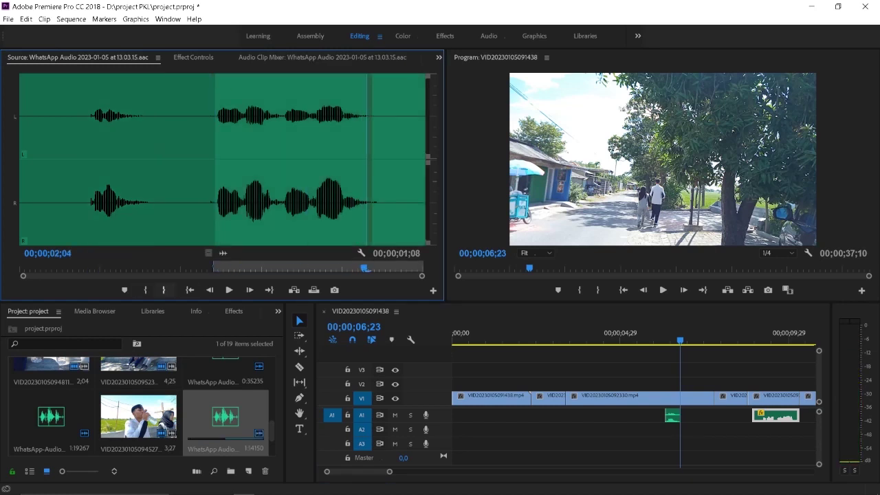
key("o")
key("period")
key("space")
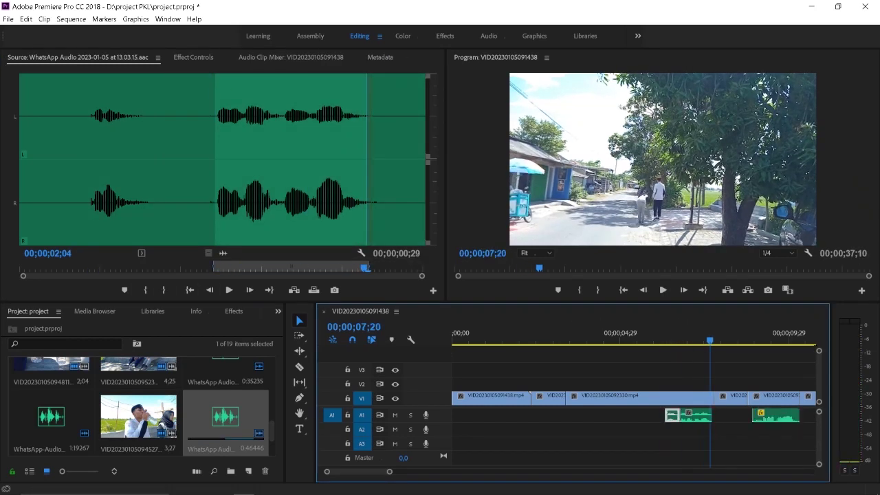
Set the new voice clip's volume level to -15 dB, then zoom out and return to the sequence start
key("shift+5")
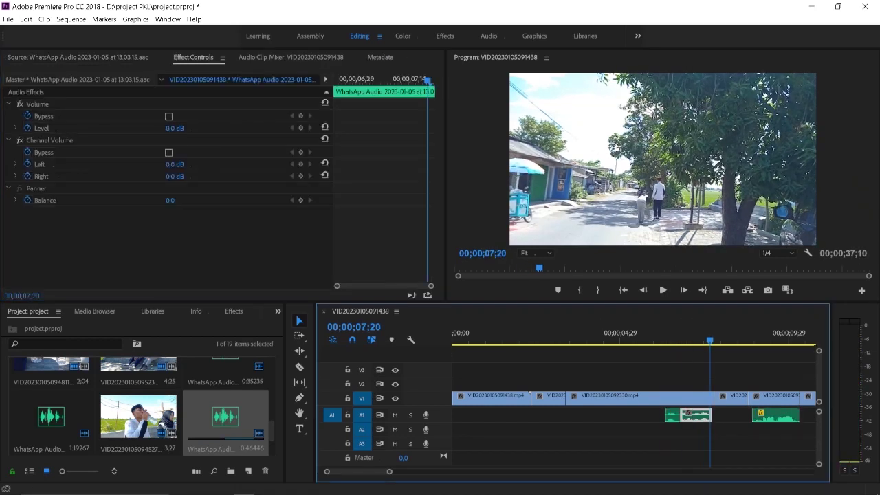
type("0")
key("Return")
key("shift+3")
key("space")
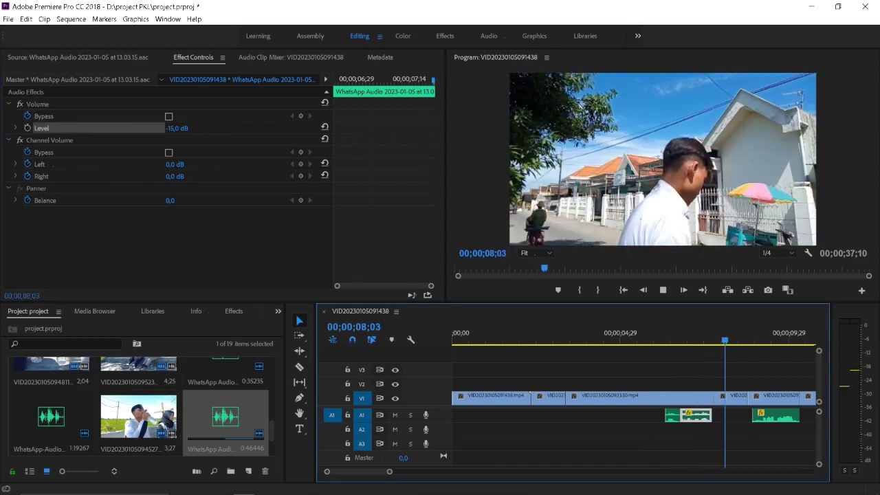
key("space")
key("minus")
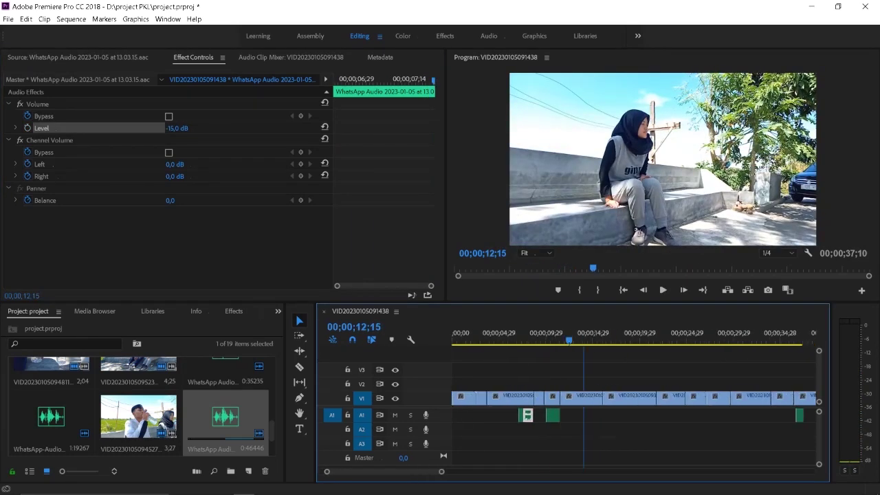
key("minus")
key("Home")
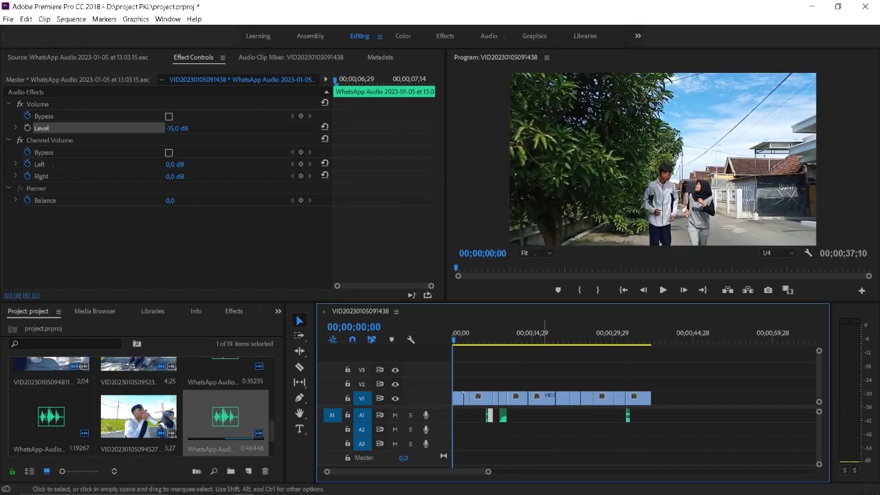
Import the Inspiring and Uplifting music video into the Project bin
left_click_drag(705, 366, 451, 419)
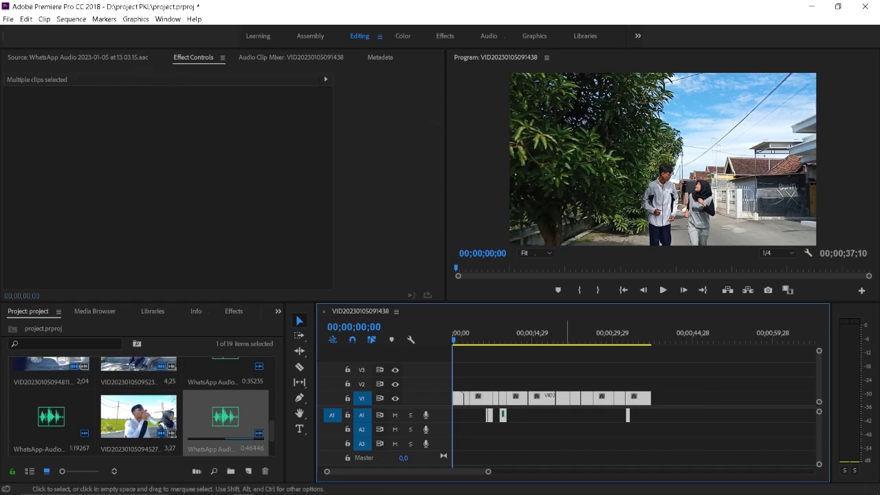
key("ctrl+shift+a")
key("ctrl+shift+a")
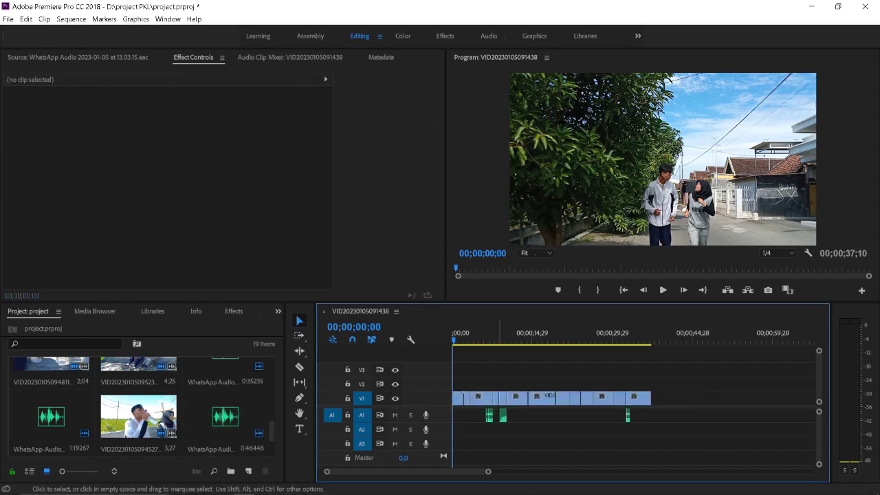
scroll(138, 406, "down", 2)
right_click(125, 321)
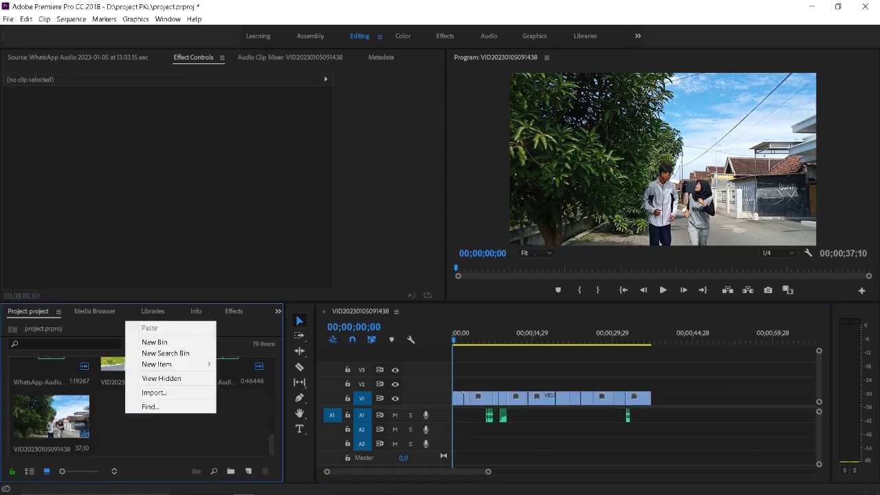
left_click(154, 392)
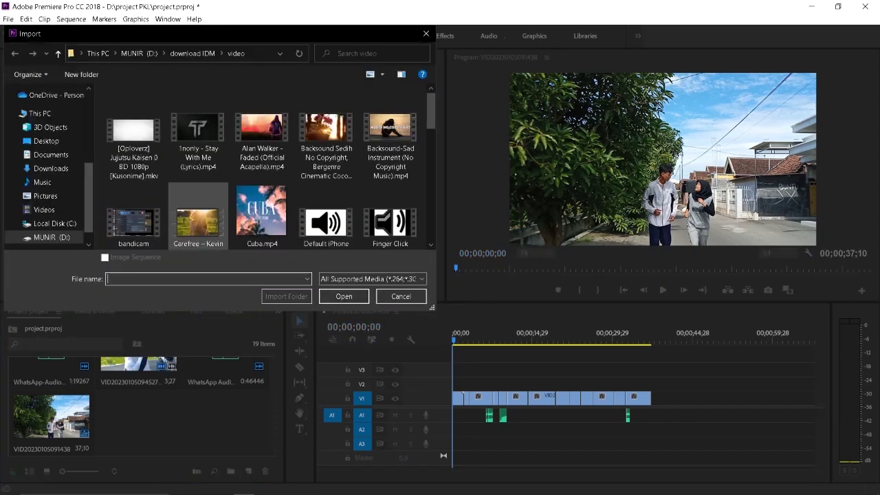
scroll(262, 185, "down", 2)
scroll(262, 185, "down", 2)
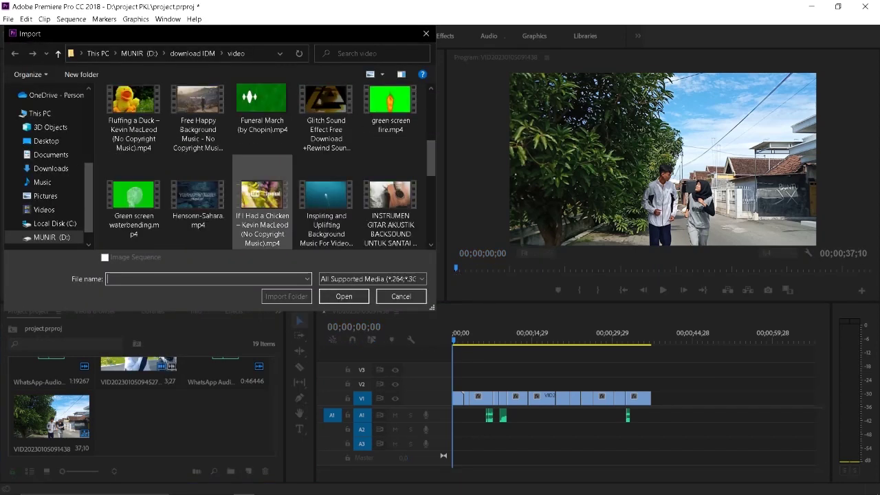
scroll(262, 185, "down", 2)
left_click(327, 113)
left_click(343, 296)
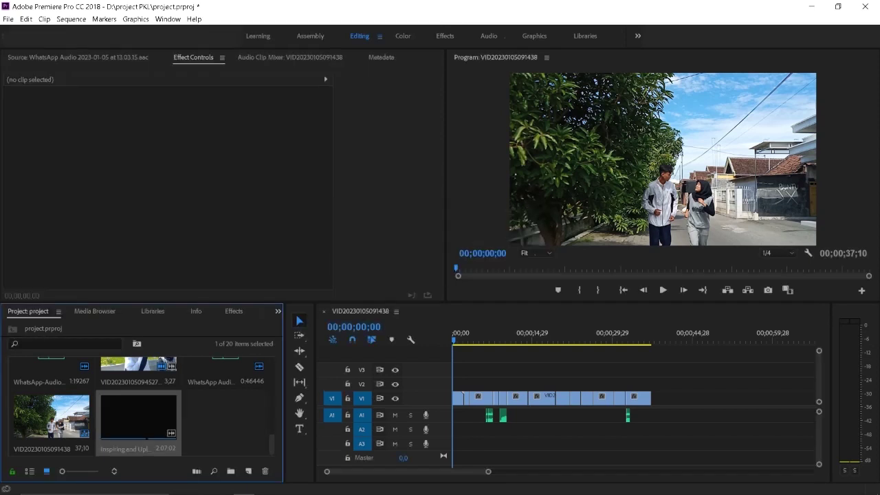
Preview the Inspiring and Uplifting music, marking an In point near 06:20 and a provisional Out point
double_click(138, 416)
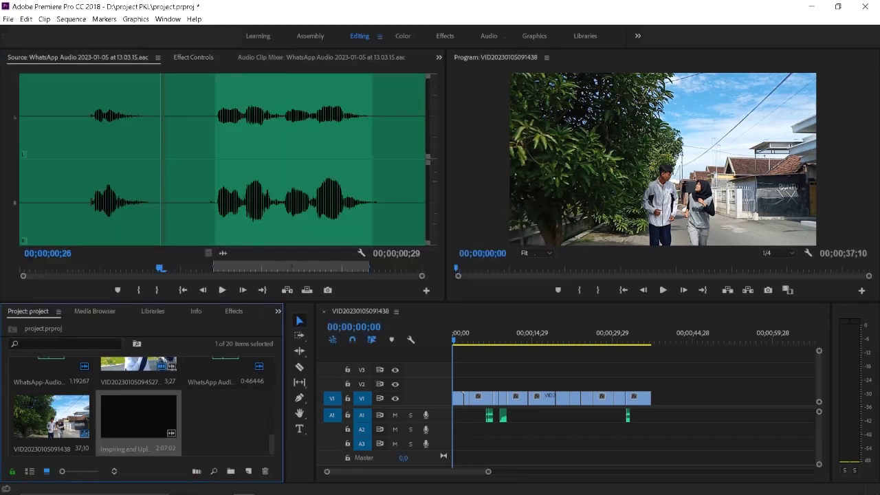
left_click_drag(9, 268, 29, 268)
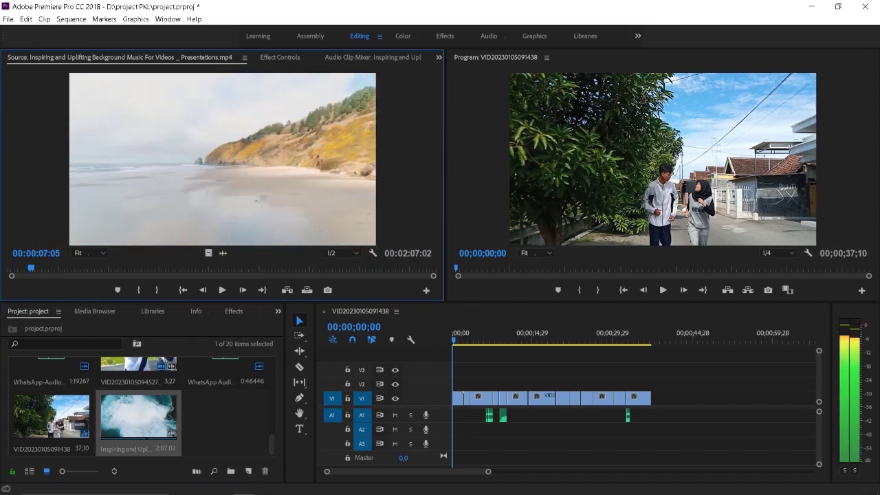
left_click(138, 289)
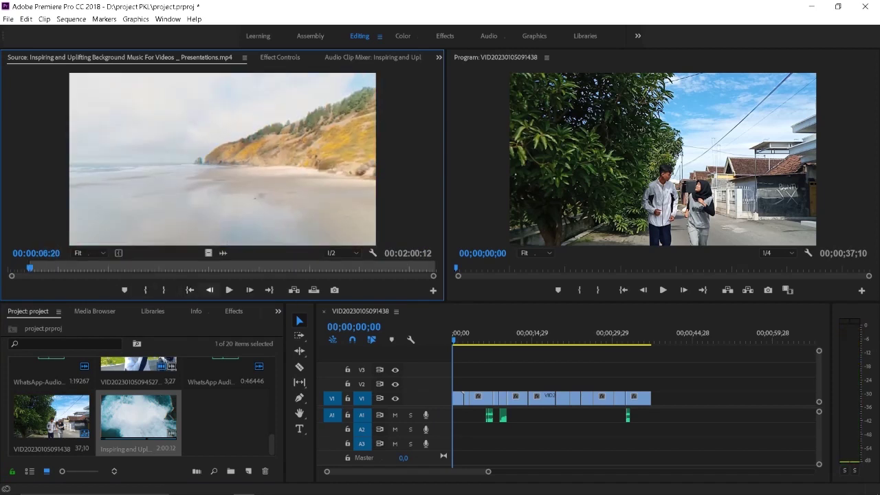
left_click(229, 290)
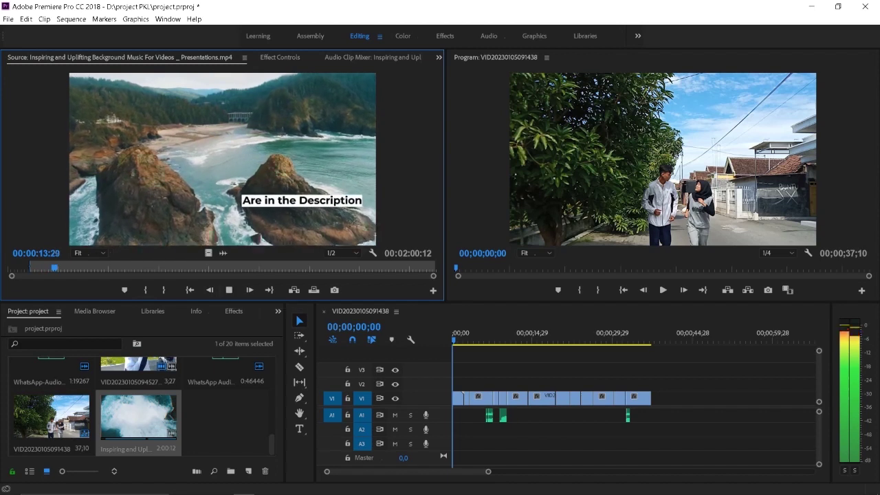
key("l")
key("l")
key("k")
key("l")
key("l")
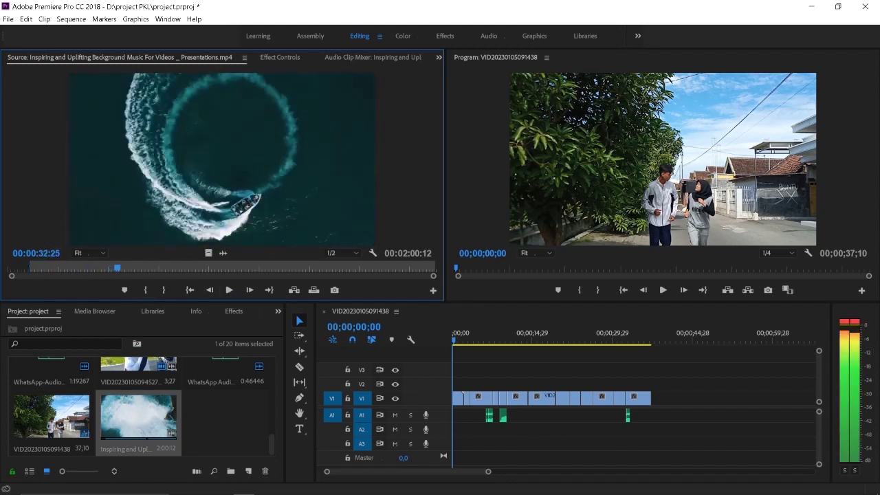
key("k")
key("o")
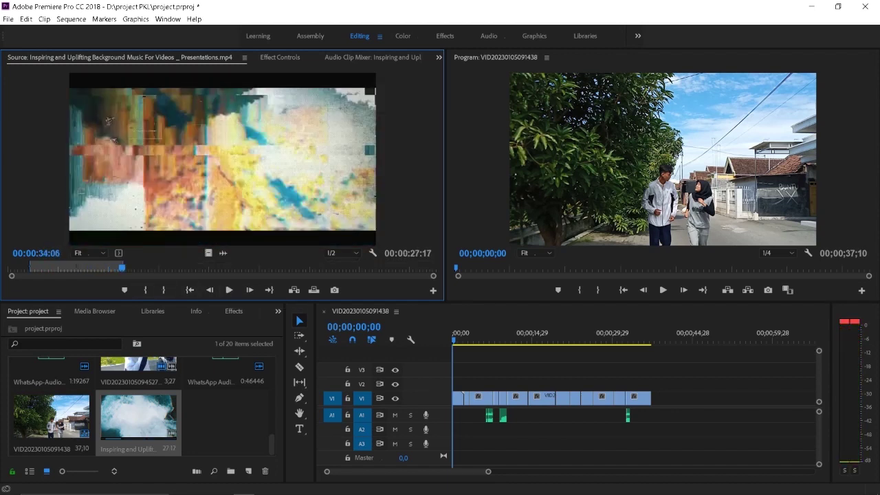
Move the Out point to 00:01:00:16 and drag the music audio to the start of A2
mouse_move(223, 252)
left_mouse_down()
mouse_move(523, 430)
mouse_move(660, 158)
left_mouse_up()
left_click_drag(121, 268, 211, 268)
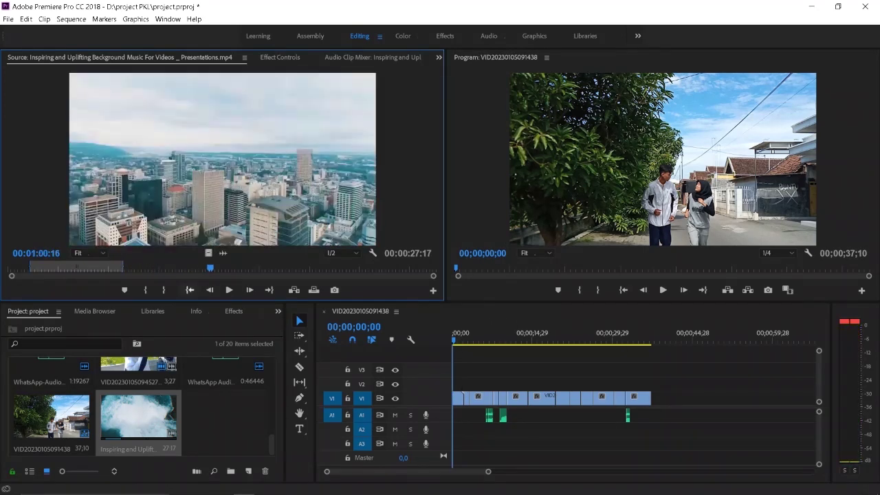
left_click(163, 289)
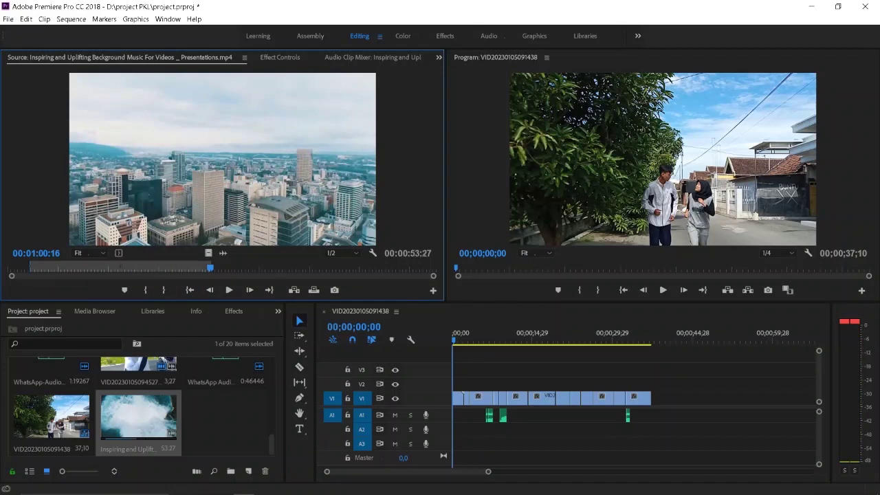
left_click_drag(314, 290, 455, 430)
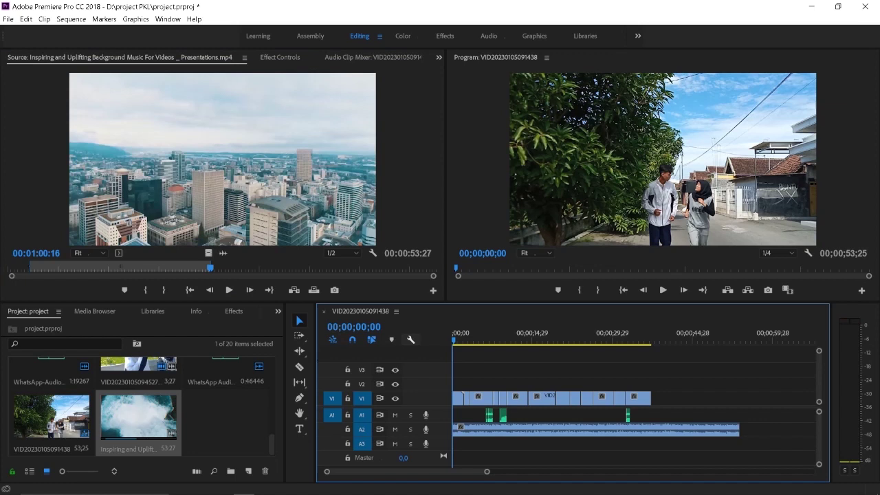
Turn off the A2 music clip's Level keyframing, set it to -20 dB, and replay from the start
key("space")
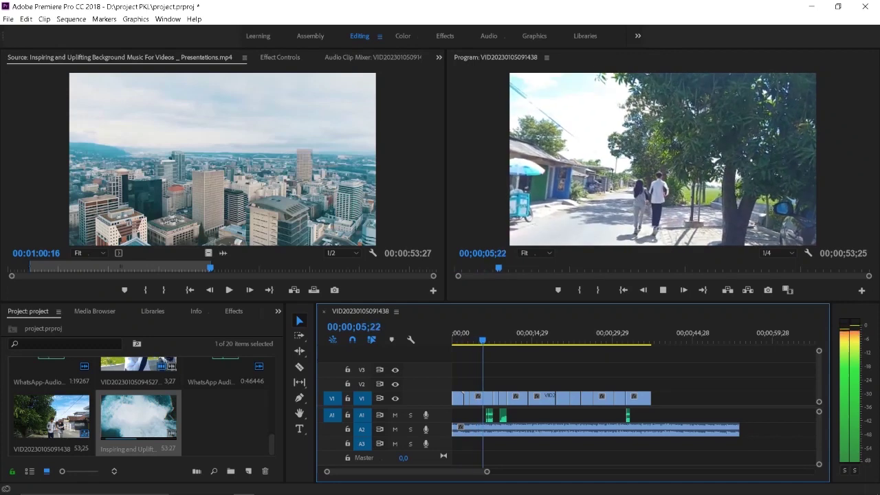
key("space")
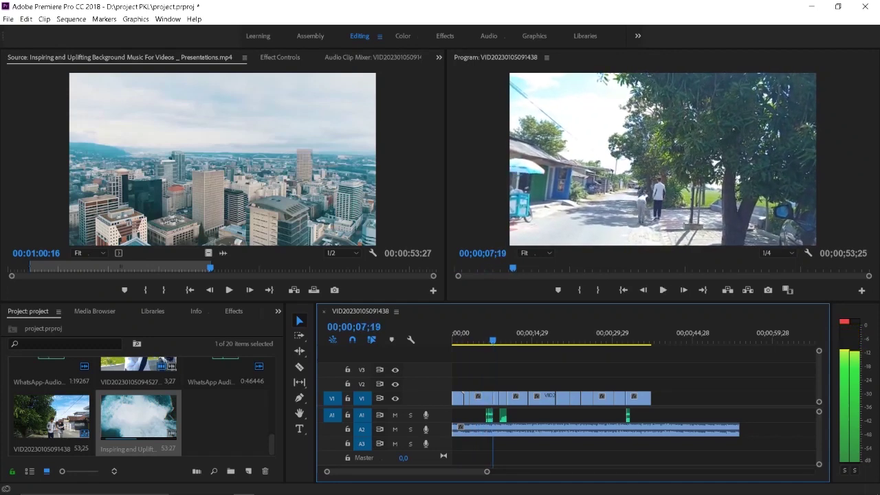
left_click(492, 430)
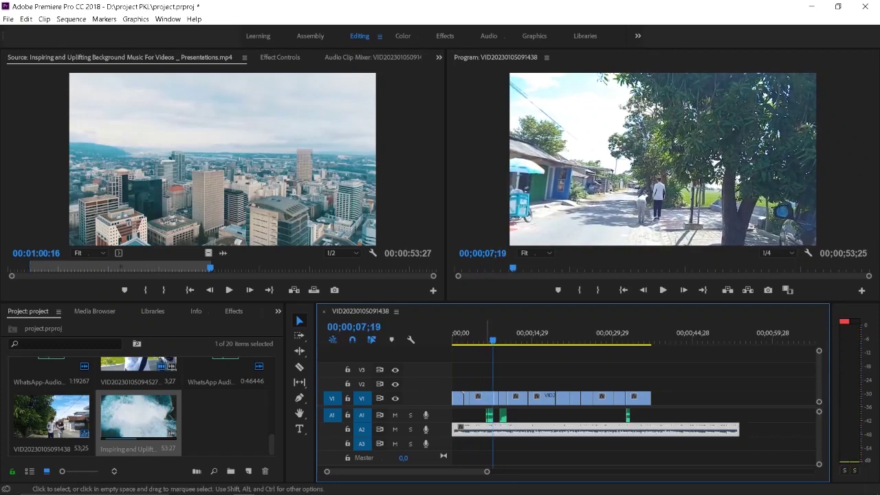
key("shift+5")
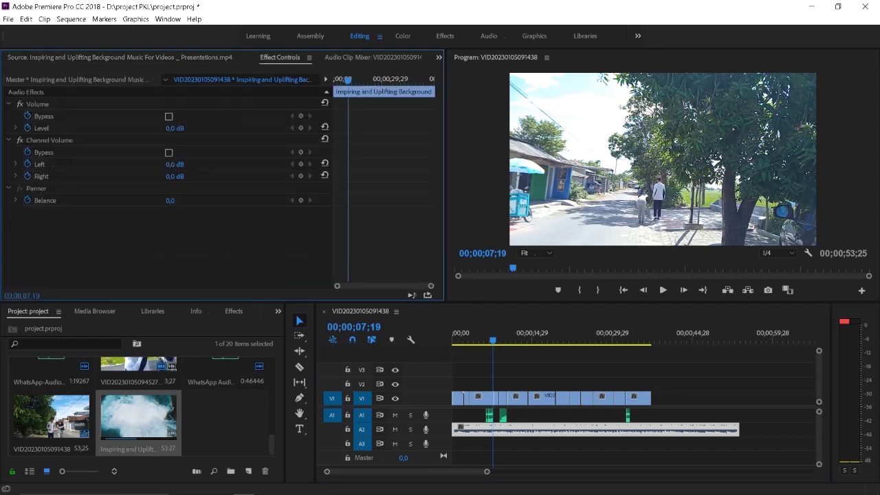
left_click(27, 128)
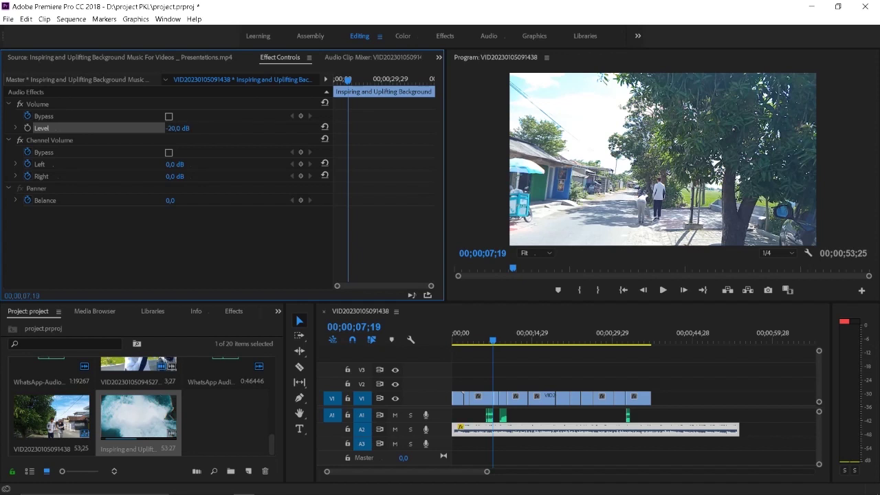
key("shift+3")
key("Home")
key("space")
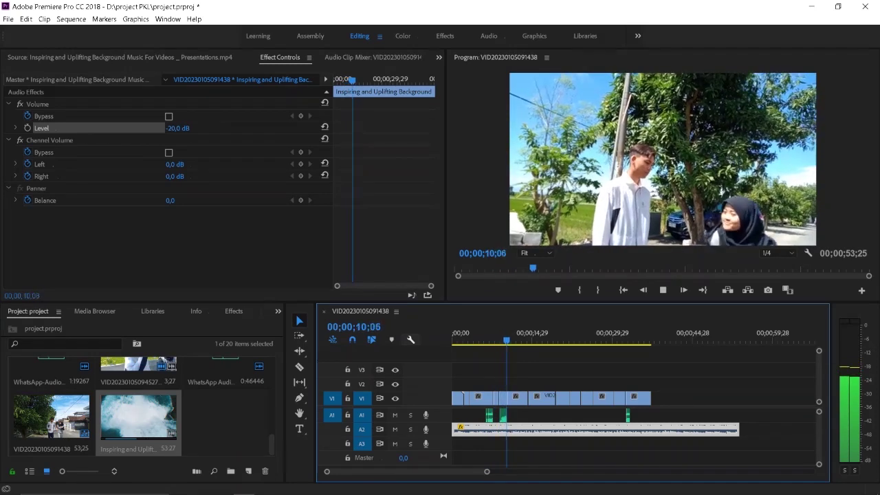
Set the 13.03.16 WhatsApp voice clip to -10 dB, play from about 5 seconds, then edit the music's Level
key("space")
left_click(503, 415)
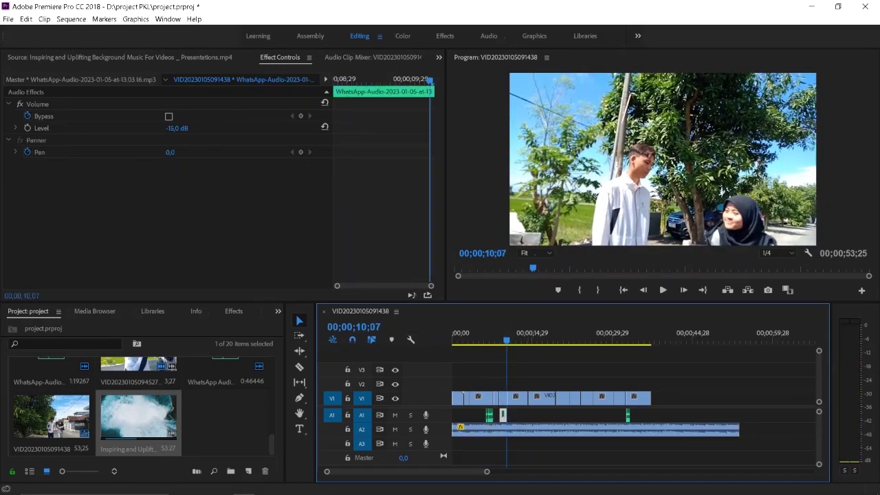
left_click(176, 128)
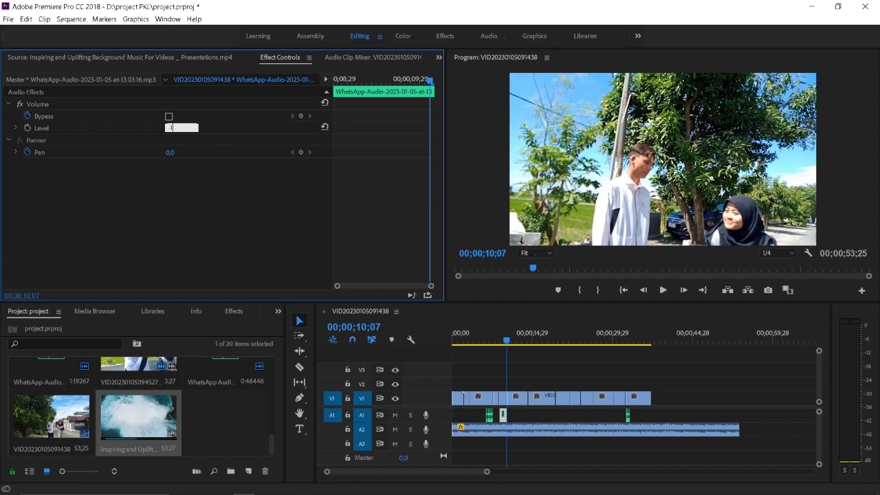
left_click(481, 336)
key("space")
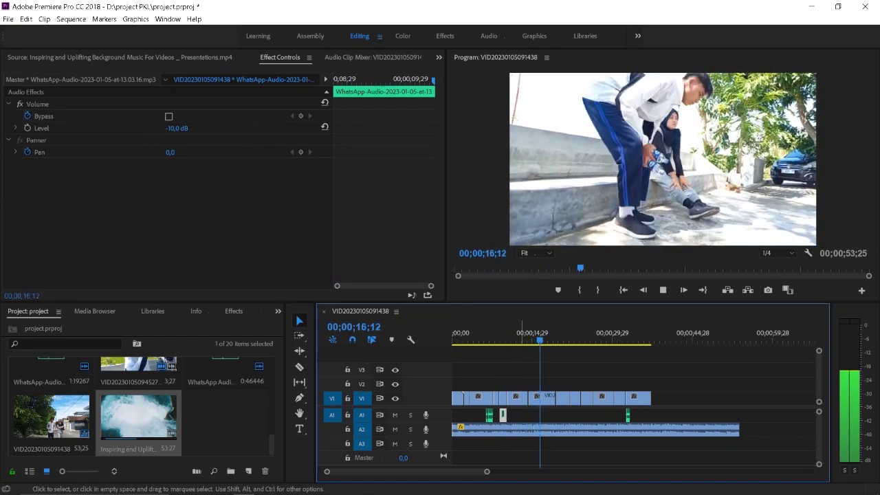
left_click(482, 430)
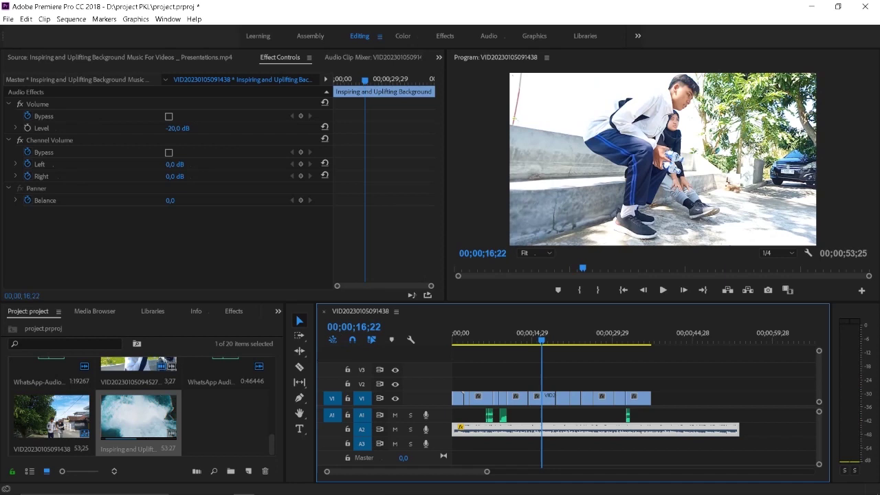
left_click(177, 128)
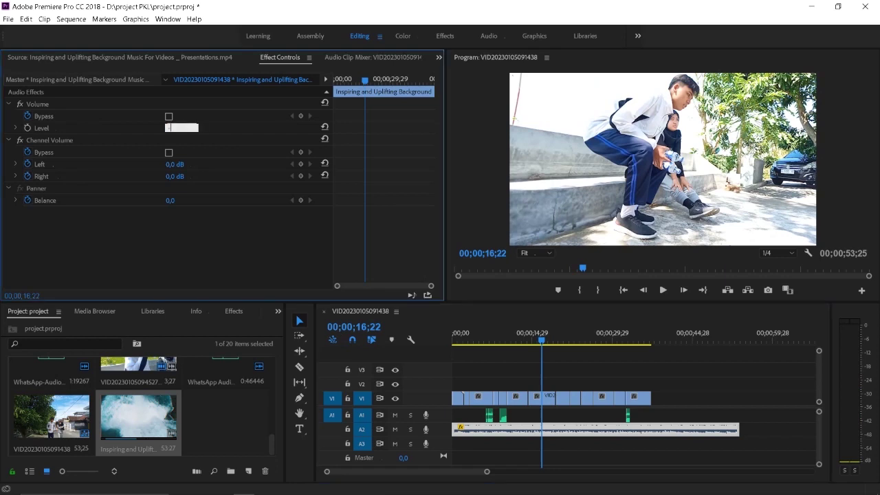
Set the music to -25 dB, play from about 4 seconds to check, and select all clips
left_click(476, 337)
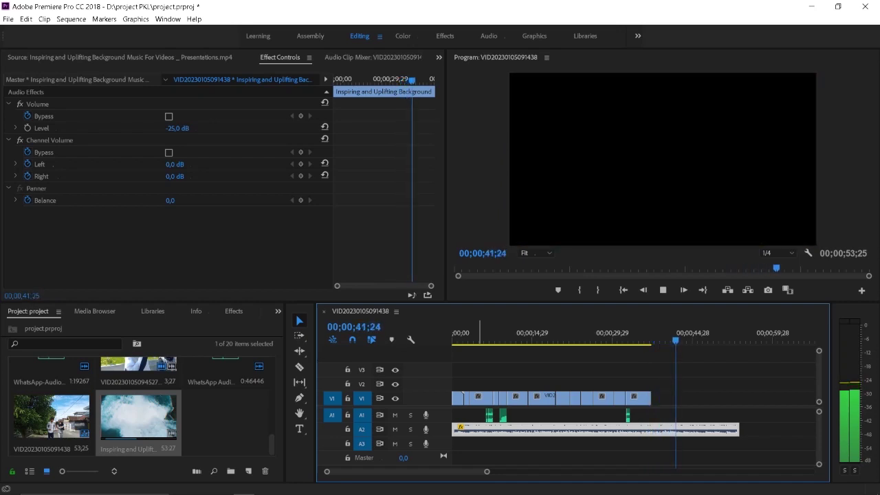
key("space")
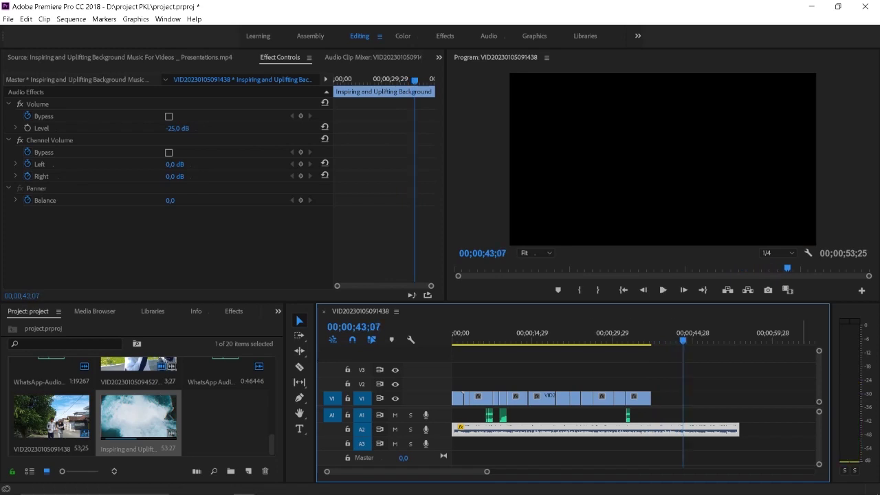
key("ctrl+a")
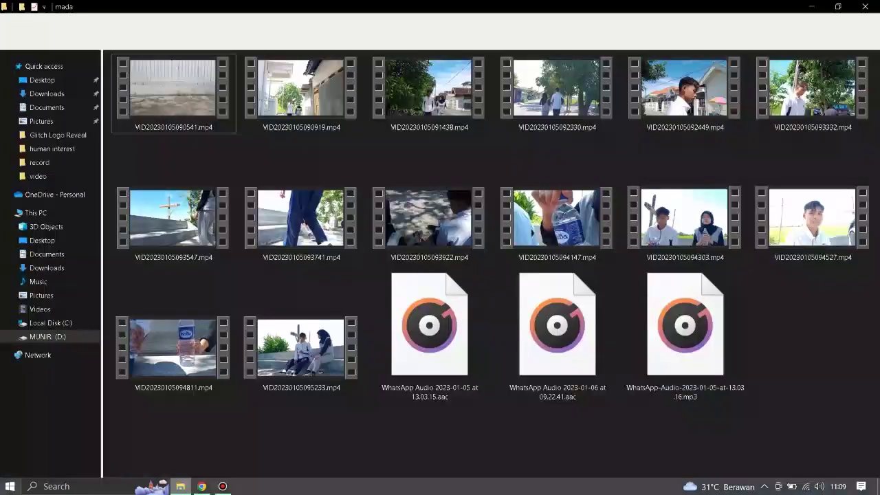
Go up to drive D, open the record folder, and return to the top of D:
key("alt+Up")
key("alt+Up")
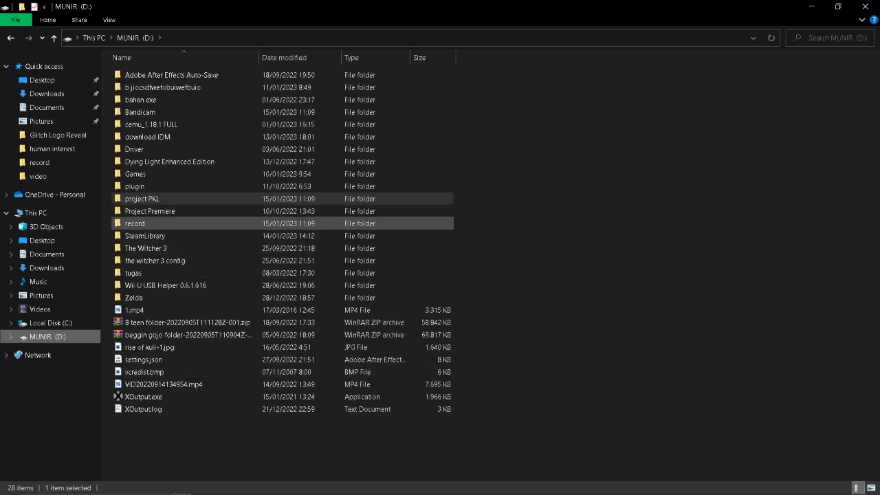
double_click(135, 224)
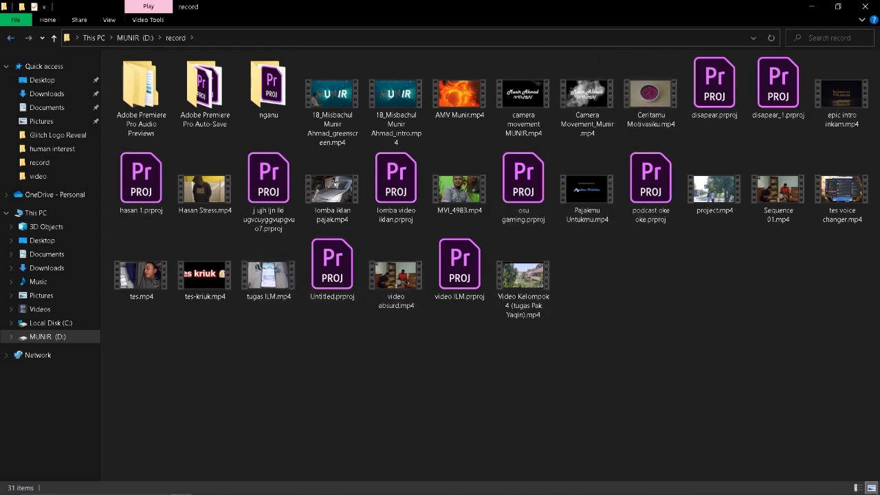
left_click(10, 37)
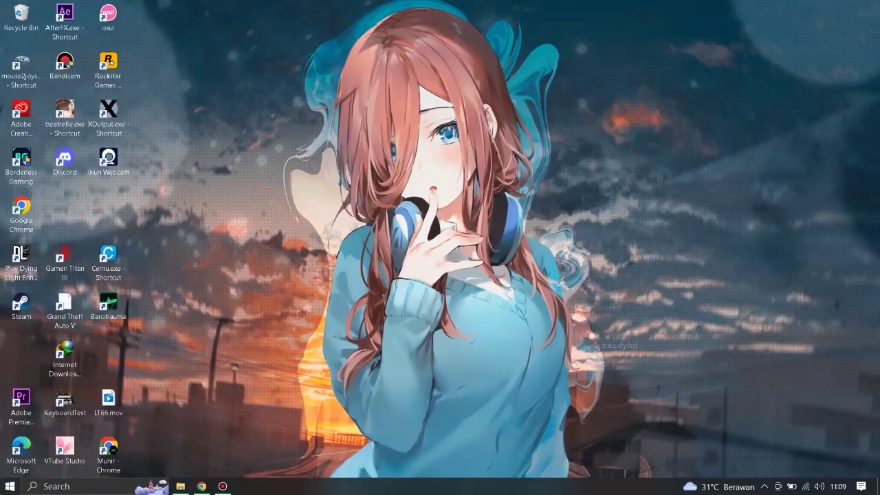